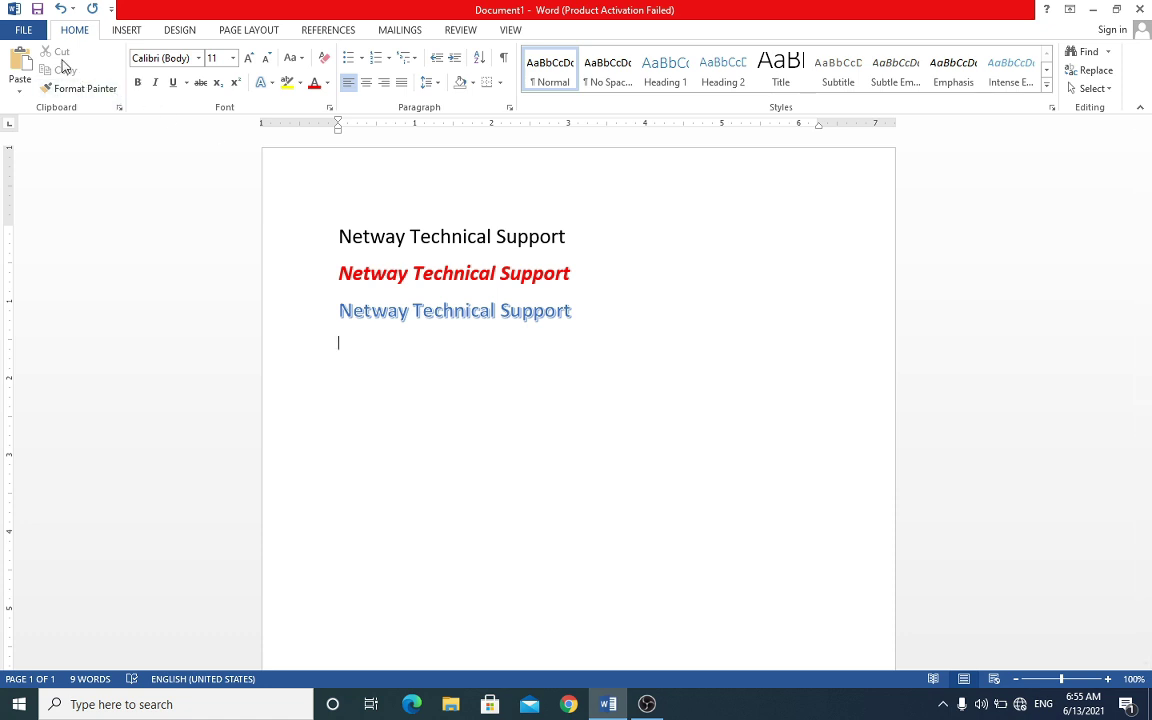
# Step: Cut 'Technical' from the first line and paste it after 'Support'
pyautogui.click(410, 236)
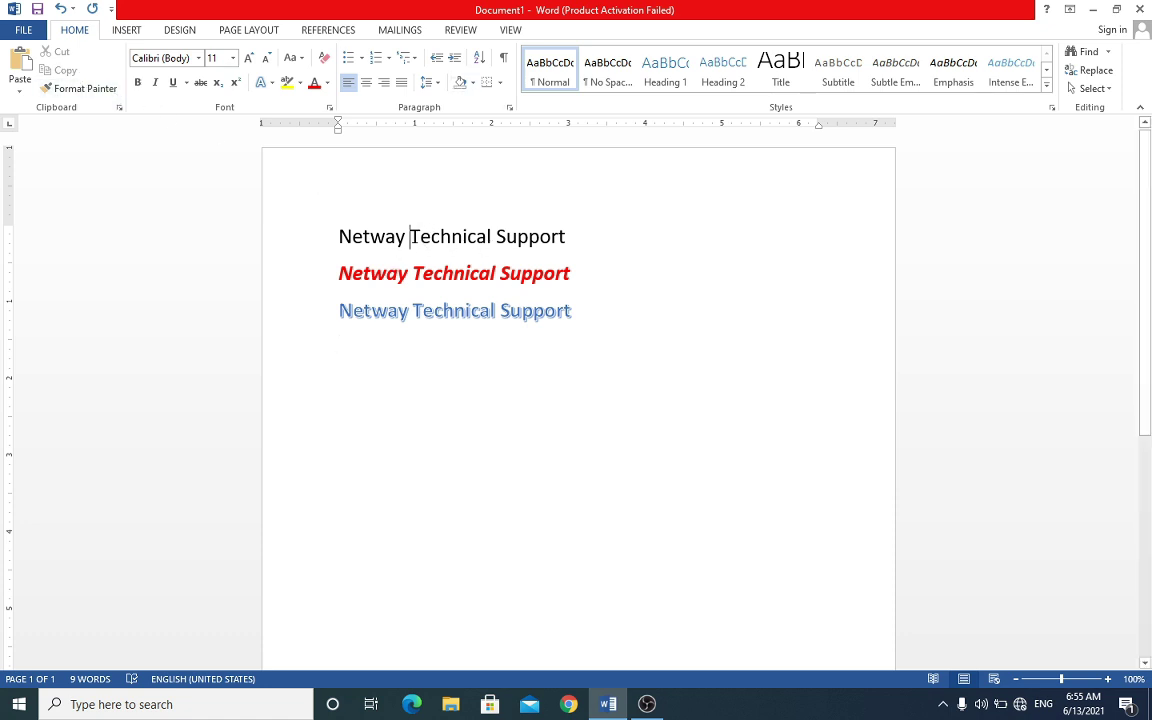
pyautogui.moveTo(410, 236); pyautogui.dragTo(491, 236)
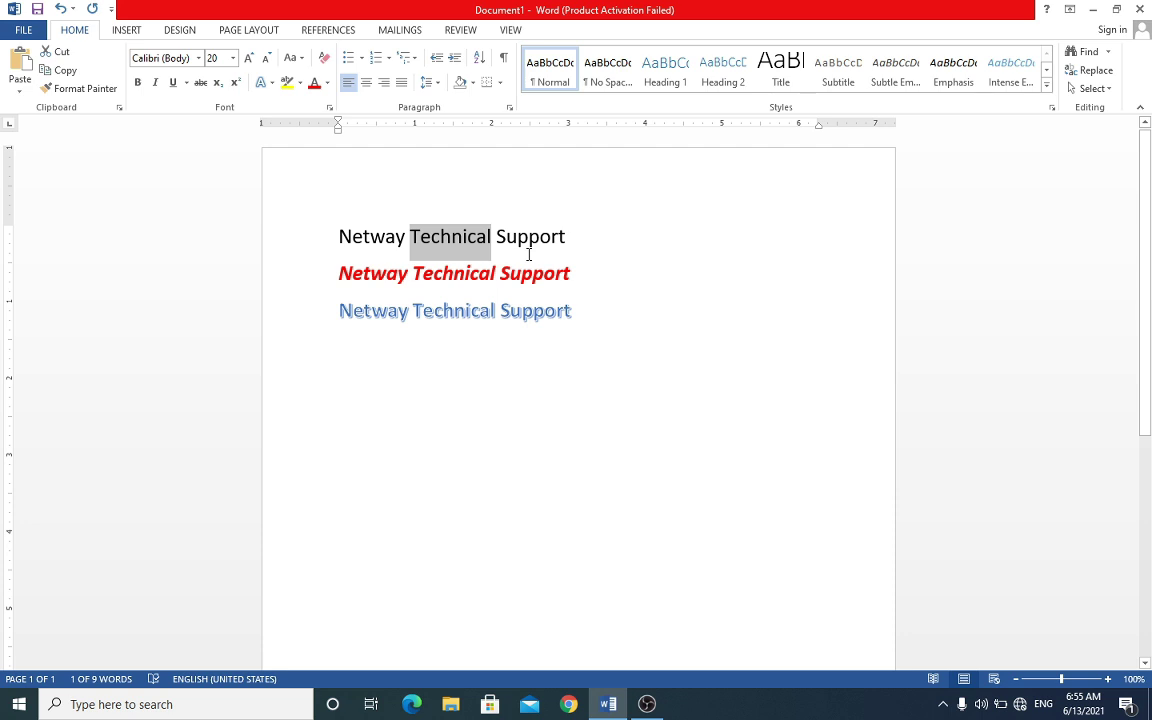
pyautogui.click(66, 58)
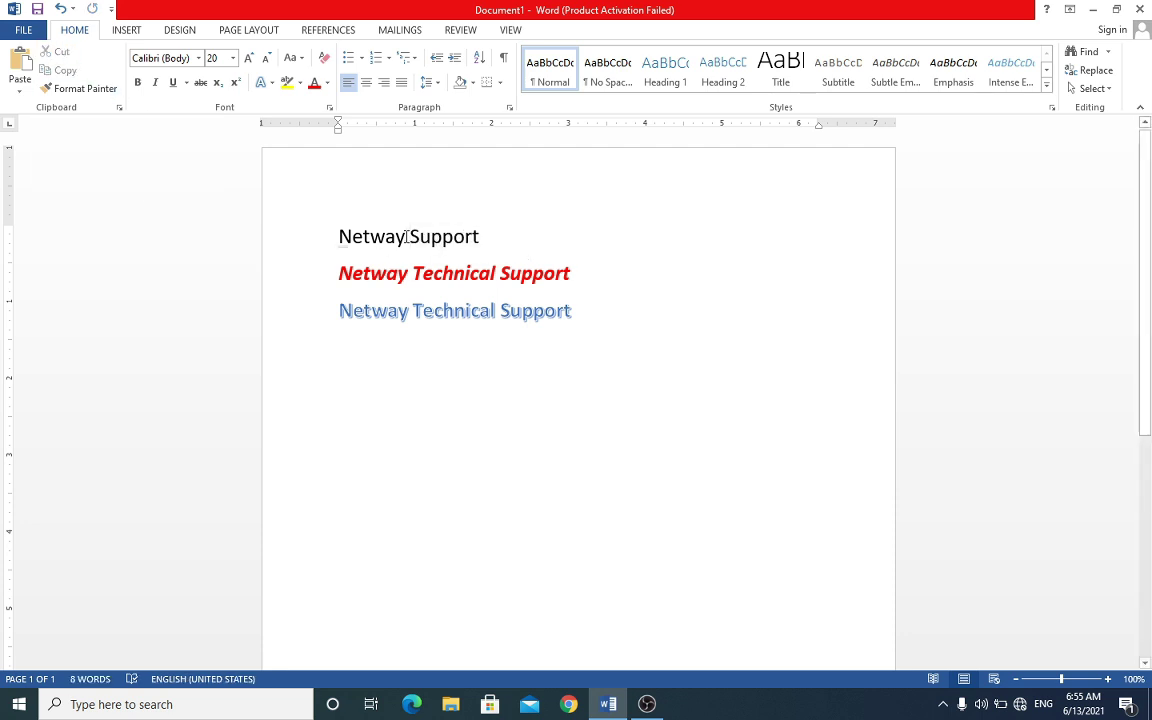
pyautogui.click(544, 240)
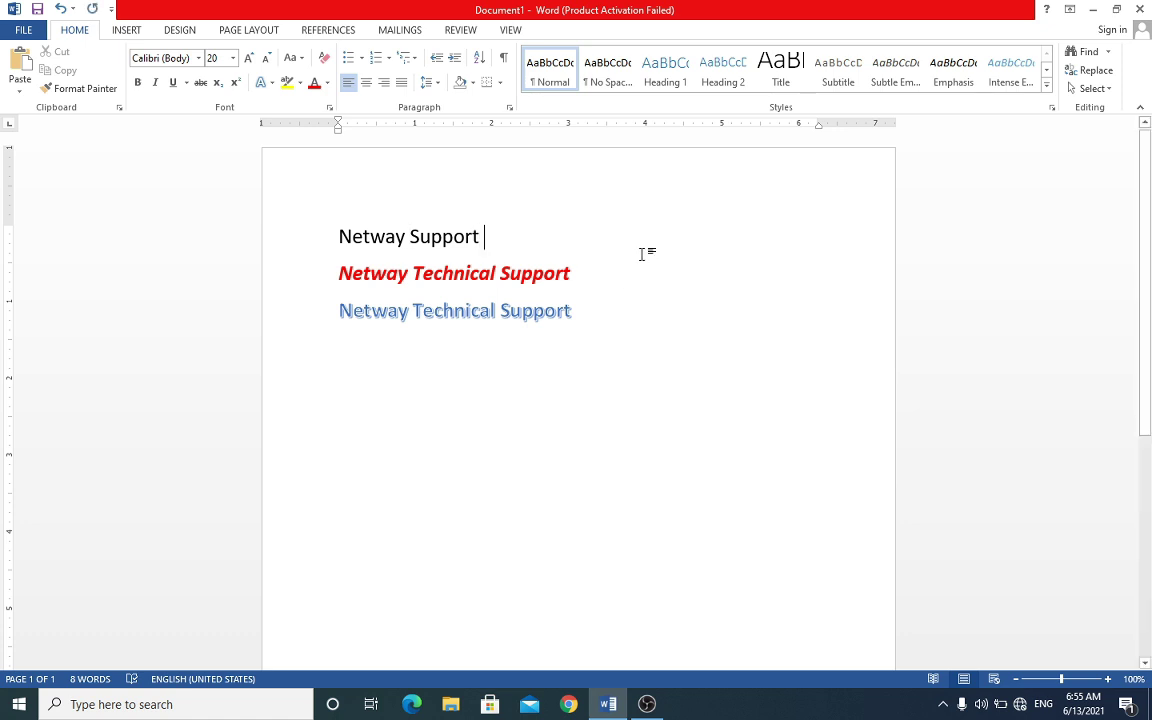
pyautogui.click(22, 62)
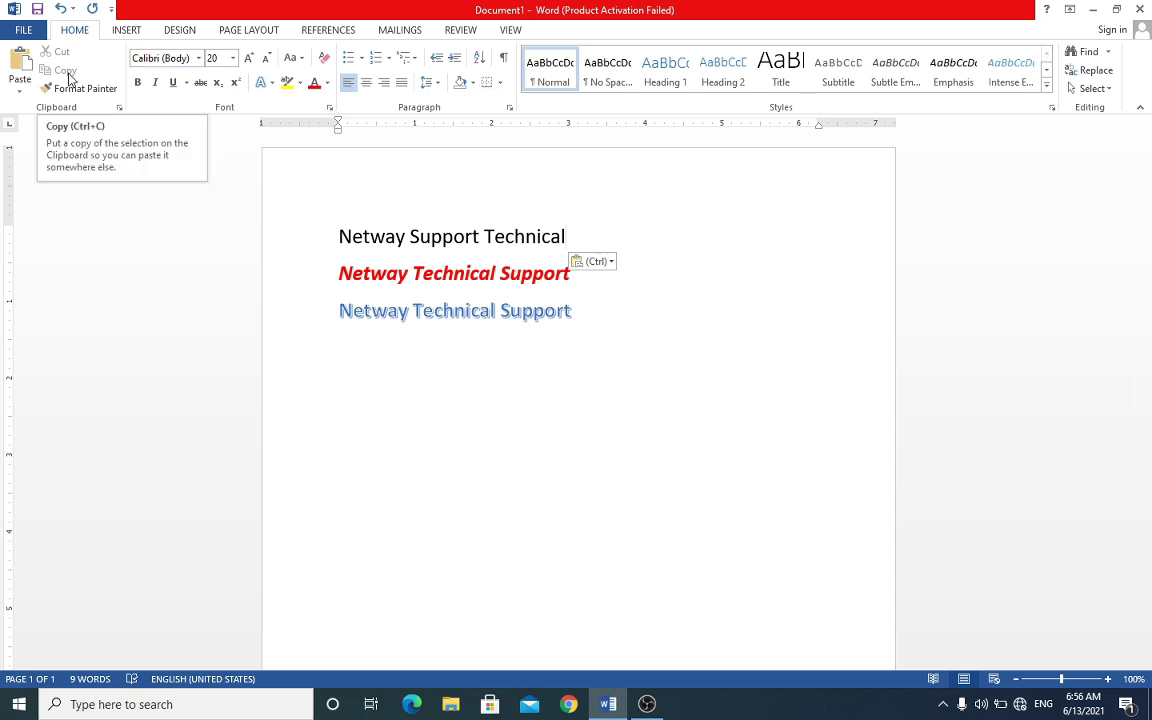
# Step: Copy 'Netway' and paste the copy at the end of the first line
pyautogui.click(348, 237)
pyautogui.moveTo(350, 237); pyautogui.dragTo(393, 243)
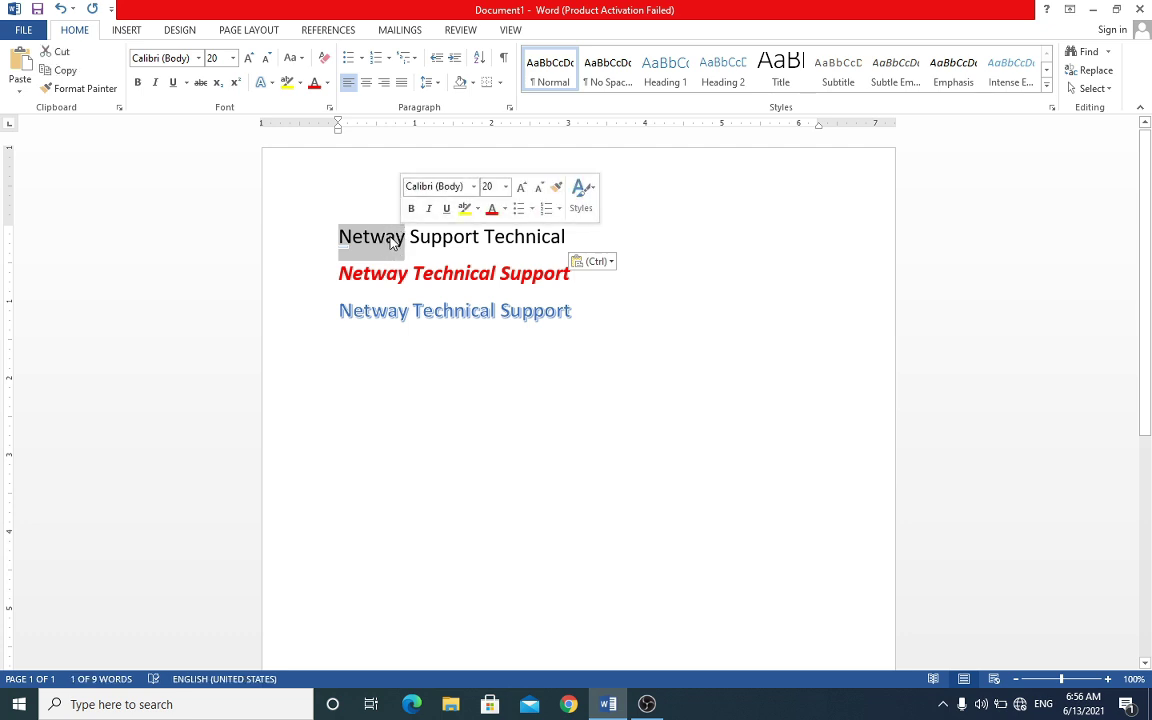
pyautogui.click(74, 77)
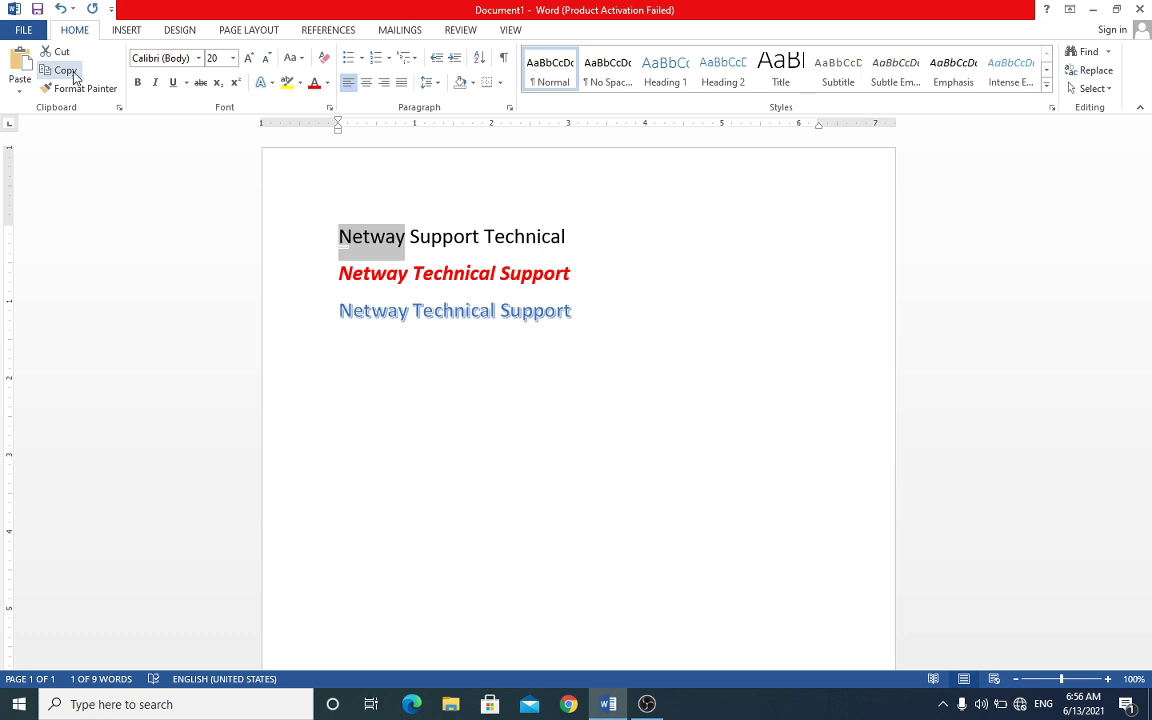
pyautogui.click(625, 239)
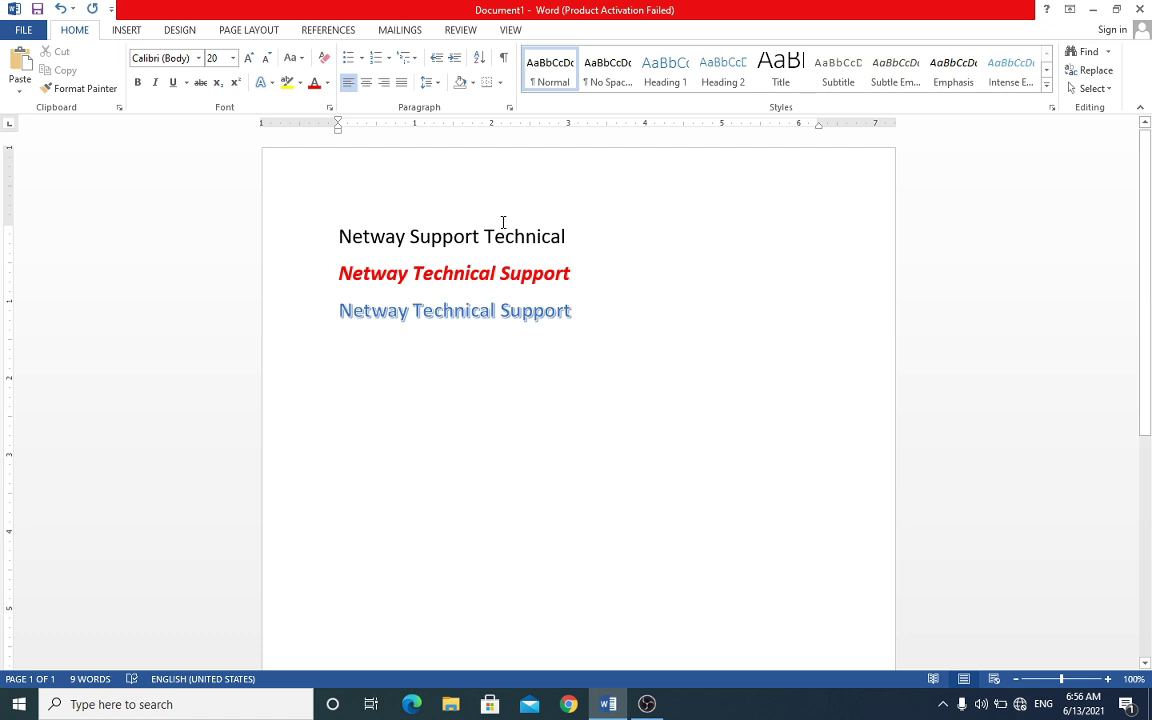
pyautogui.click(22, 62)
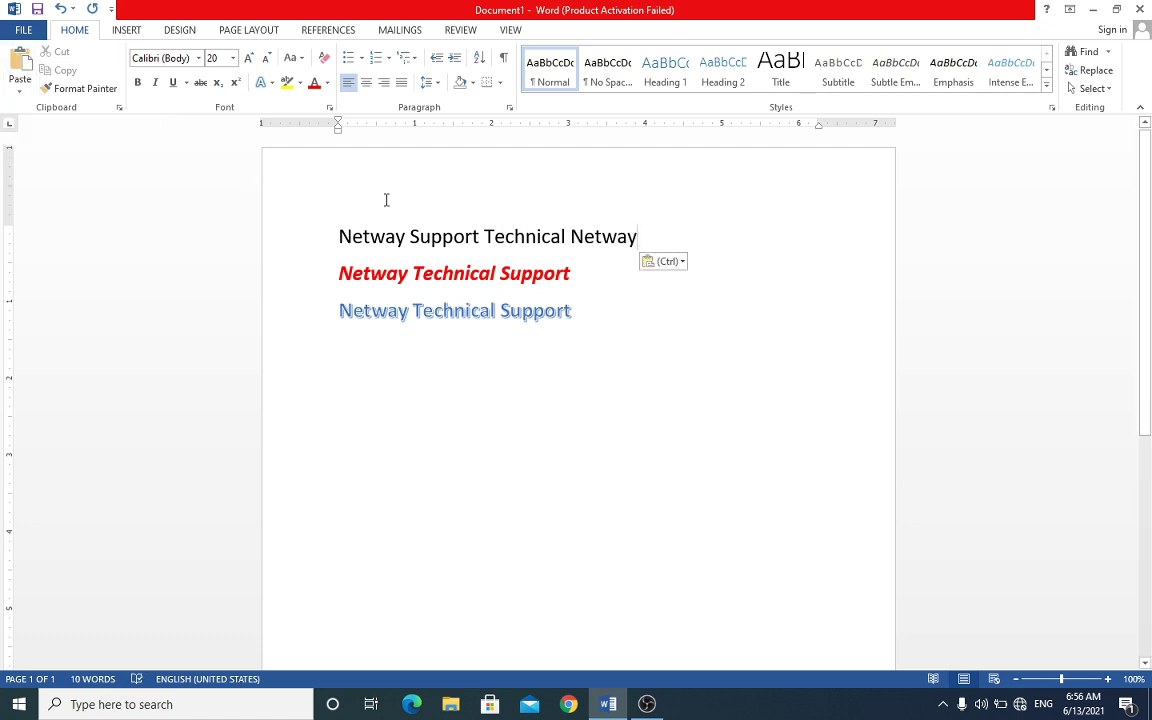
pyautogui.click(20, 90)
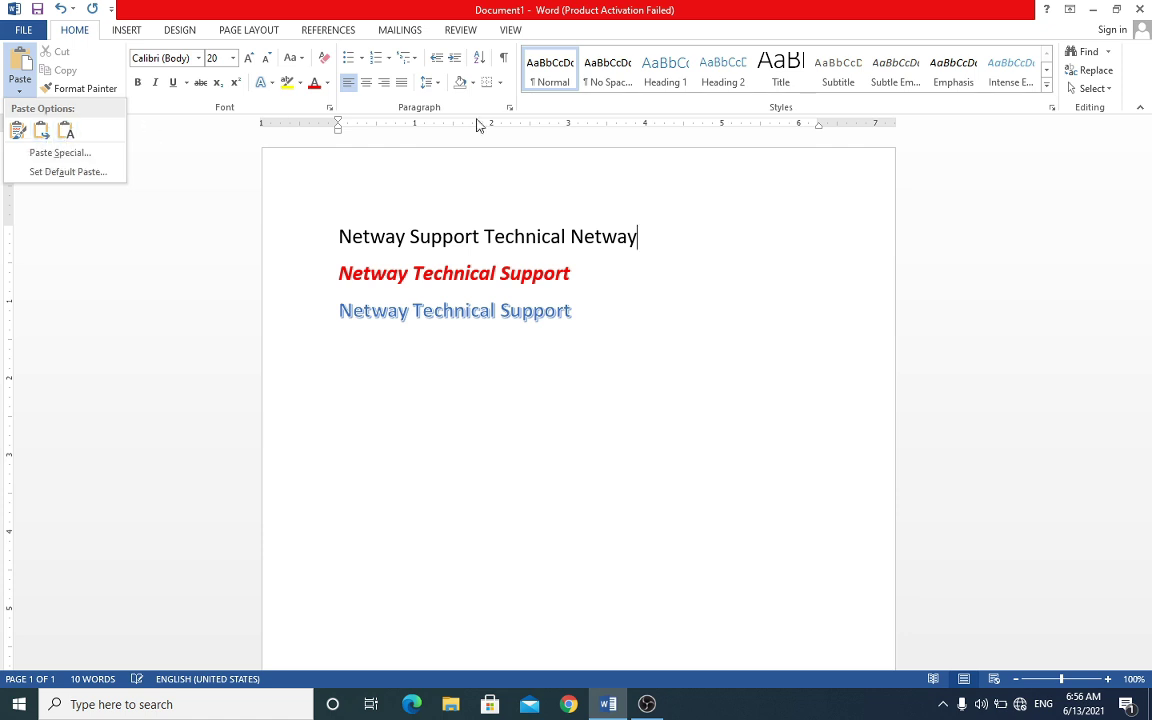
# Step: Copy the red bold italic 'Netway Technical Support' line and go to the empty line below
pyautogui.press('Escape')
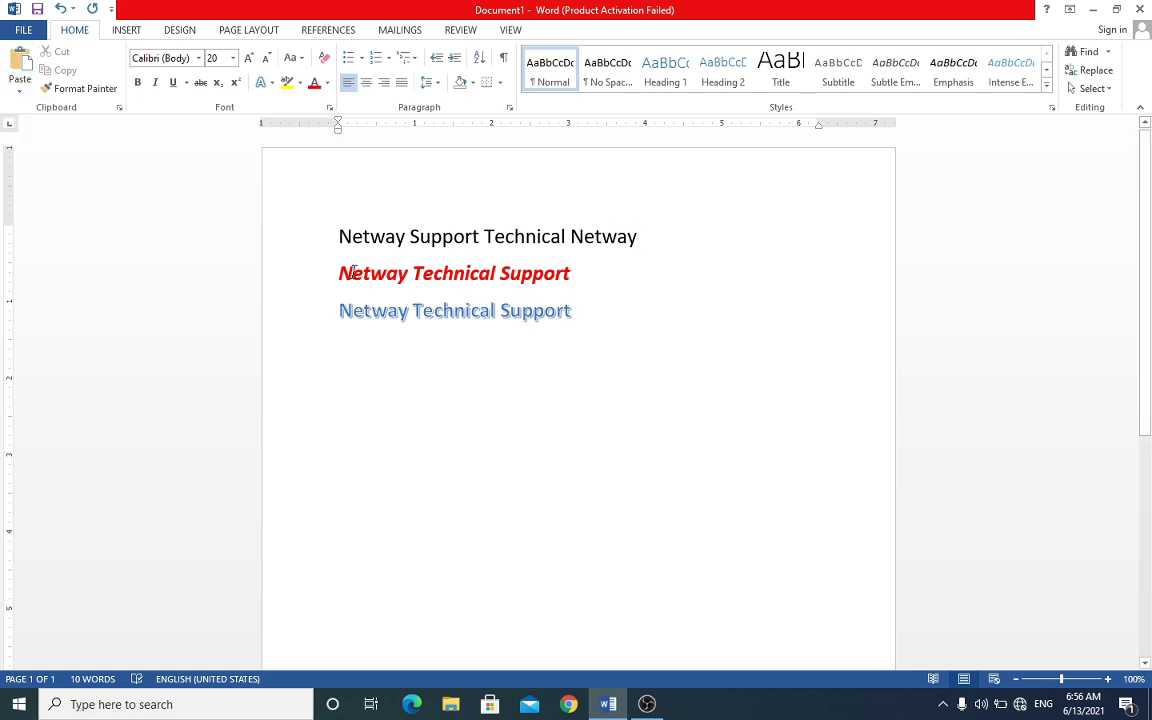
pyautogui.moveTo(339, 273); pyautogui.dragTo(573, 270)
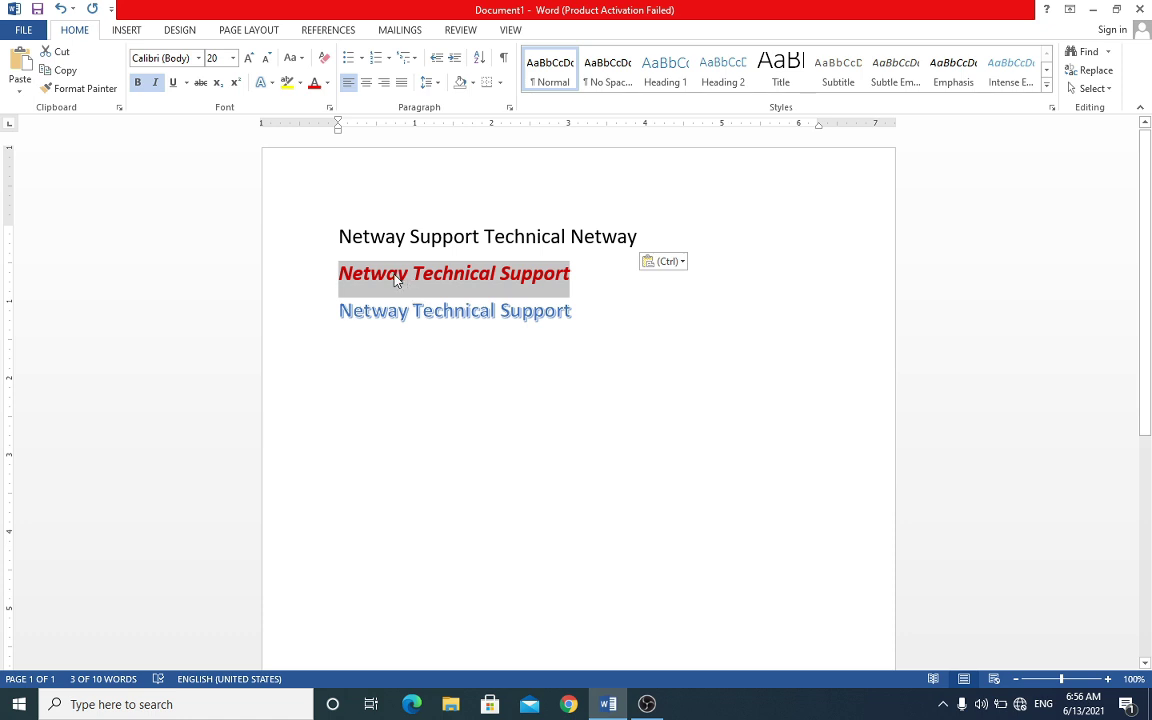
pyautogui.click(63, 72)
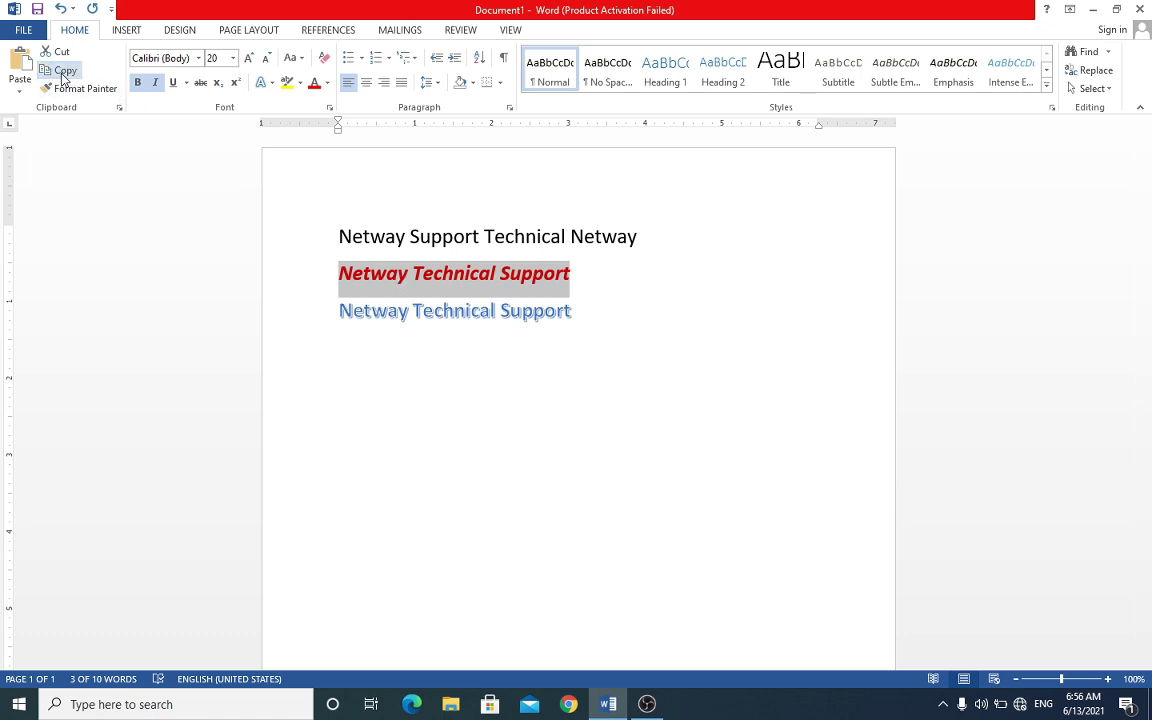
pyautogui.click(543, 341)
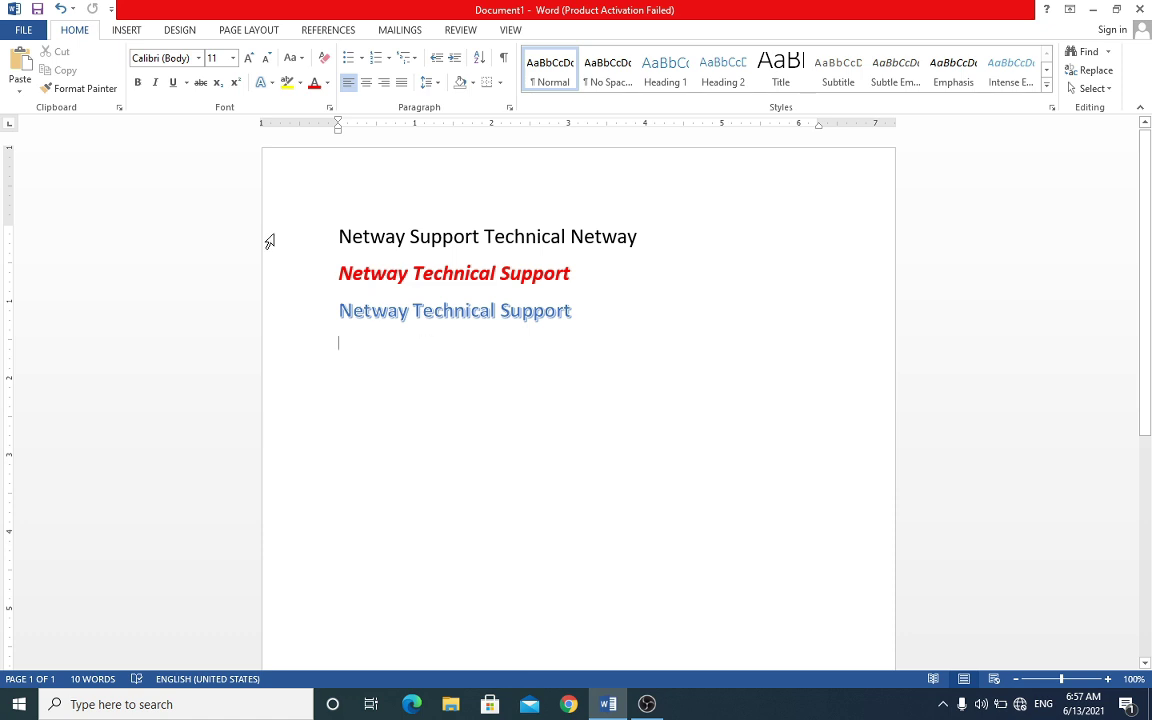
pyautogui.click(20, 92)
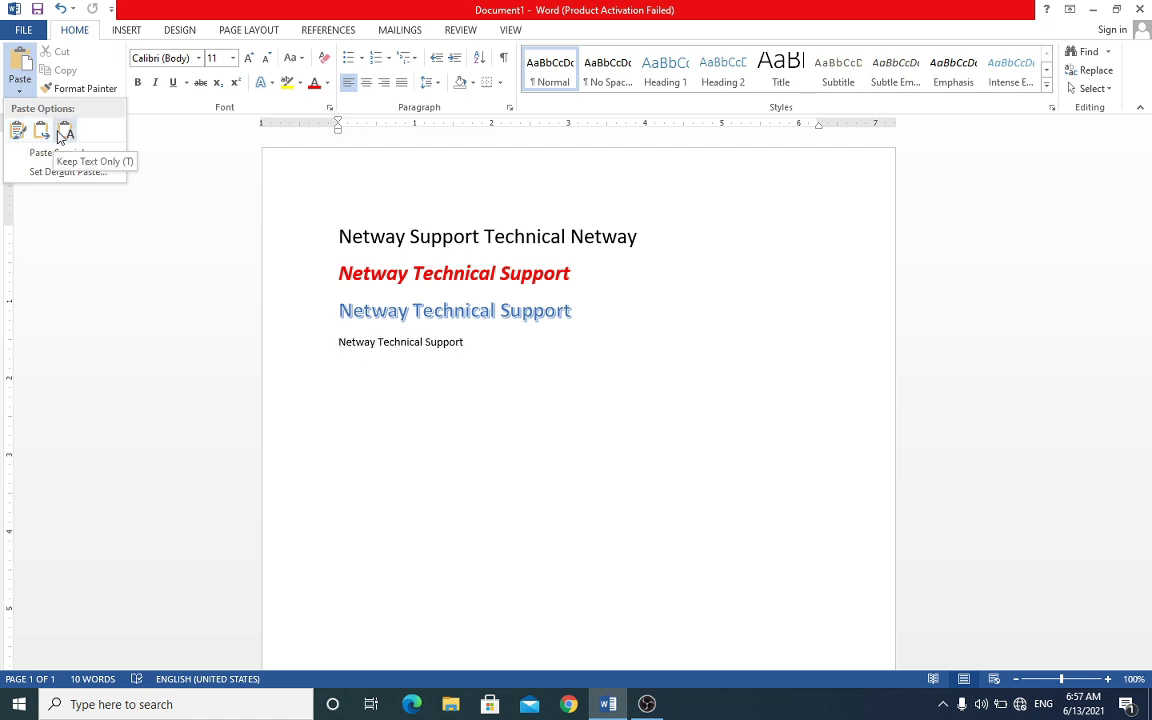
pyautogui.click(380, 350)
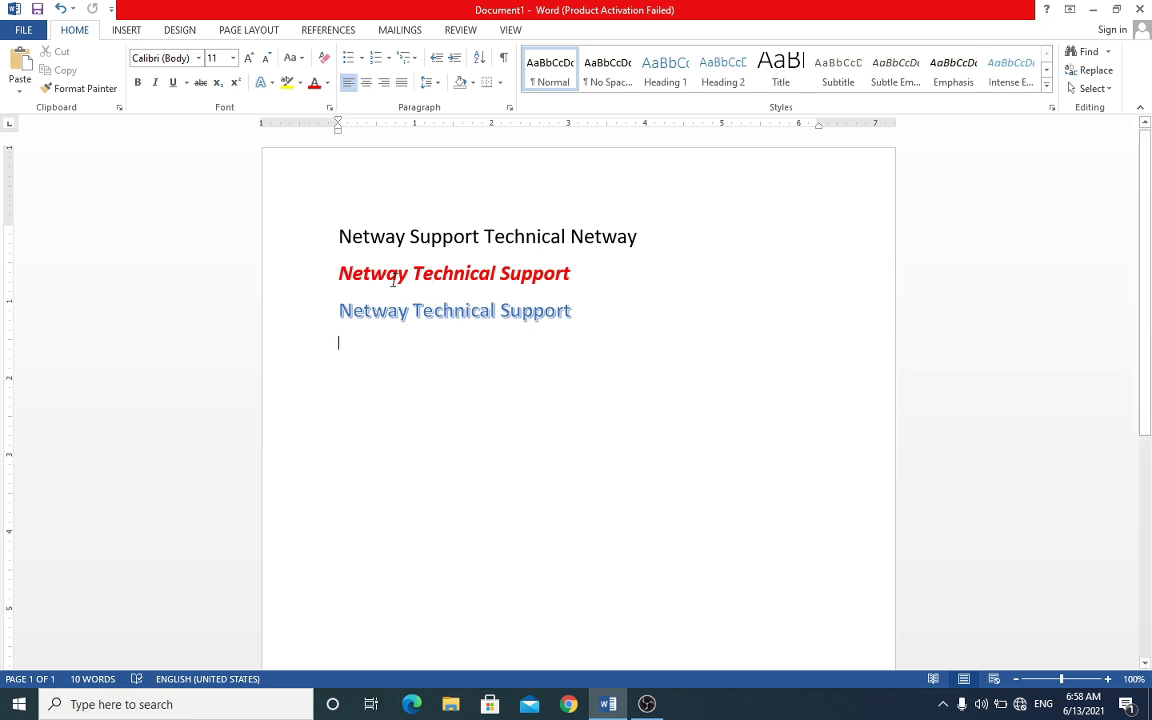
# Step: Paint the red line's bold italic formatting onto the first line, then undo it
pyautogui.click(330, 294)
pyautogui.moveTo(333, 282); pyautogui.dragTo(537, 271)
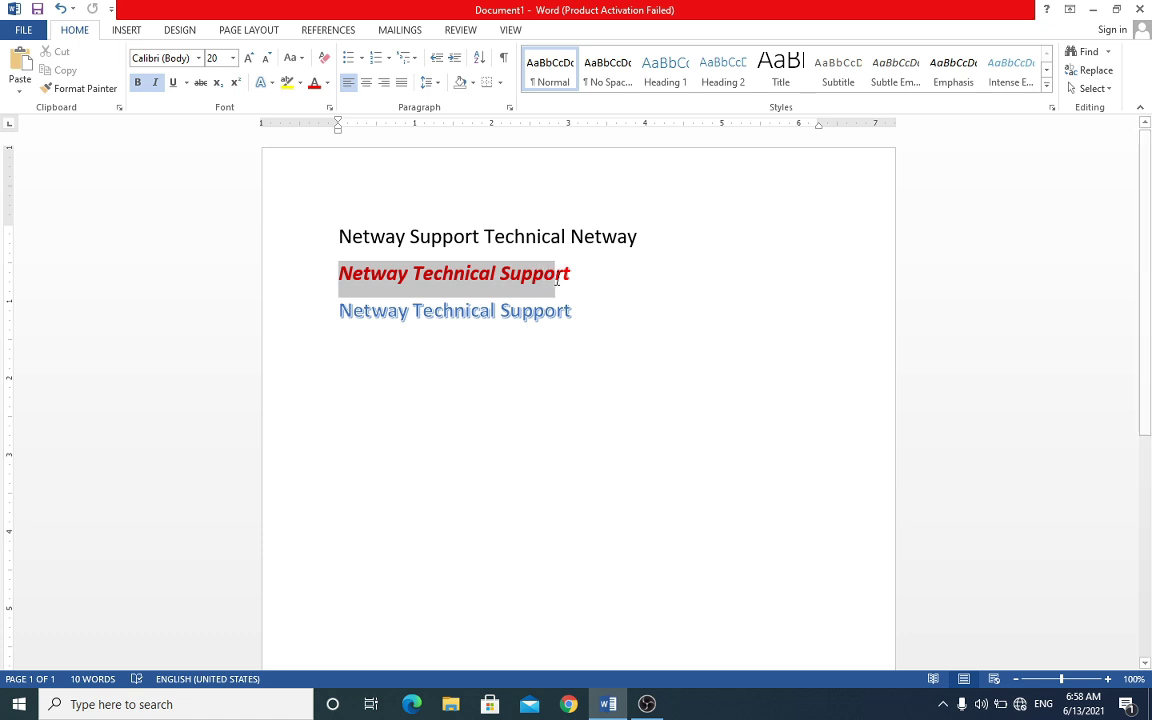
pyautogui.moveTo(537, 271); pyautogui.dragTo(540, 278)
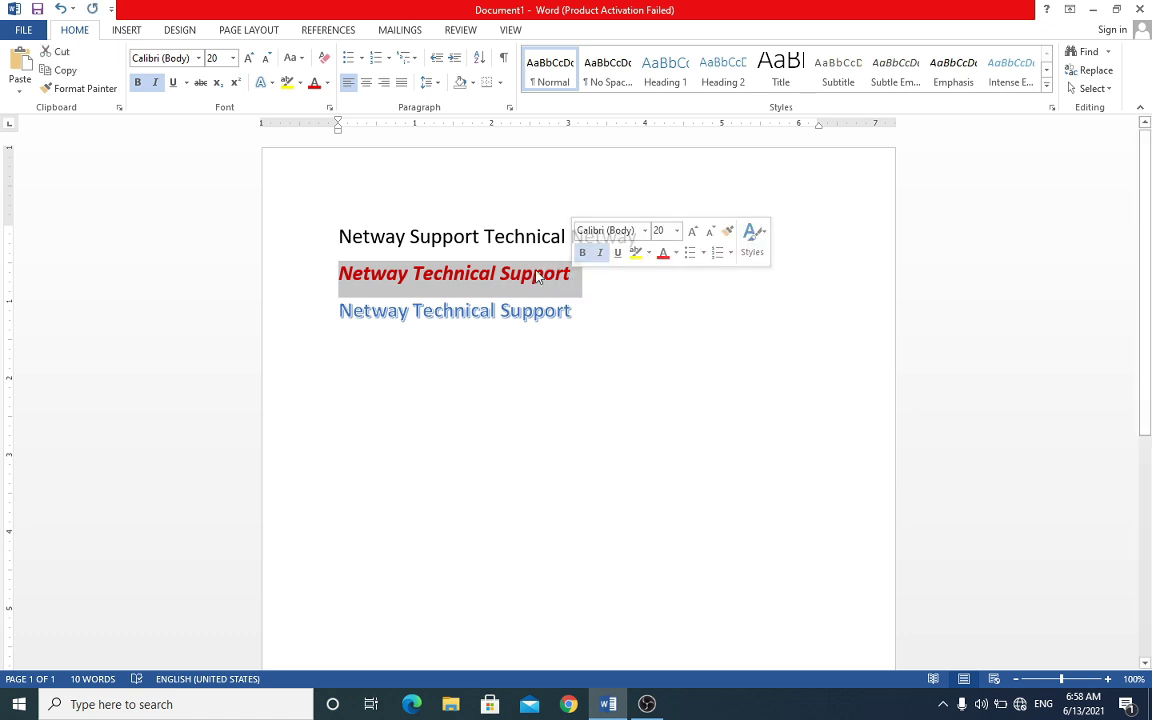
pyautogui.click(101, 95)
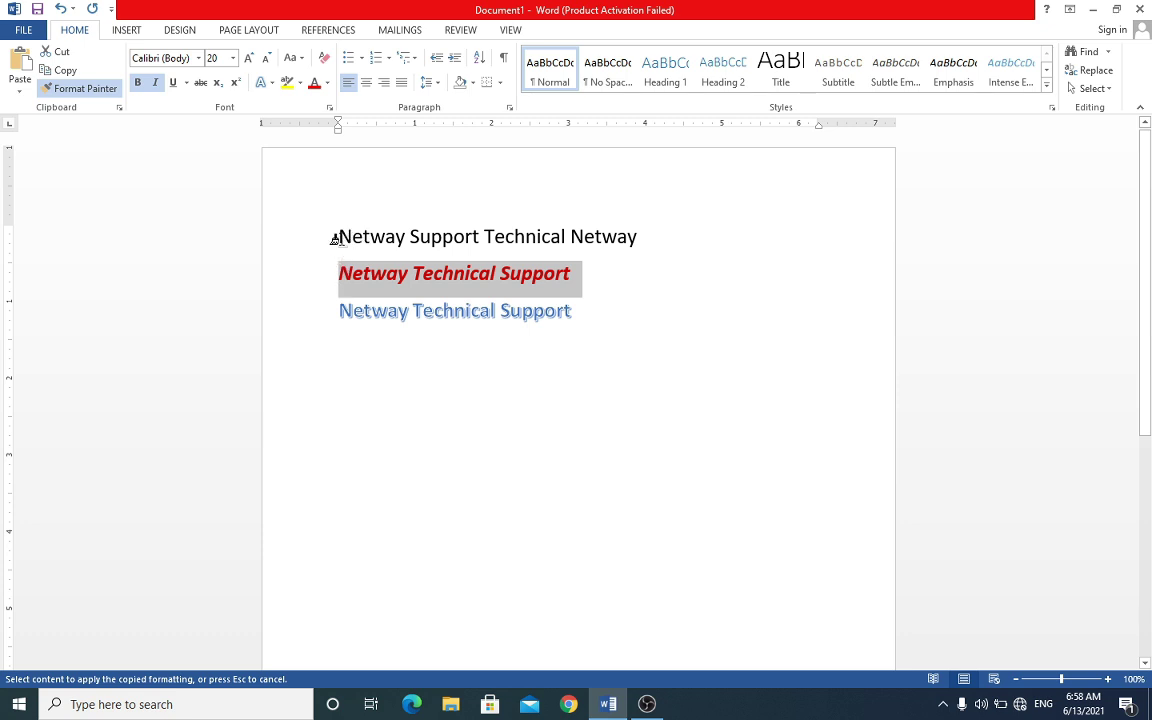
pyautogui.moveTo(335, 239); pyautogui.dragTo(600, 244)
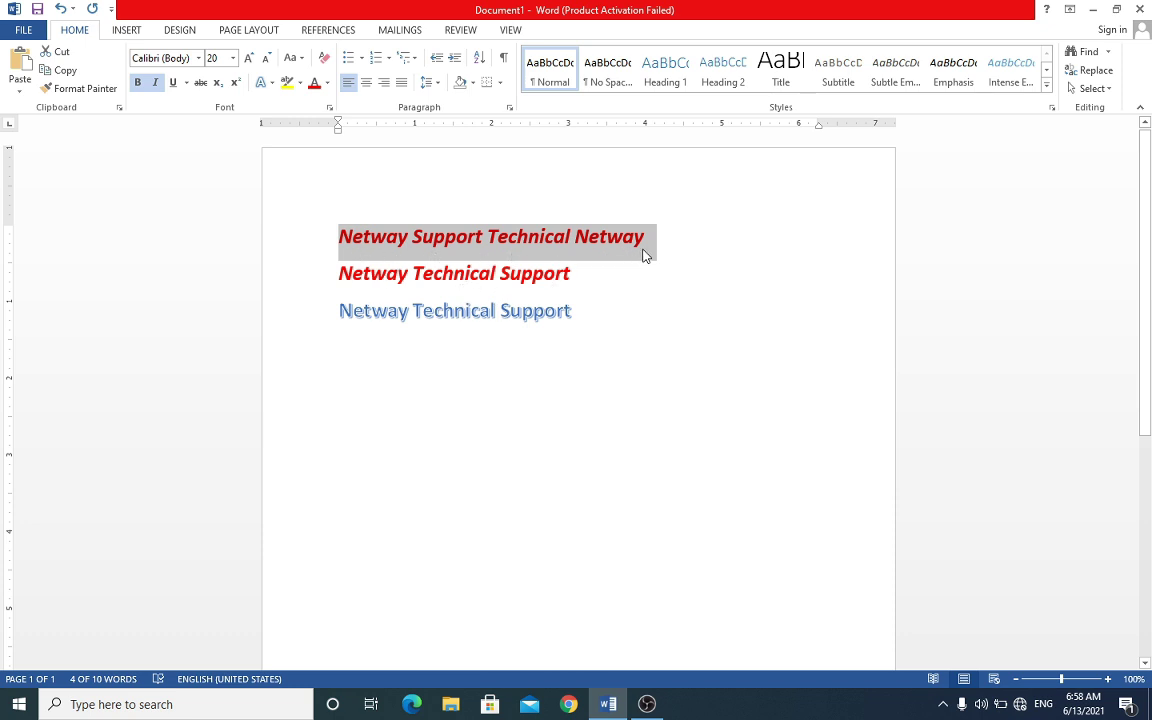
pyautogui.click(594, 311)
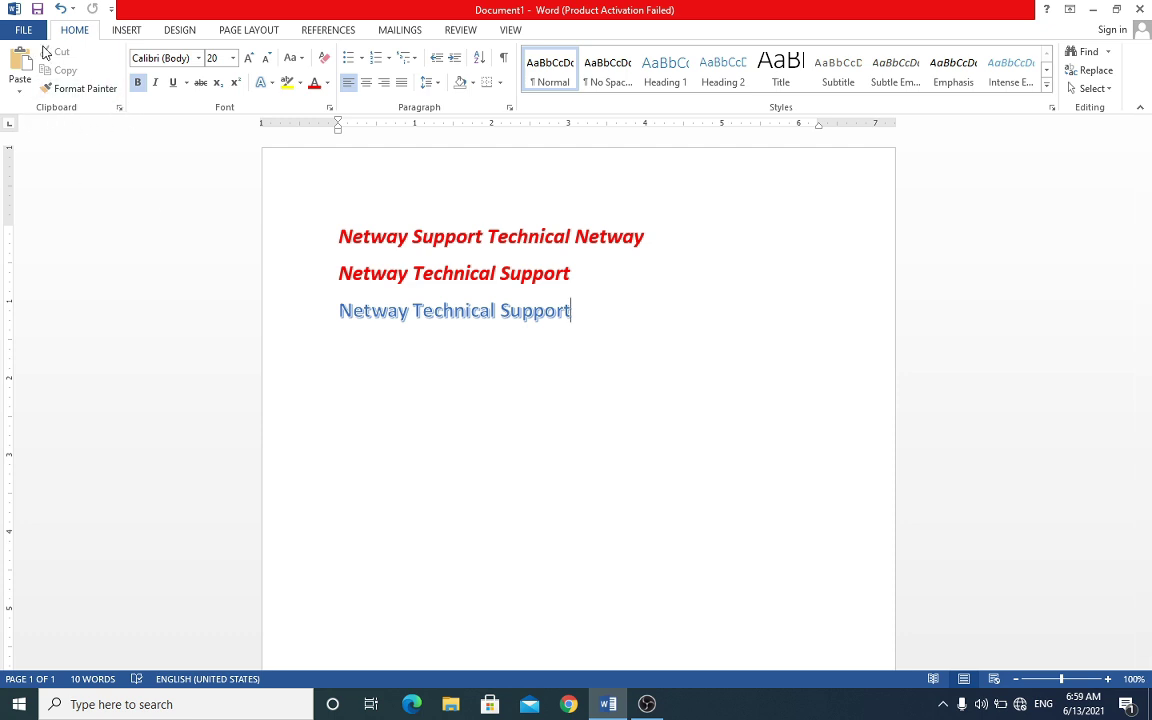
pyautogui.click(60, 88)
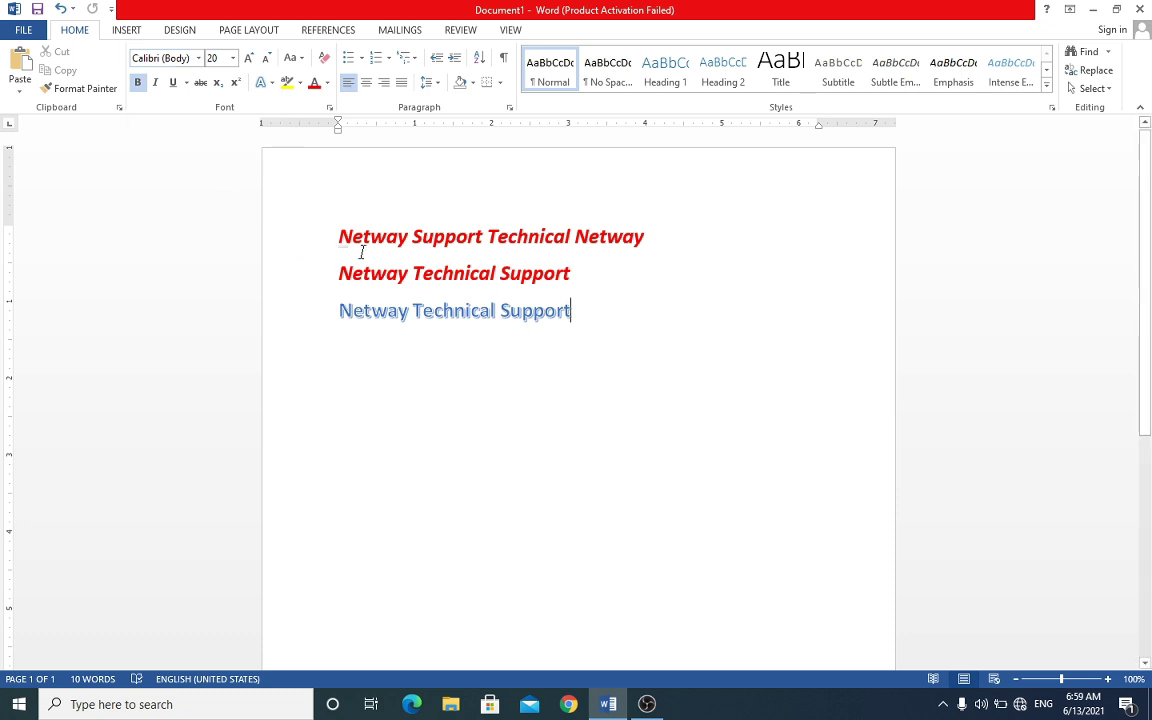
pyautogui.hotkey('ctrl', 'z')
pyautogui.hotkey('ctrl', 'z')
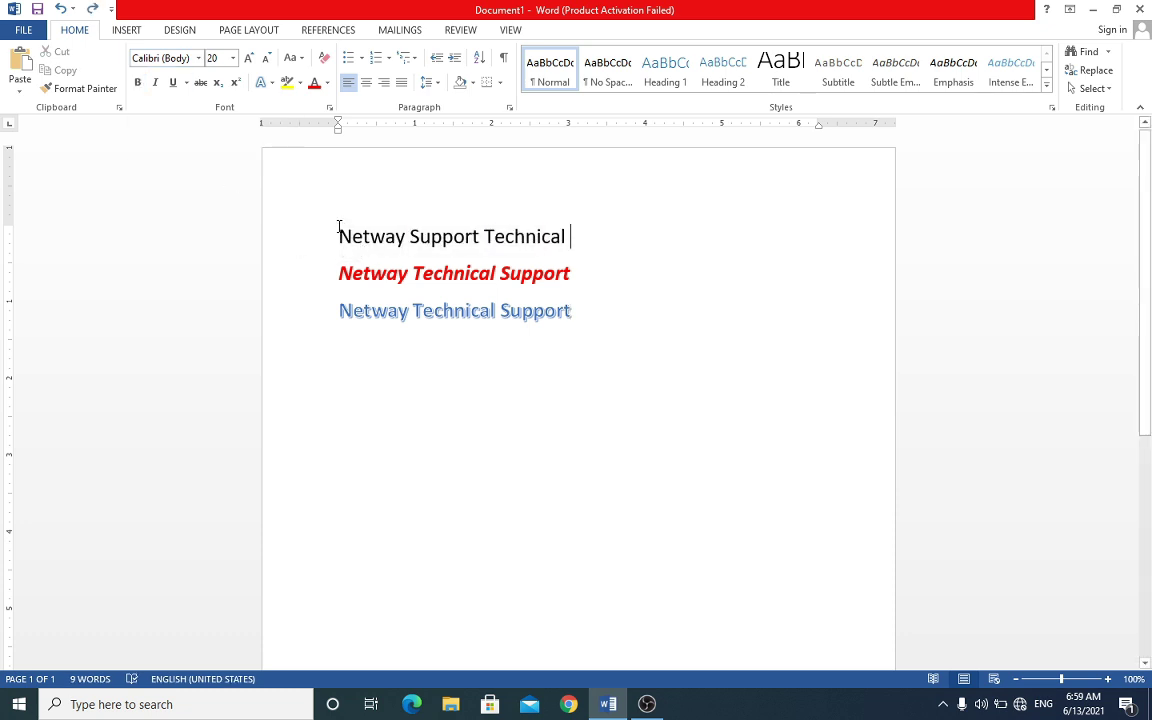
# Step: Apply the Bodoni MT Black font to 'Netway Support Technical' on the first line
pyautogui.moveTo(339, 230); pyautogui.dragTo(535, 238)
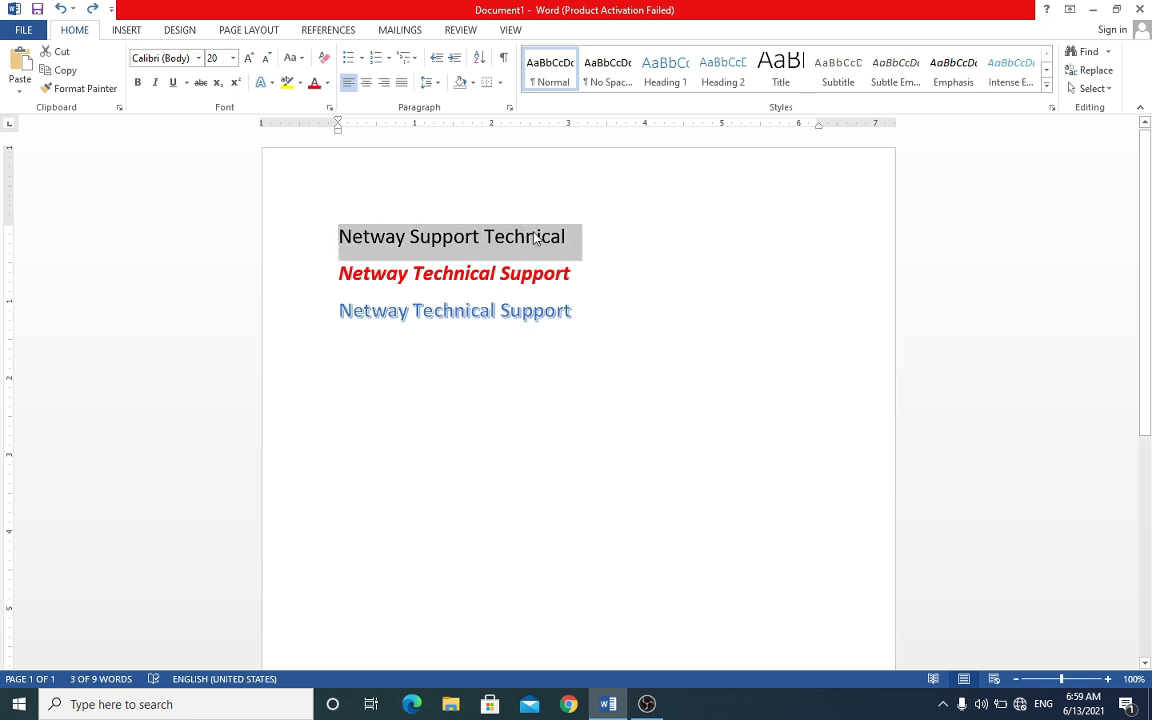
pyautogui.click(200, 60)
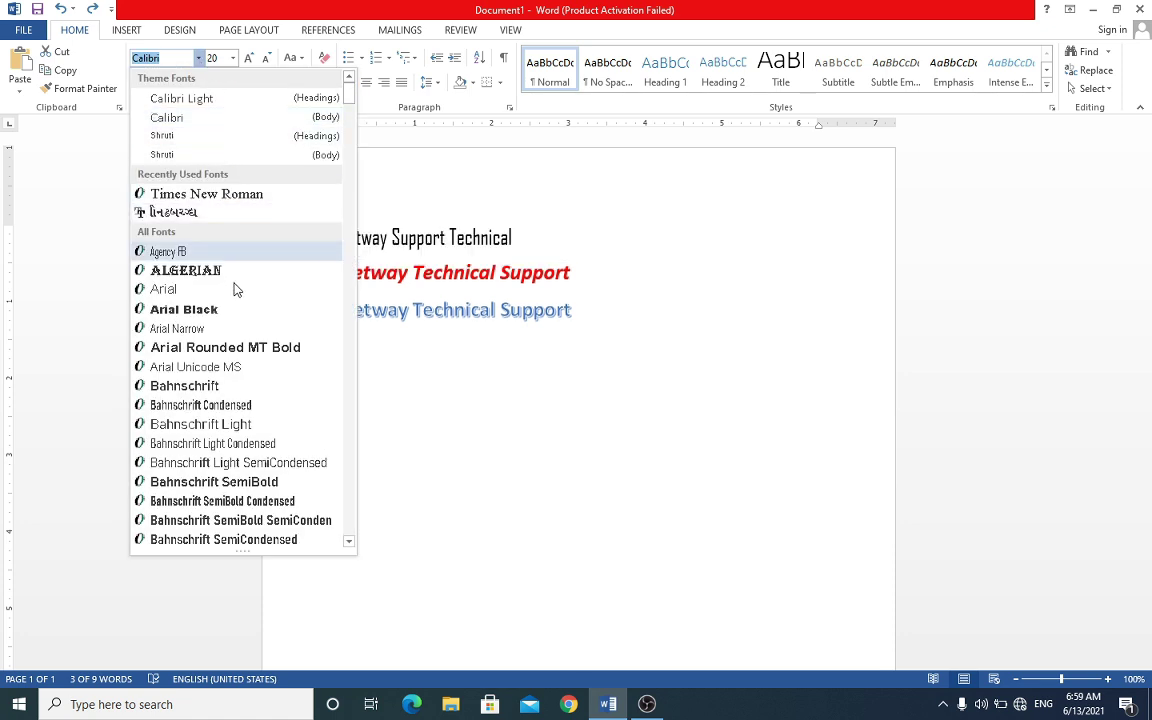
pyautogui.scroll(-1, 252, 395)
pyautogui.scroll(-1, 252, 397)
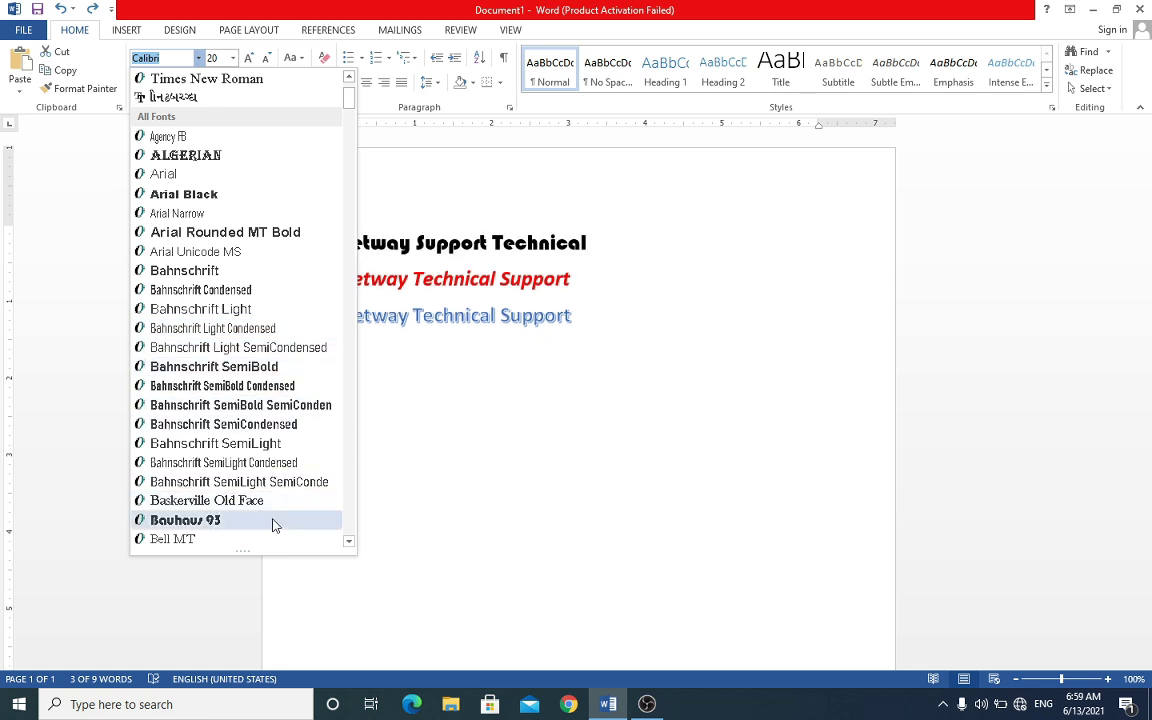
pyautogui.scroll(-1, 275, 522)
pyautogui.scroll(-1, 275, 522)
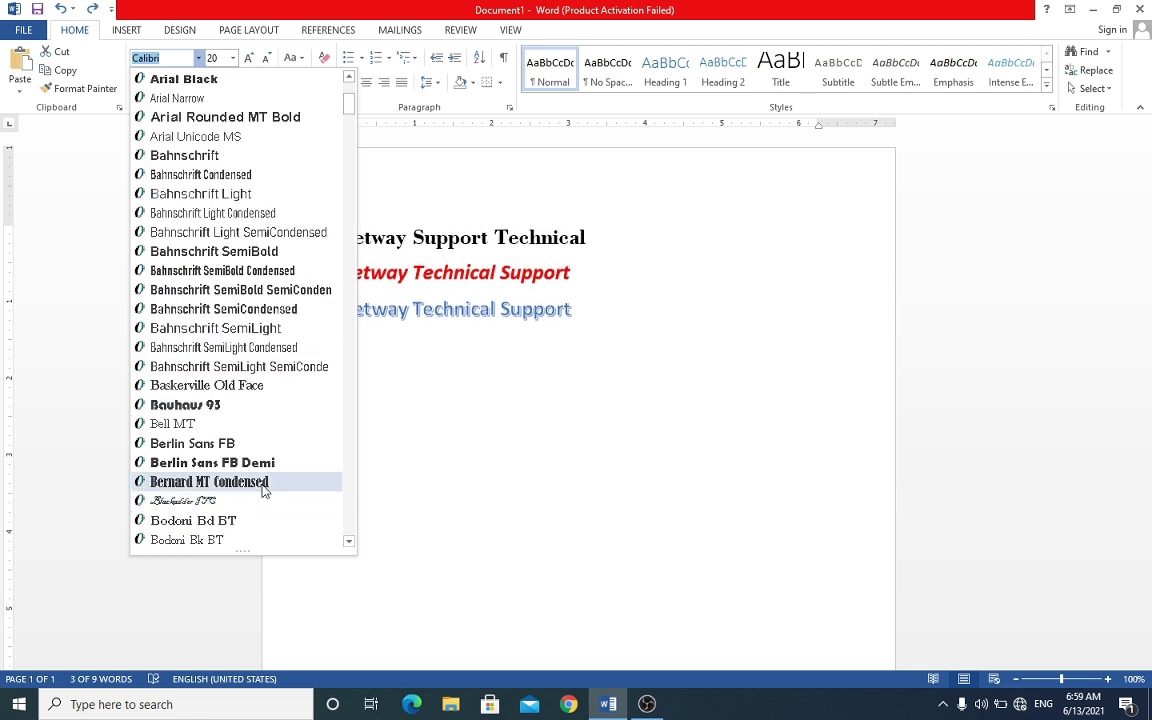
pyautogui.scroll(-1, 250, 372)
pyautogui.scroll(-2, 249, 368)
pyautogui.scroll(-1, 249, 380)
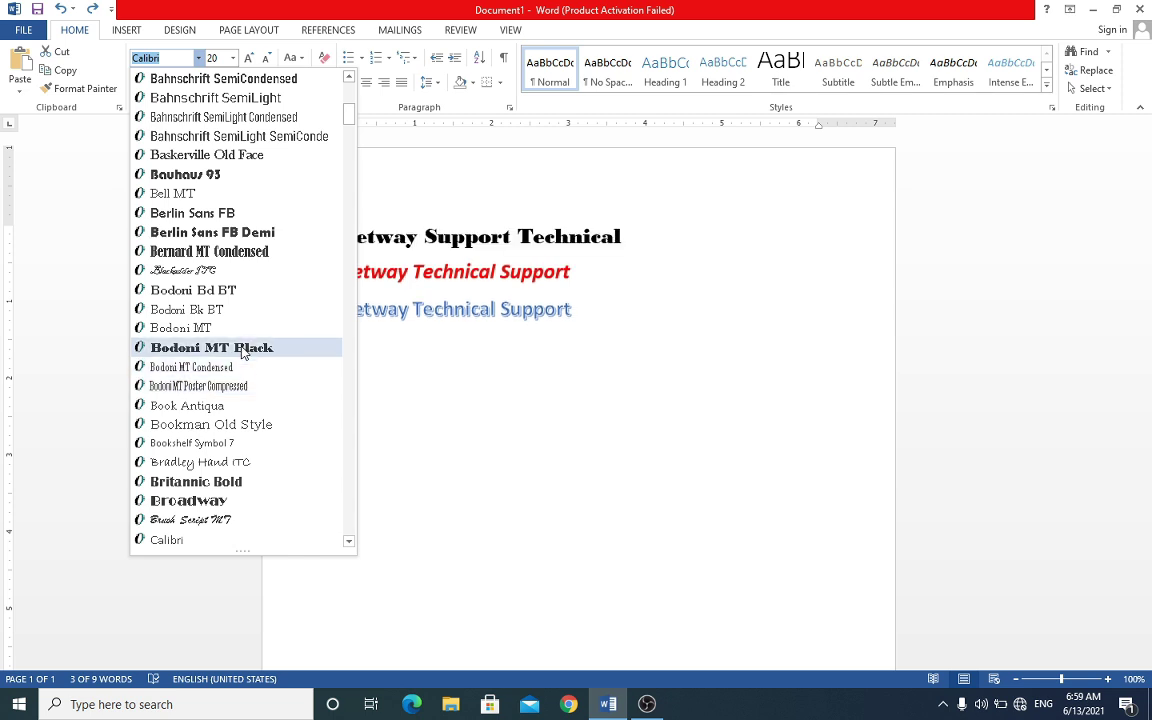
pyautogui.click(242, 350)
pyautogui.click(615, 283)
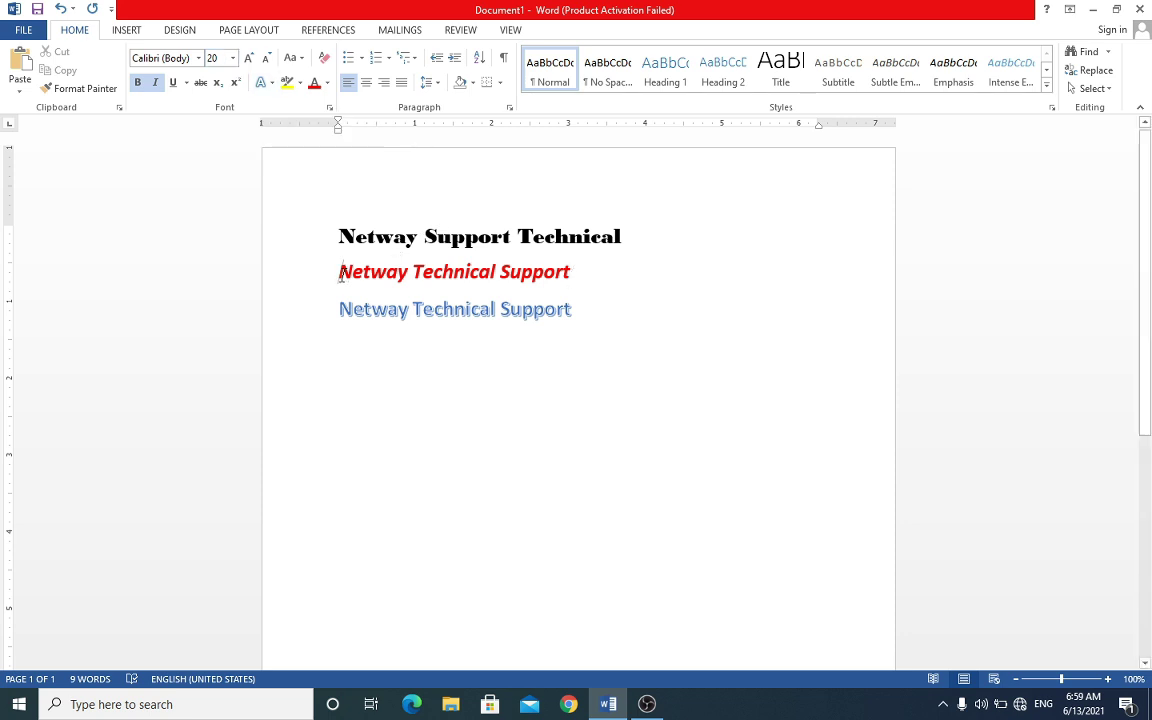
pyautogui.moveTo(341, 273); pyautogui.dragTo(541, 265)
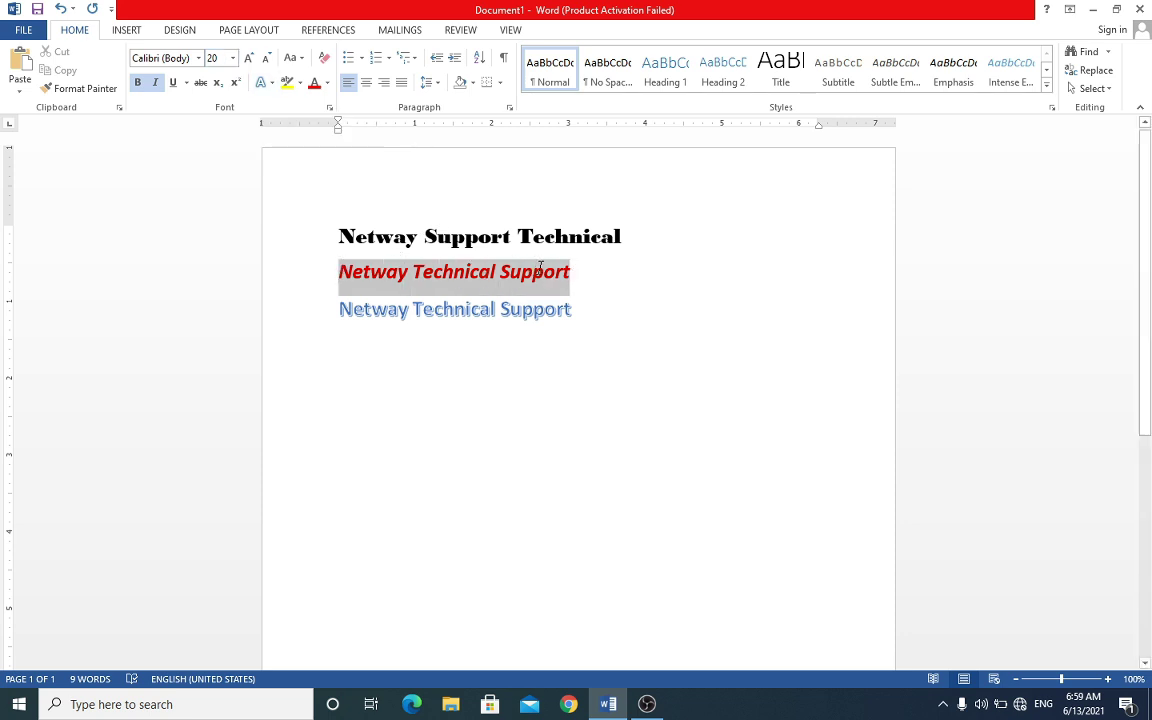
pyautogui.click(234, 60)
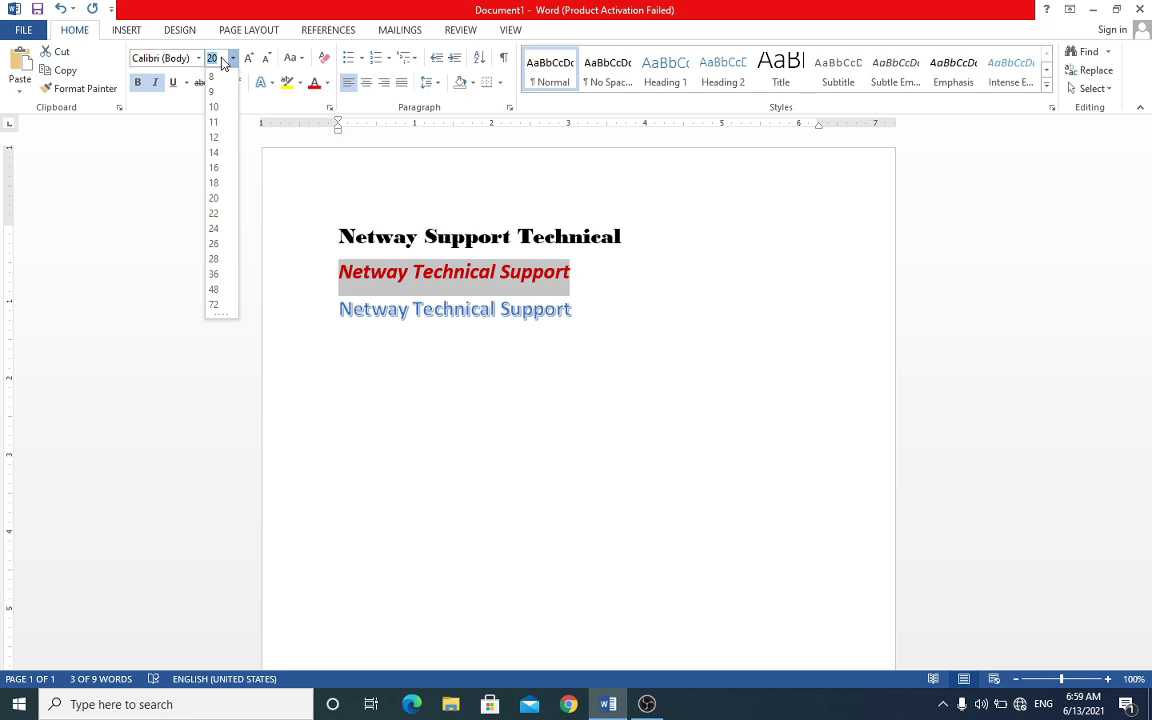
pyautogui.click(560, 285)
pyautogui.click(512, 280)
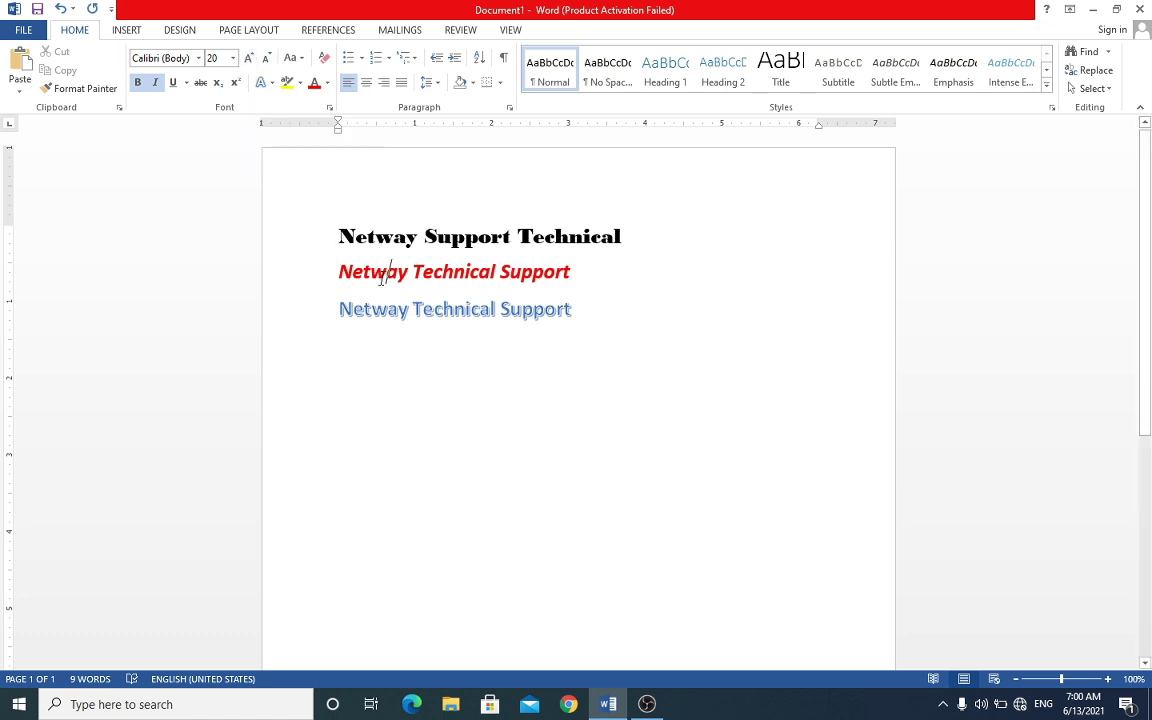
# Step: Grow the red line's font step by step from 20 pt up to 48 pt
pyautogui.click(338, 272)
pyautogui.moveTo(338, 272); pyautogui.dragTo(577, 283)
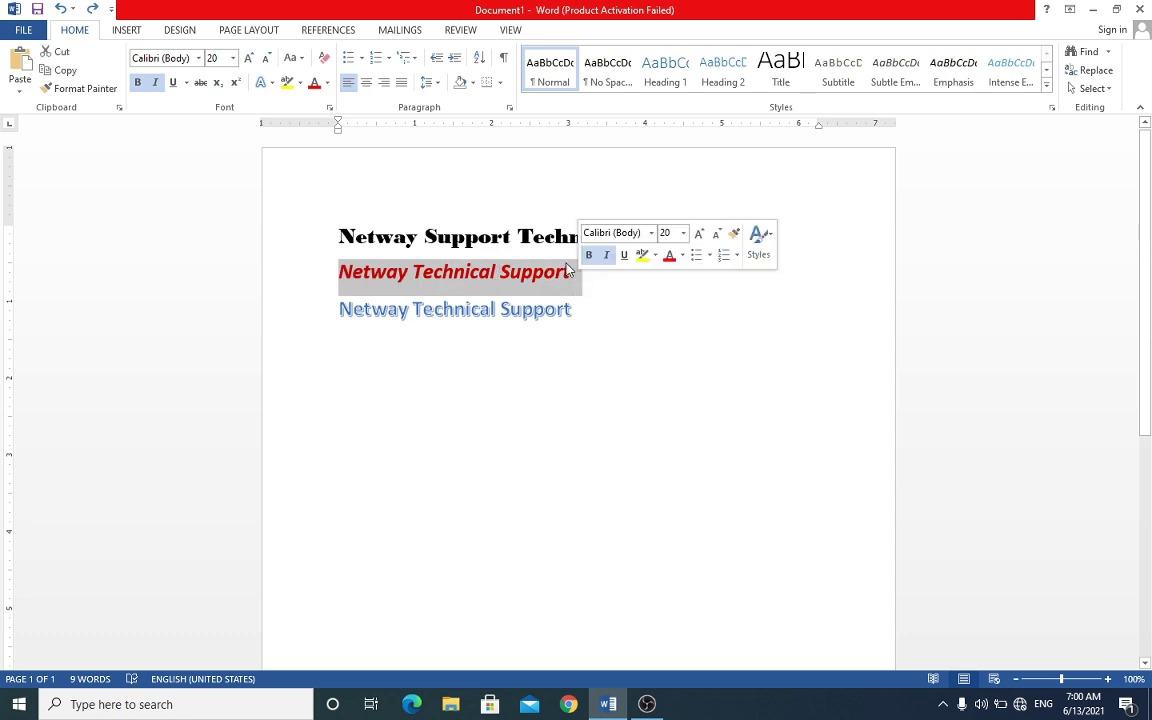
pyautogui.click(250, 59)
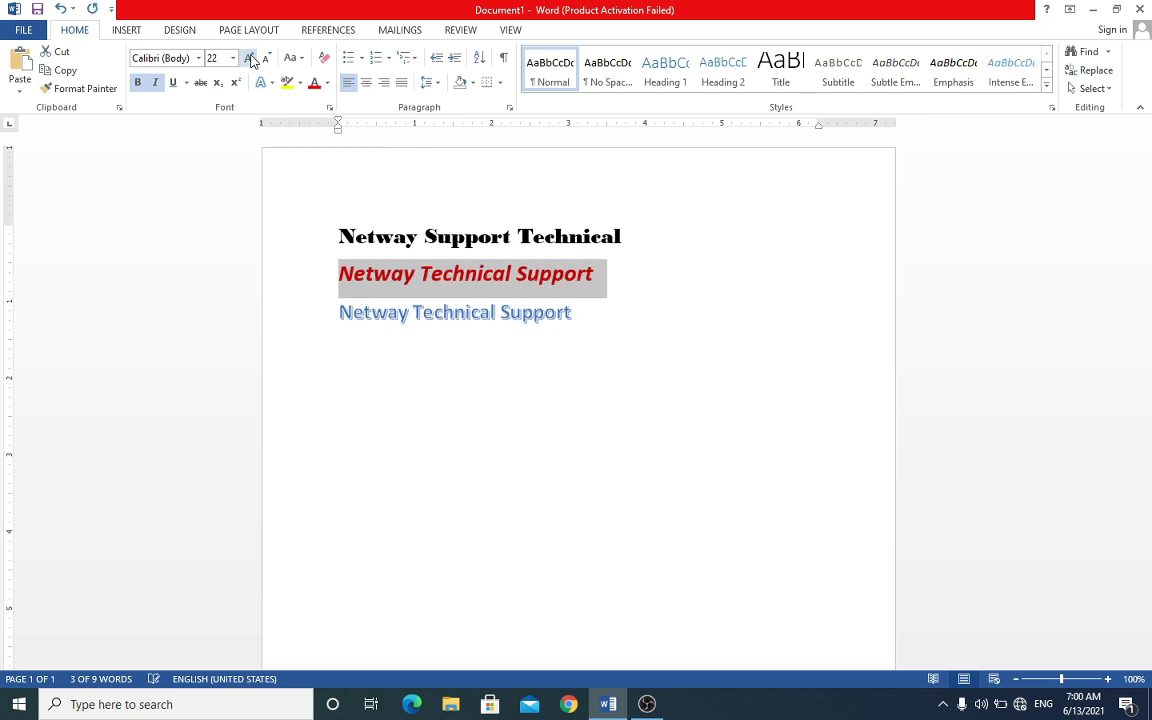
pyautogui.click(251, 59)
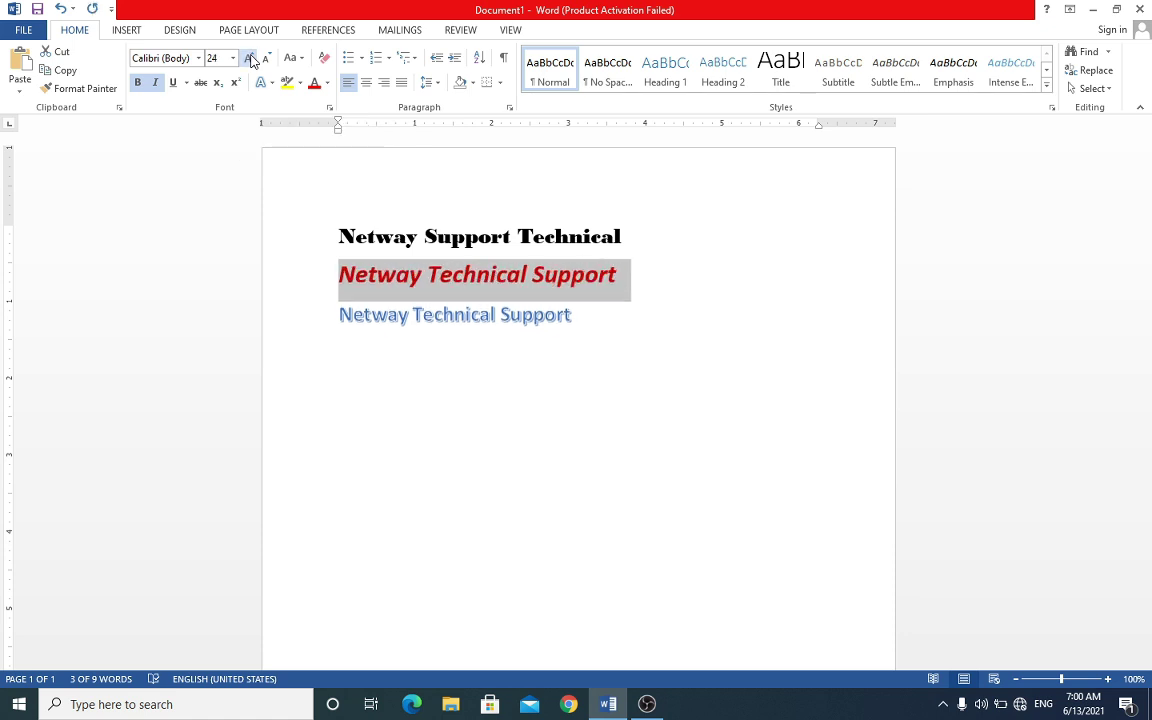
pyautogui.click(252, 60)
pyautogui.click(252, 60)
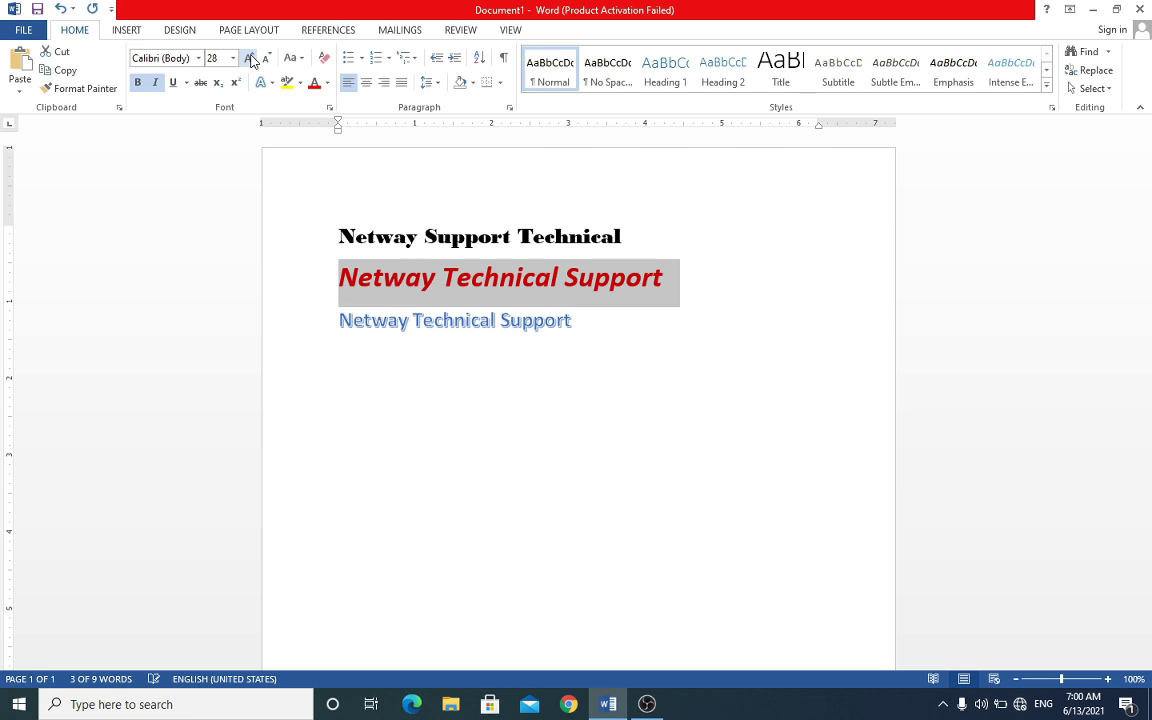
pyautogui.click(252, 60)
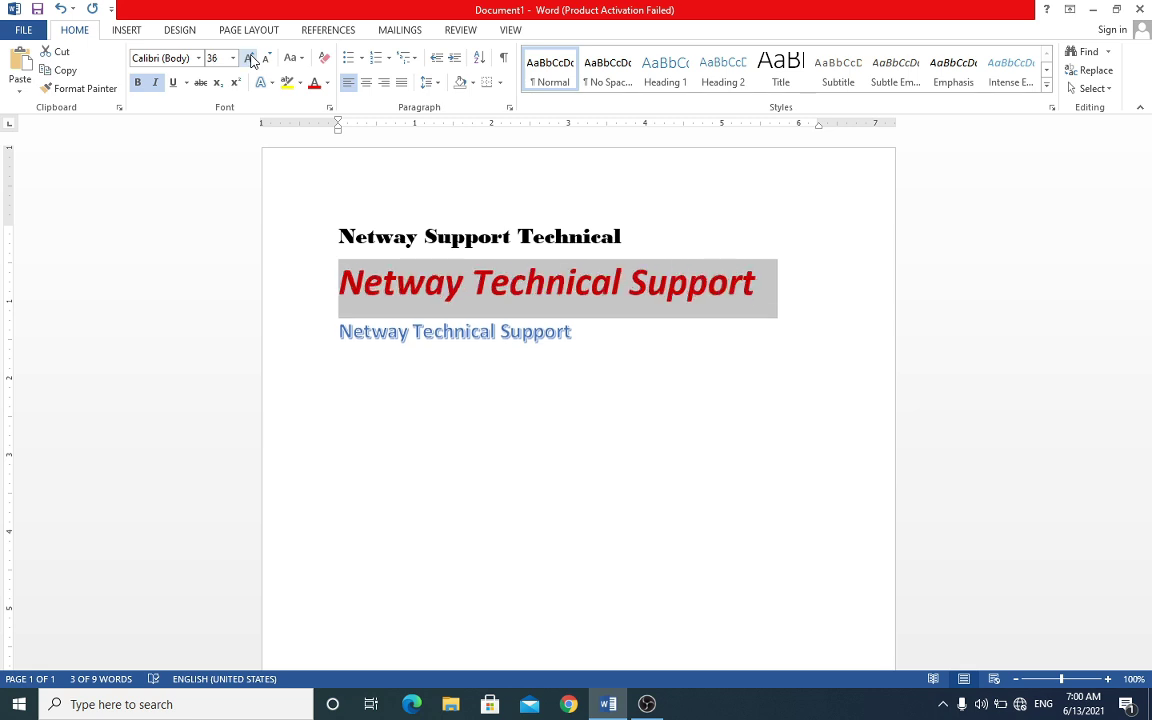
pyautogui.click(252, 60)
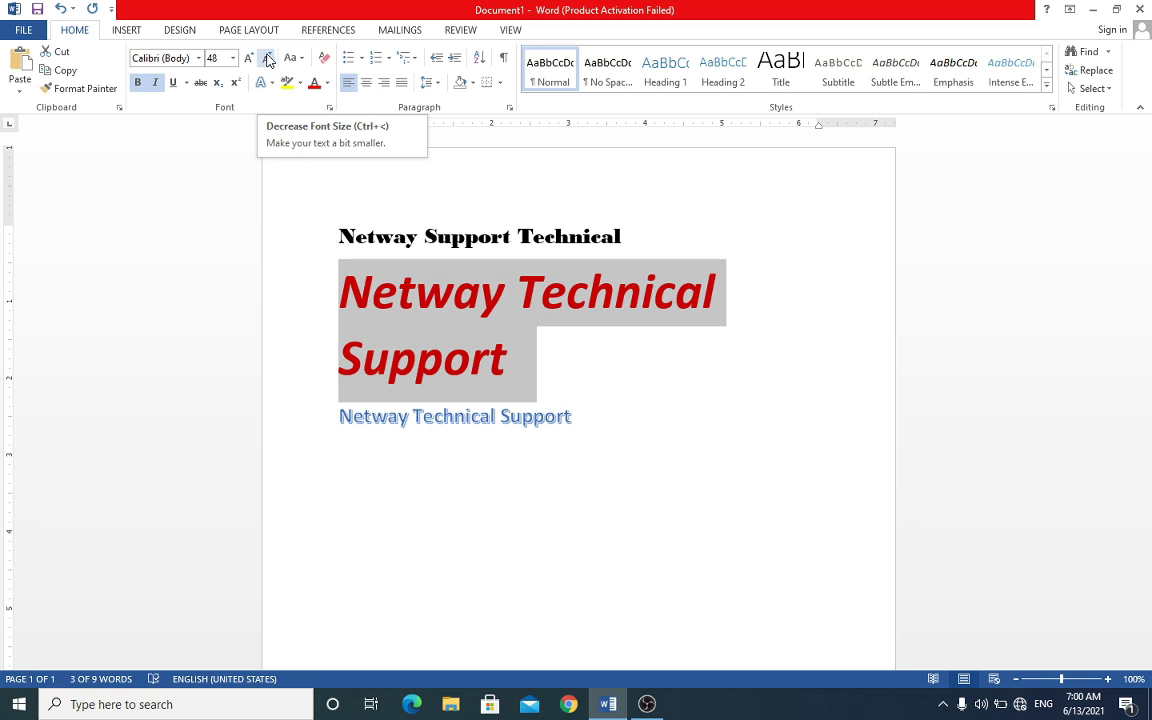
# Step: Shrink the red line's font back down from 48 pt to 24 pt
pyautogui.click(268, 60)
pyautogui.click(268, 60)
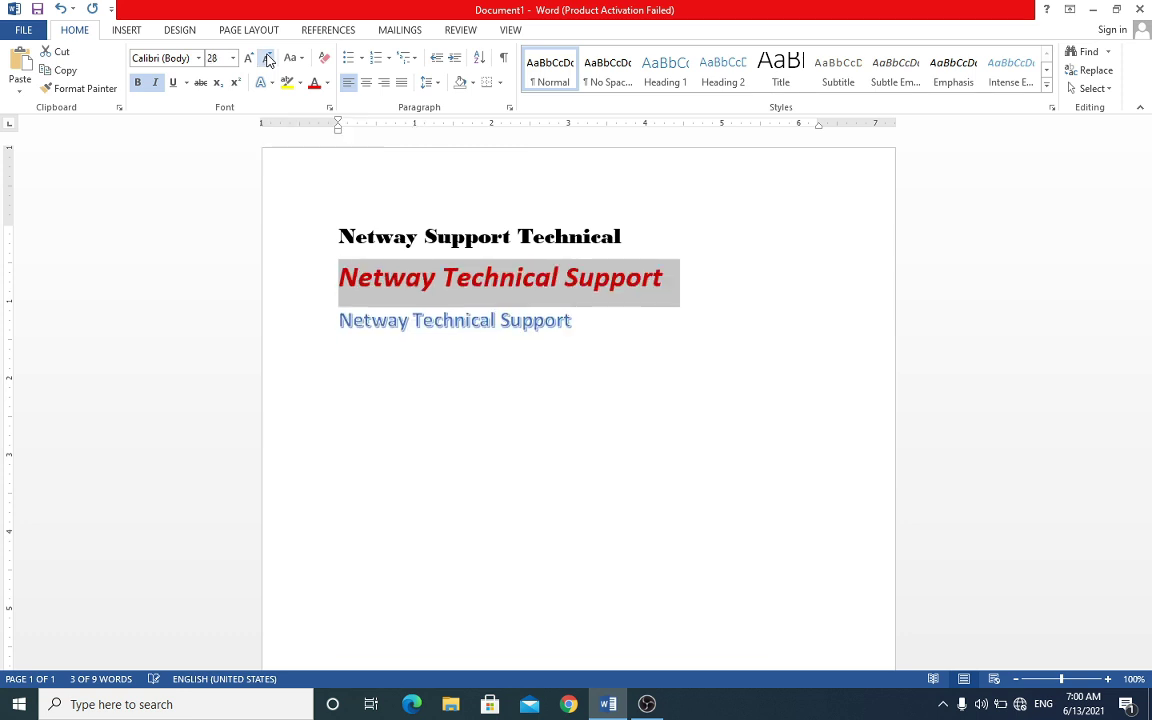
pyautogui.click(268, 60)
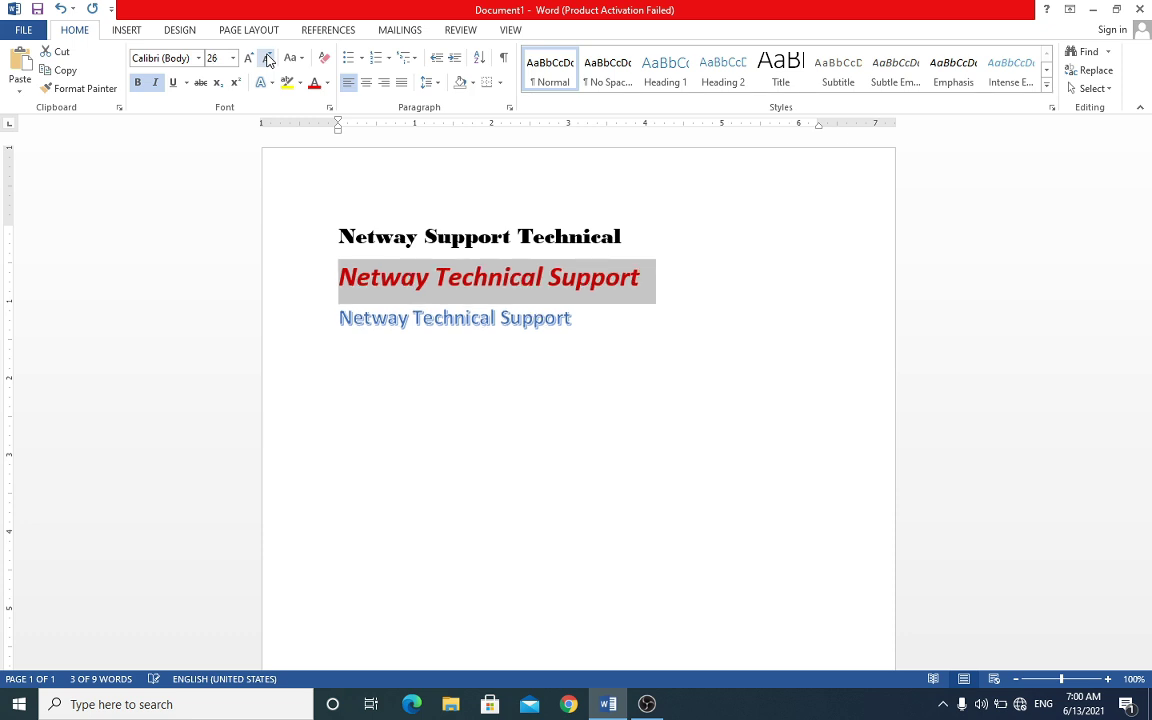
pyautogui.click(268, 60)
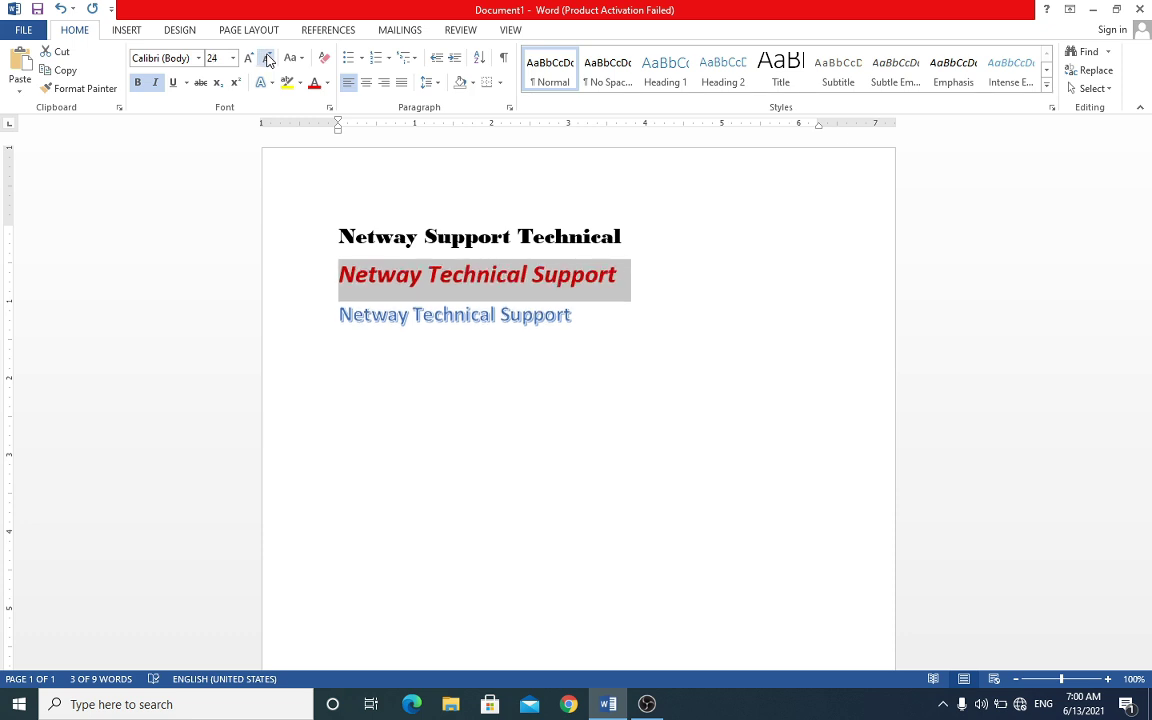
pyautogui.click(453, 314)
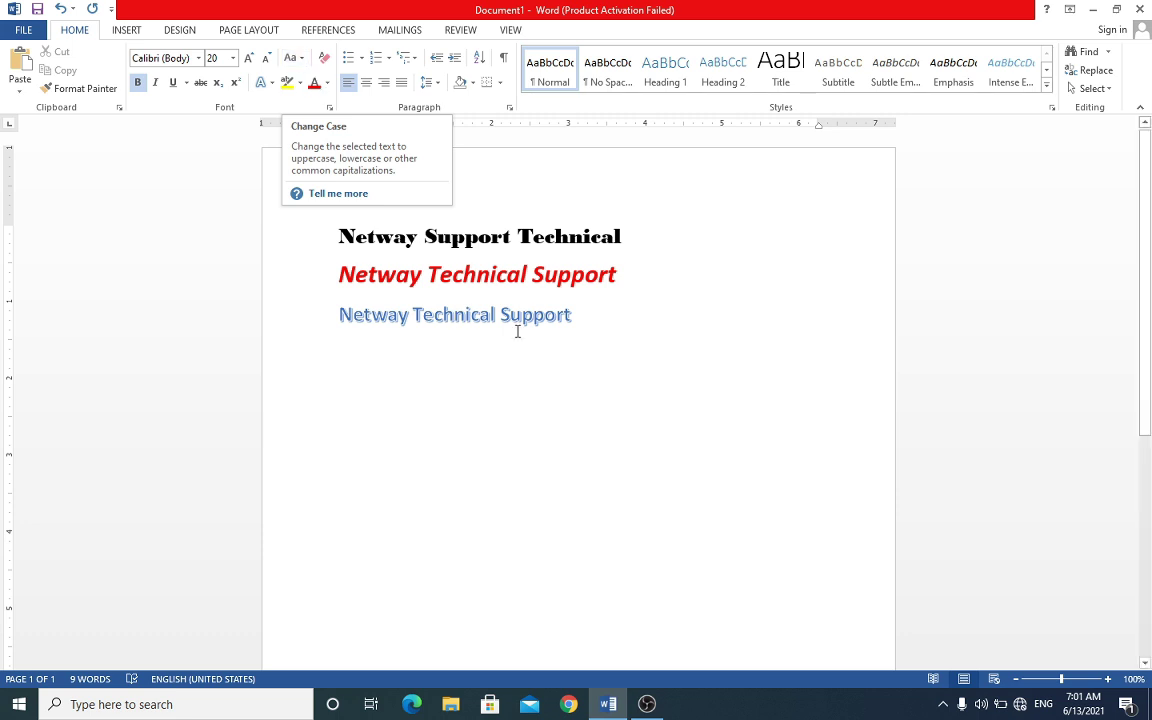
pyautogui.click(630, 313)
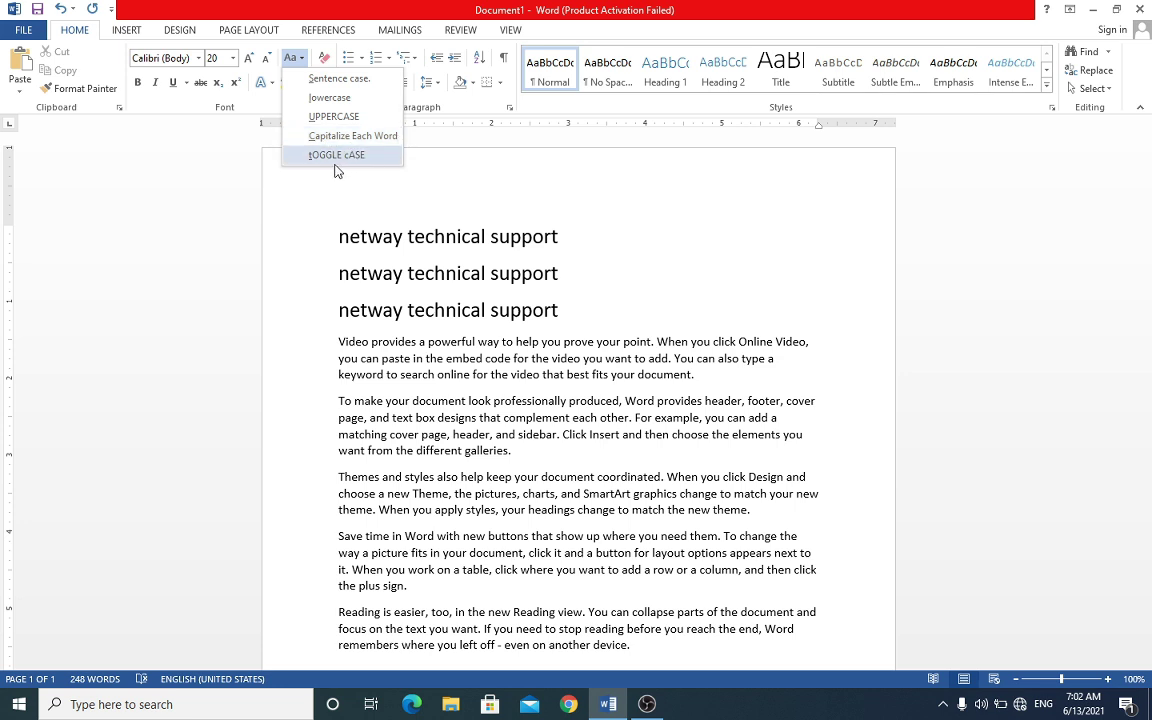
pyautogui.click(421, 252)
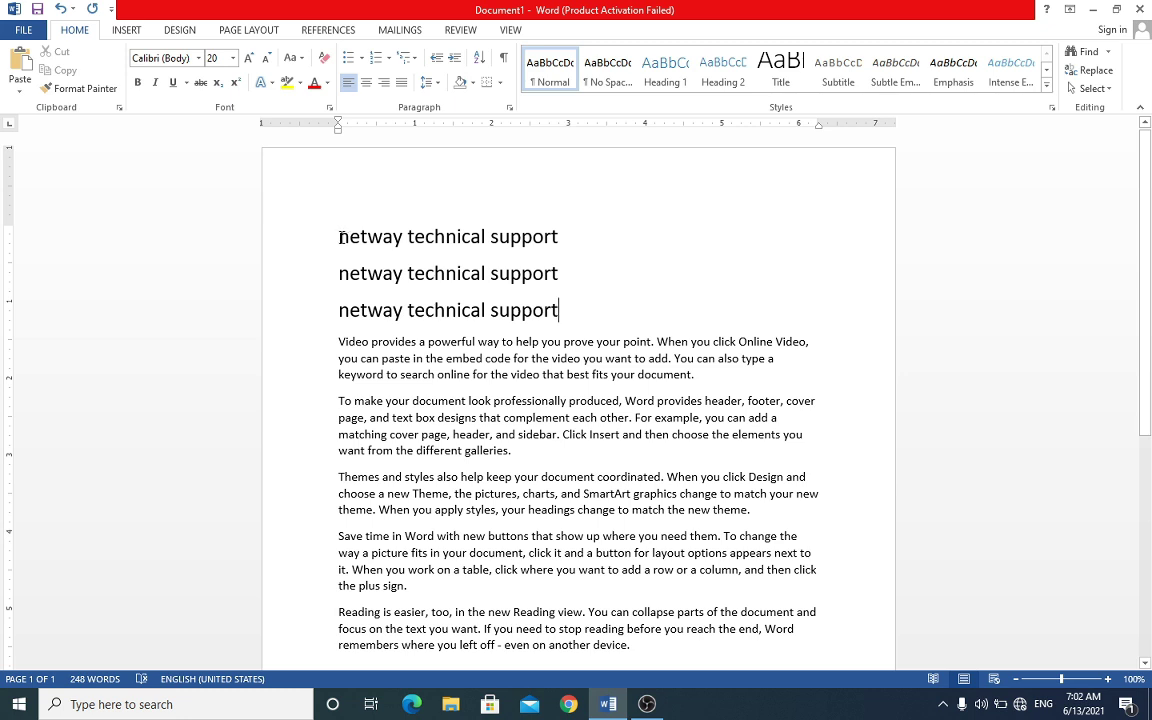
pyautogui.moveTo(341, 237); pyautogui.dragTo(561, 237)
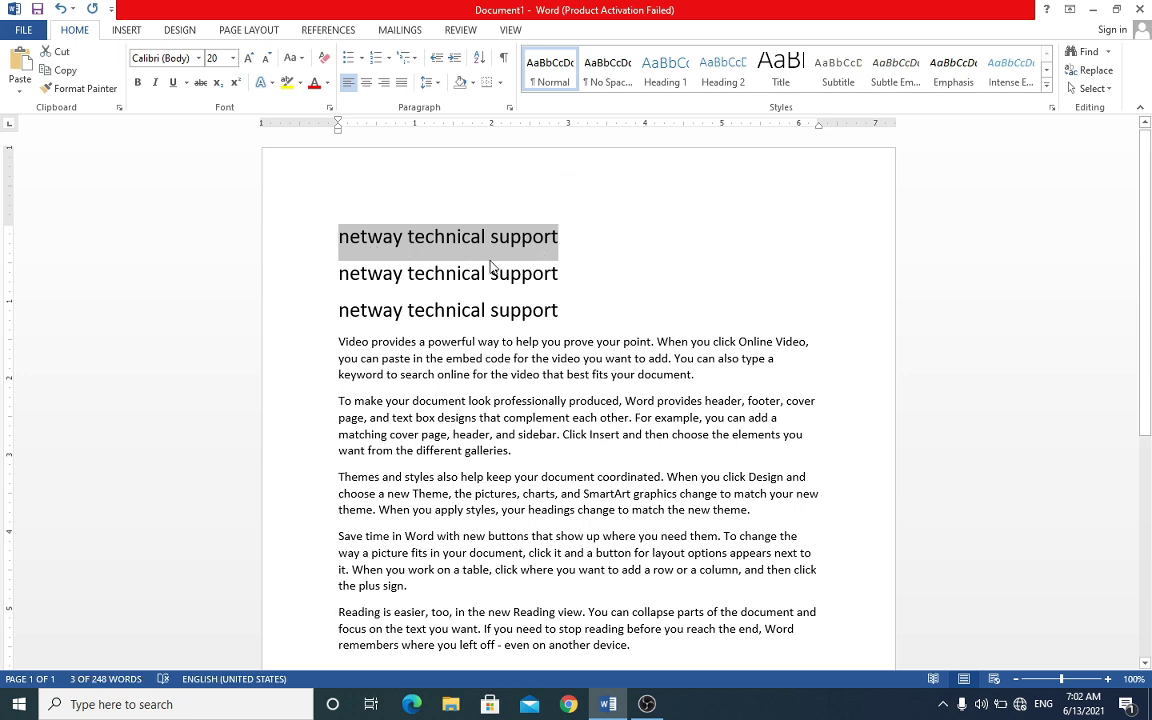
pyautogui.click(298, 62)
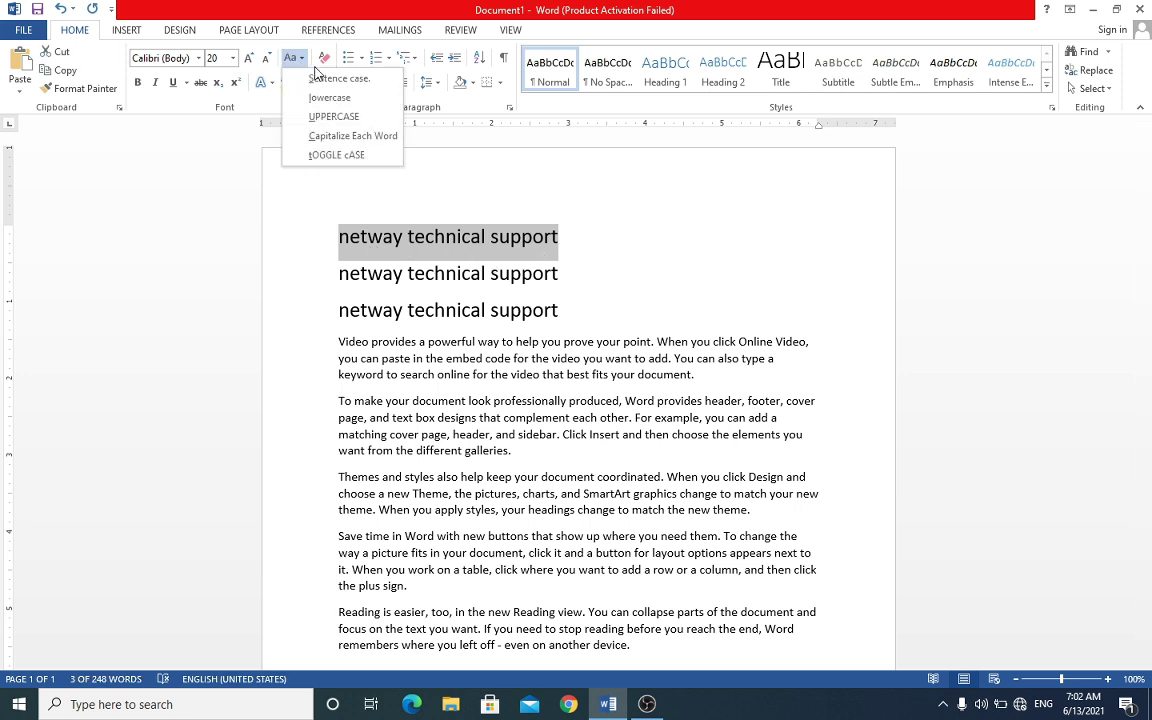
pyautogui.click(343, 117)
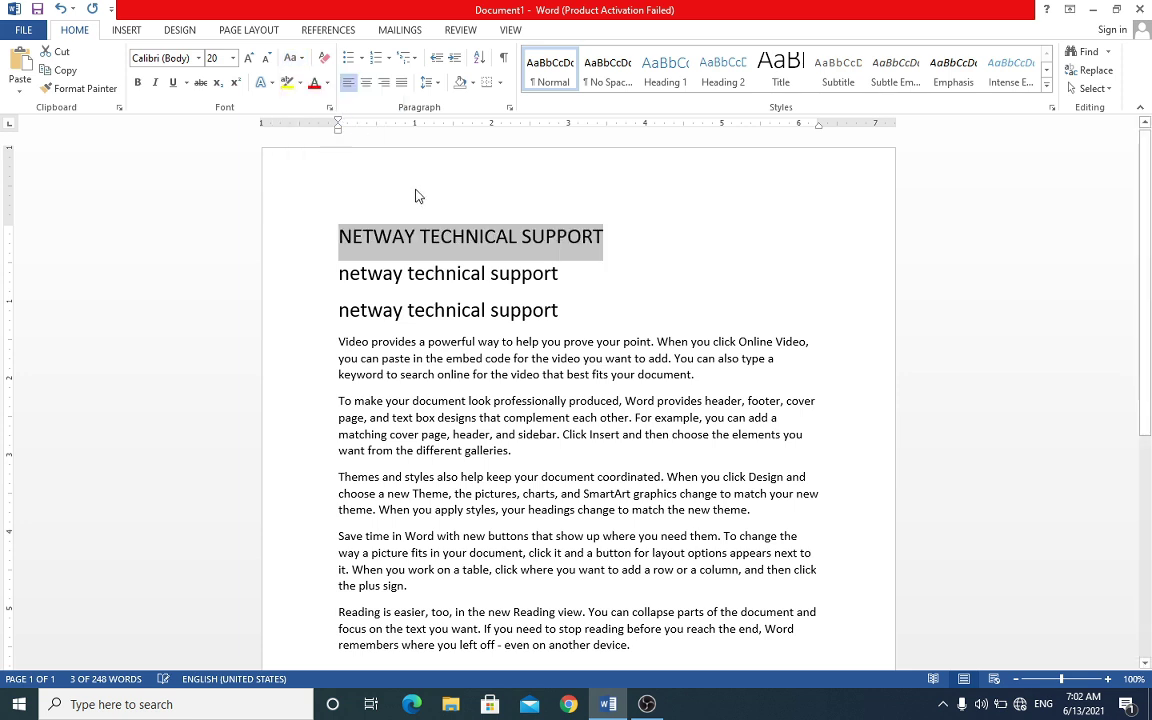
pyautogui.click(631, 236)
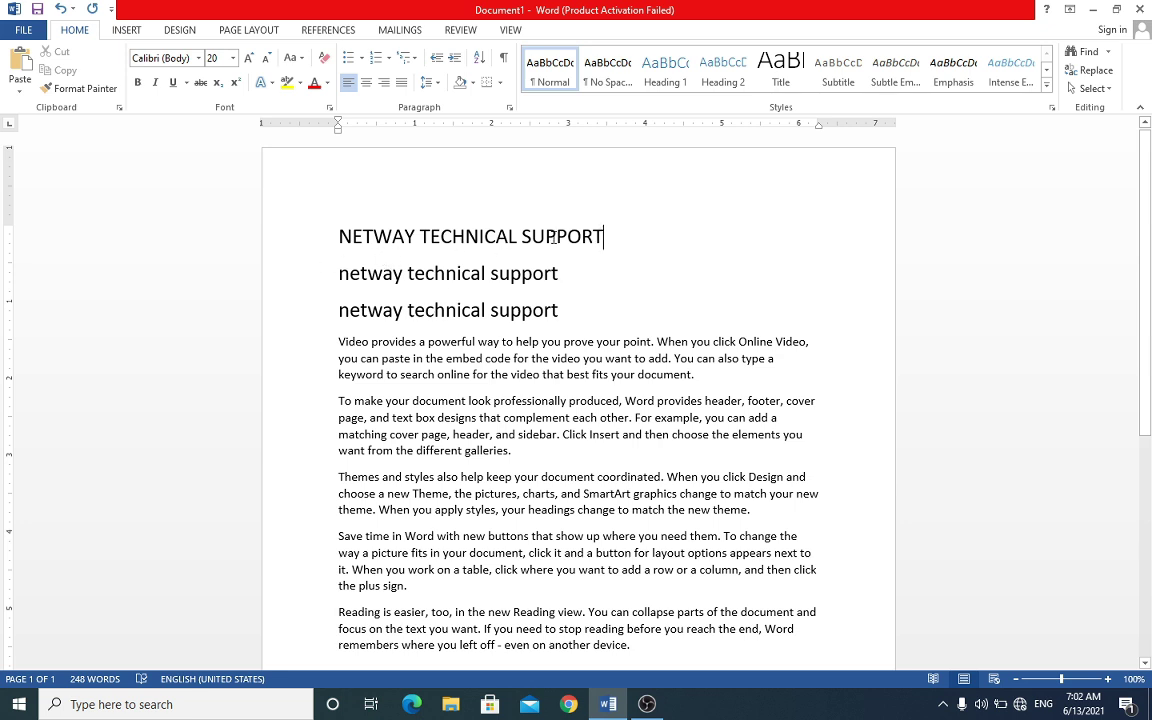
pyautogui.moveTo(337, 238); pyautogui.dragTo(607, 243)
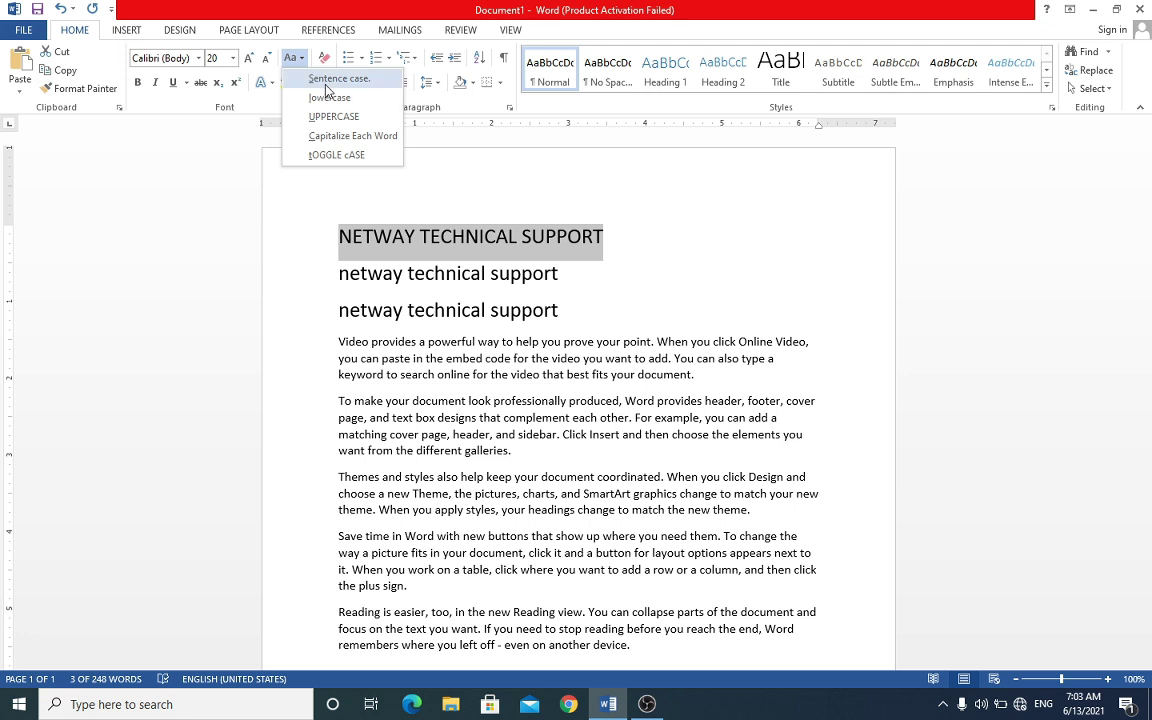
pyautogui.click(330, 98)
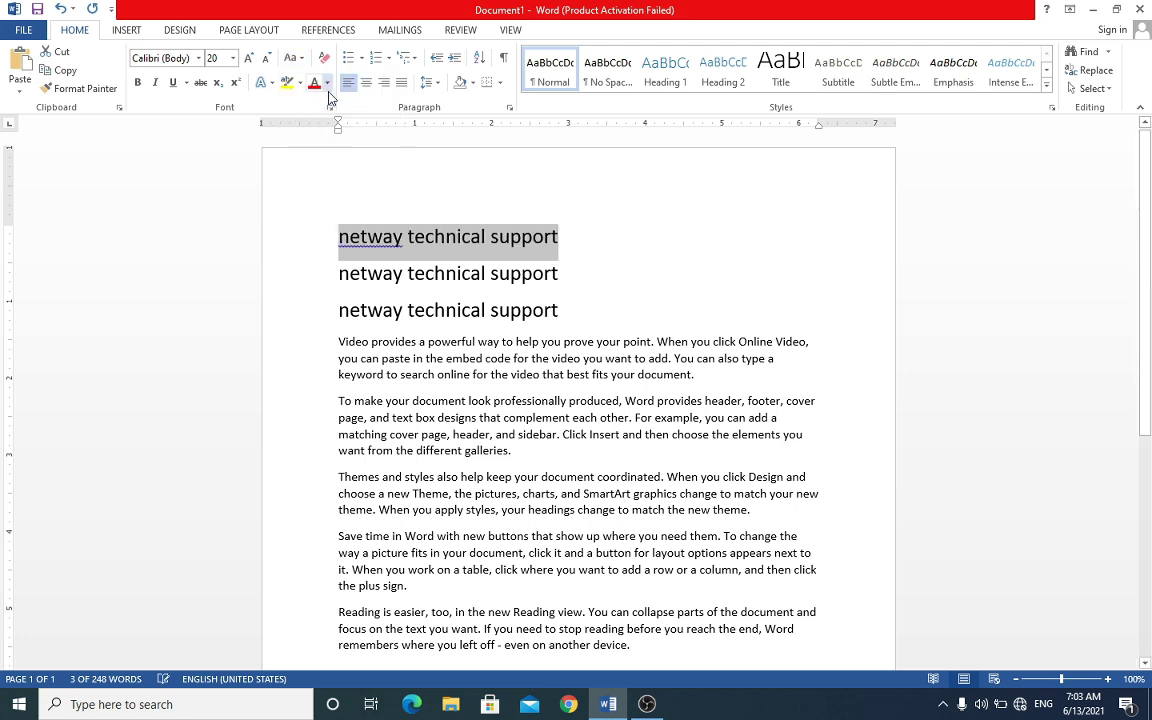
pyautogui.click(426, 238)
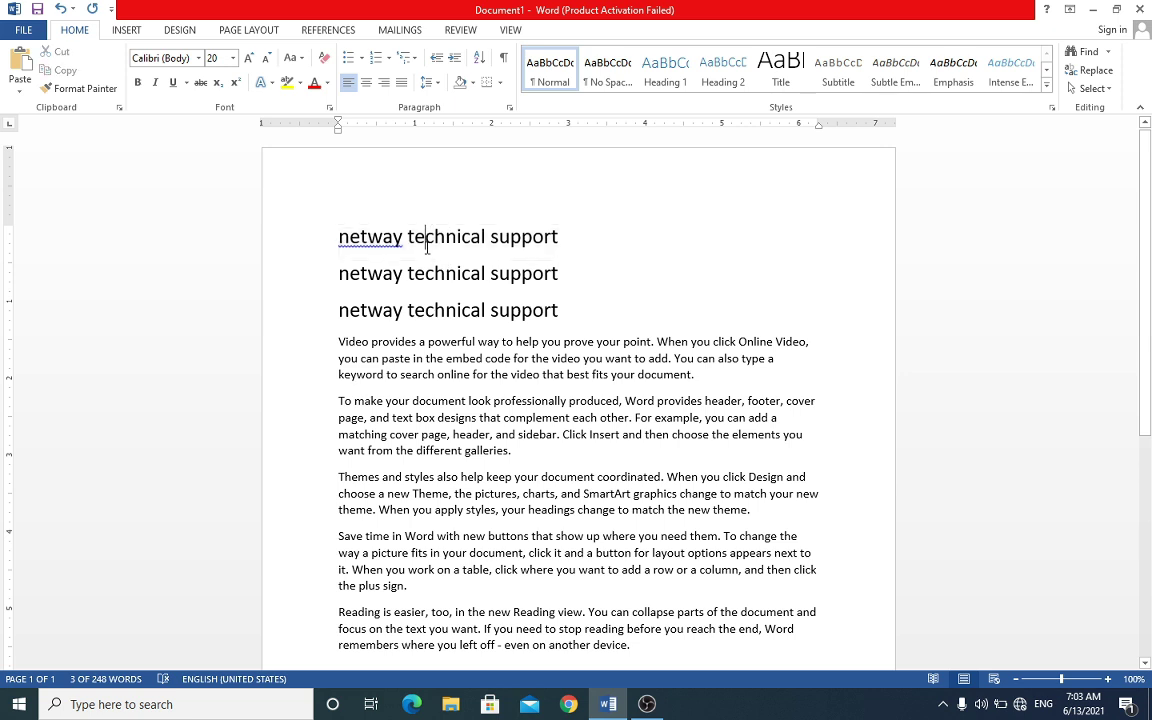
pyautogui.click(293, 57)
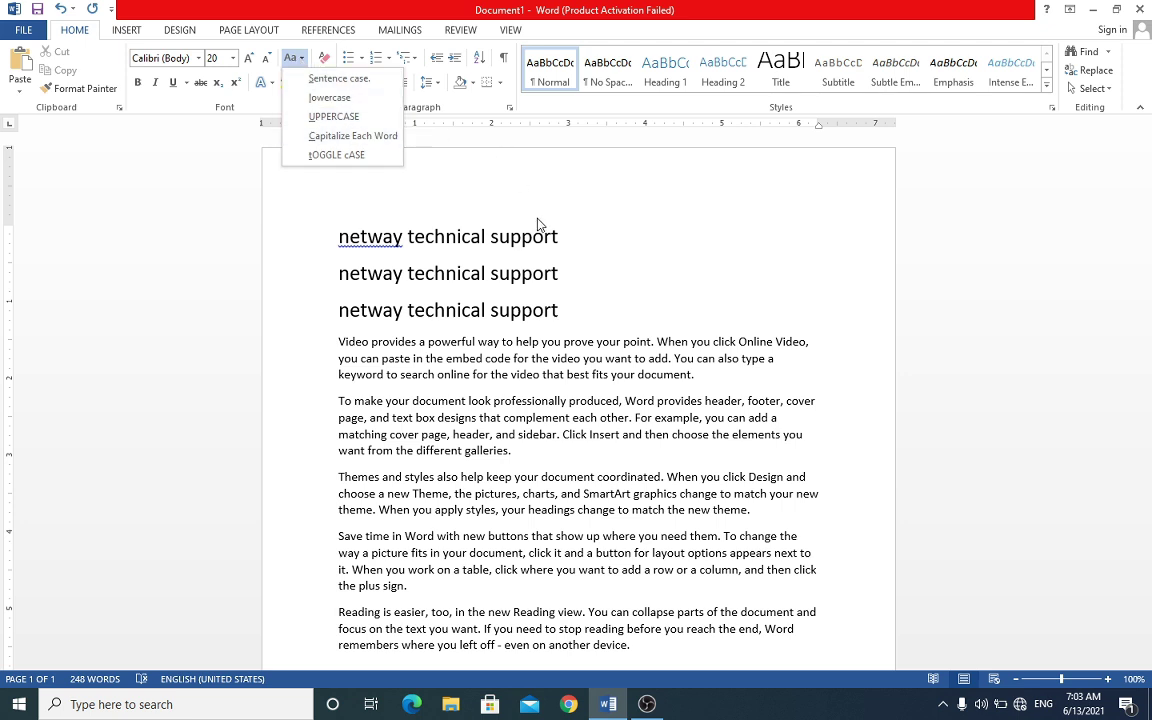
# Step: Apply Capitalize Each Word, then tOGGLE cASE, making the first line 'nETWAY tECHNICAL sUPPORt'
pyautogui.click(437, 236)
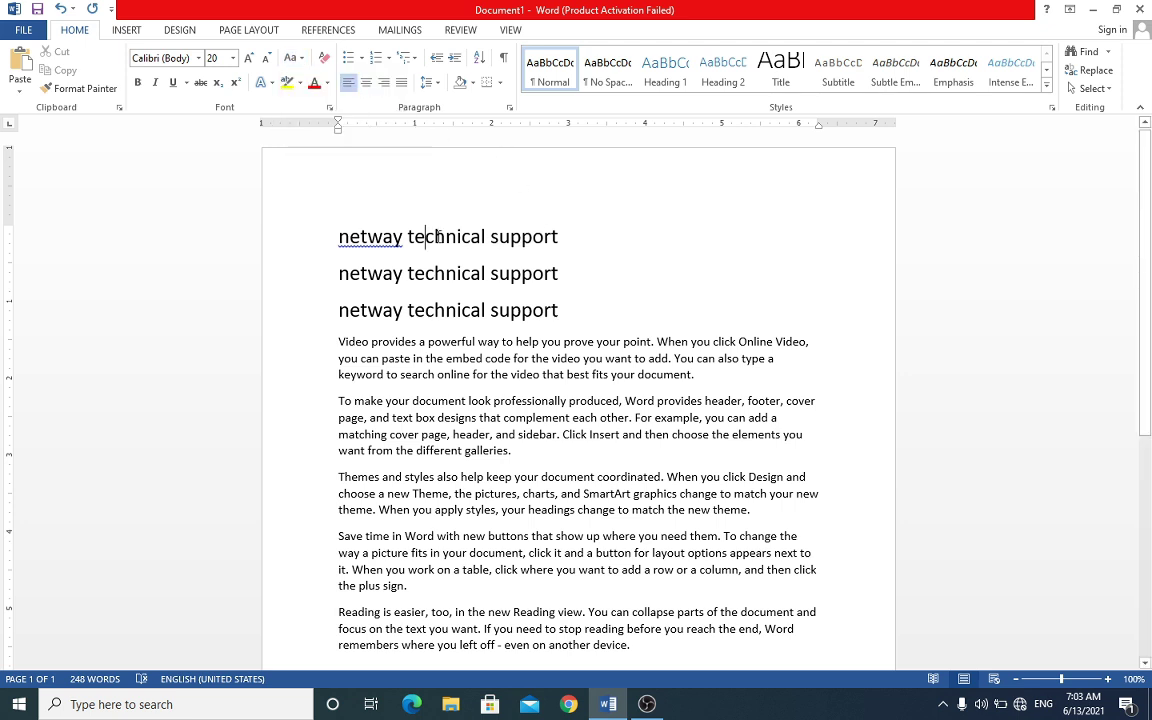
pyautogui.moveTo(338, 236); pyautogui.dragTo(558, 236)
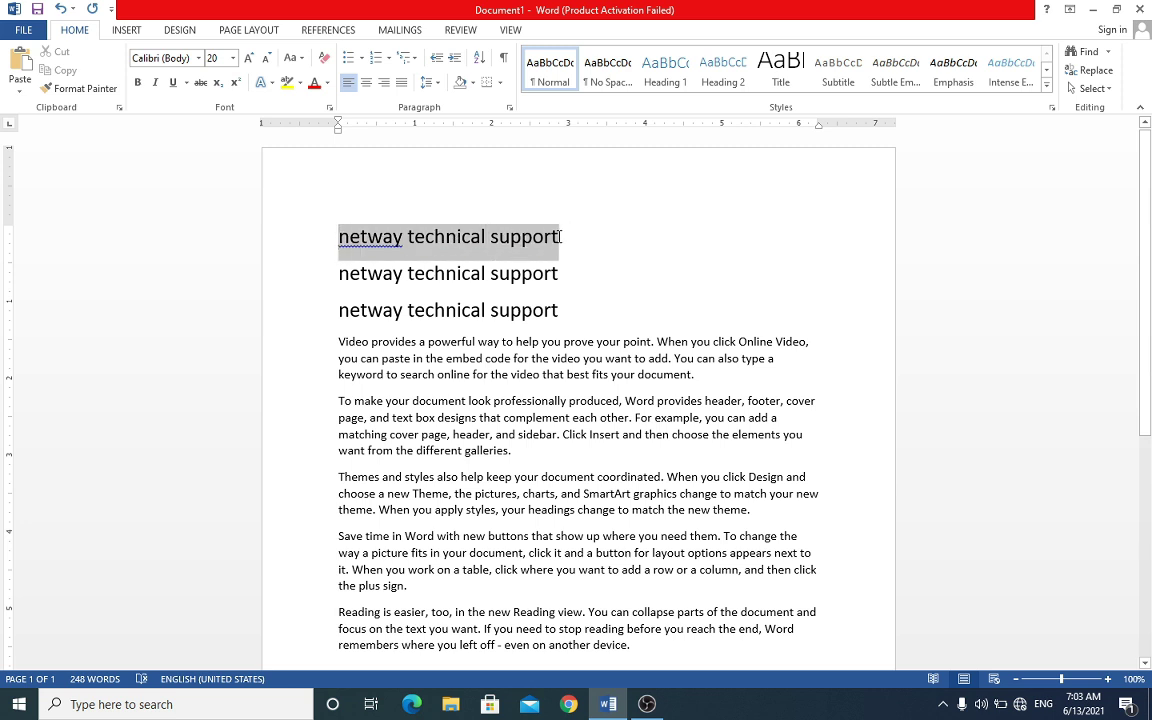
pyautogui.click(291, 57)
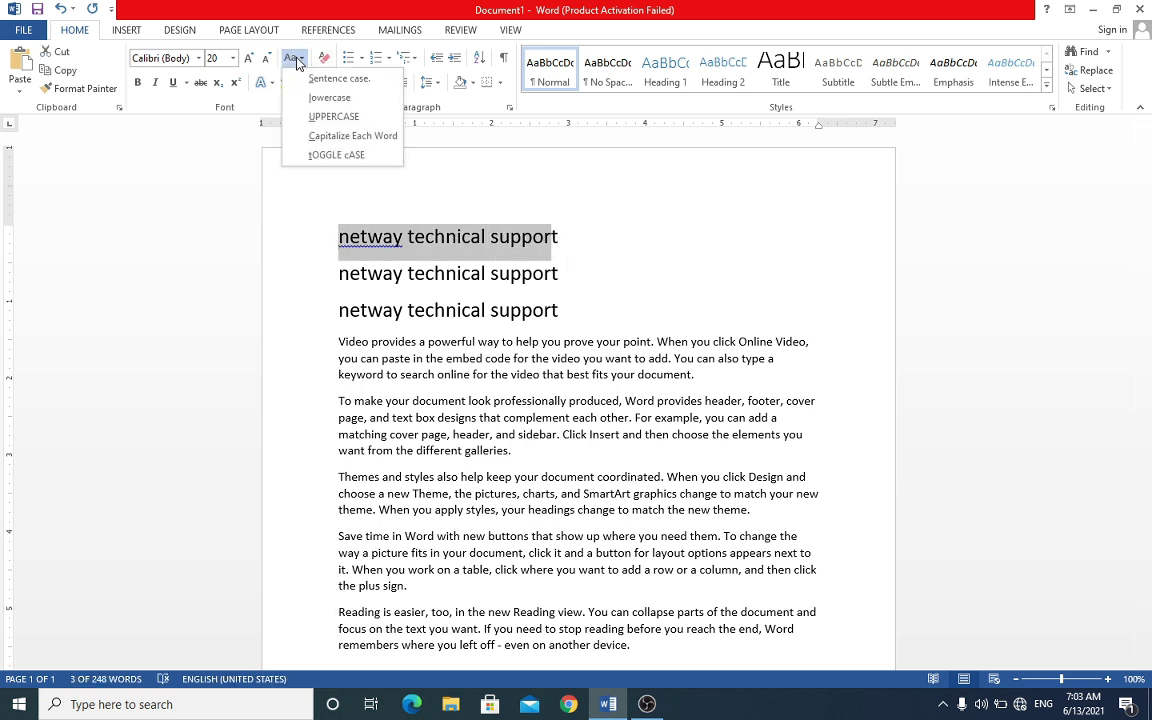
pyautogui.click(352, 137)
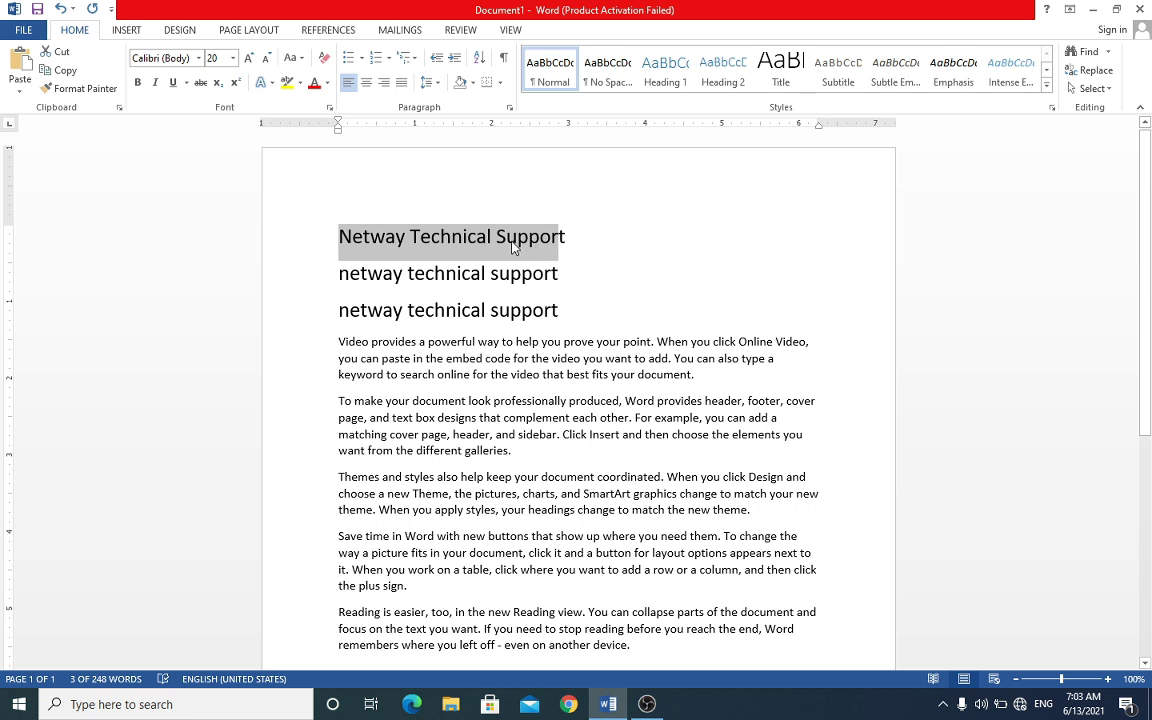
pyautogui.click(293, 59)
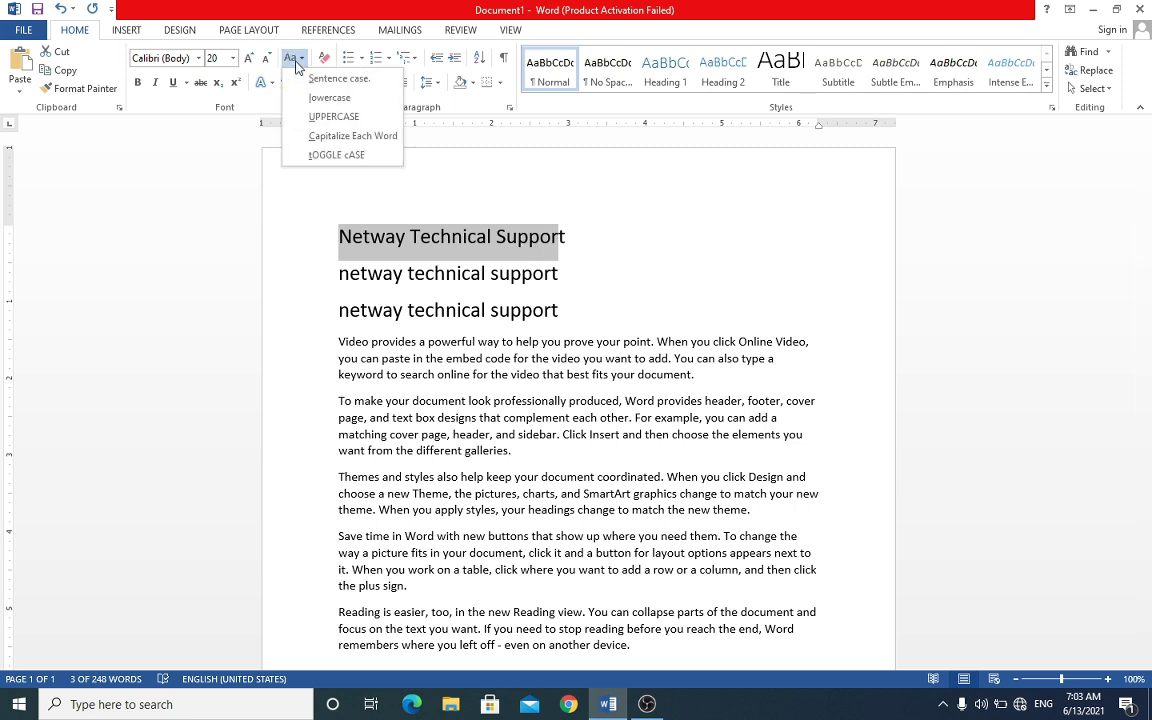
pyautogui.click(350, 160)
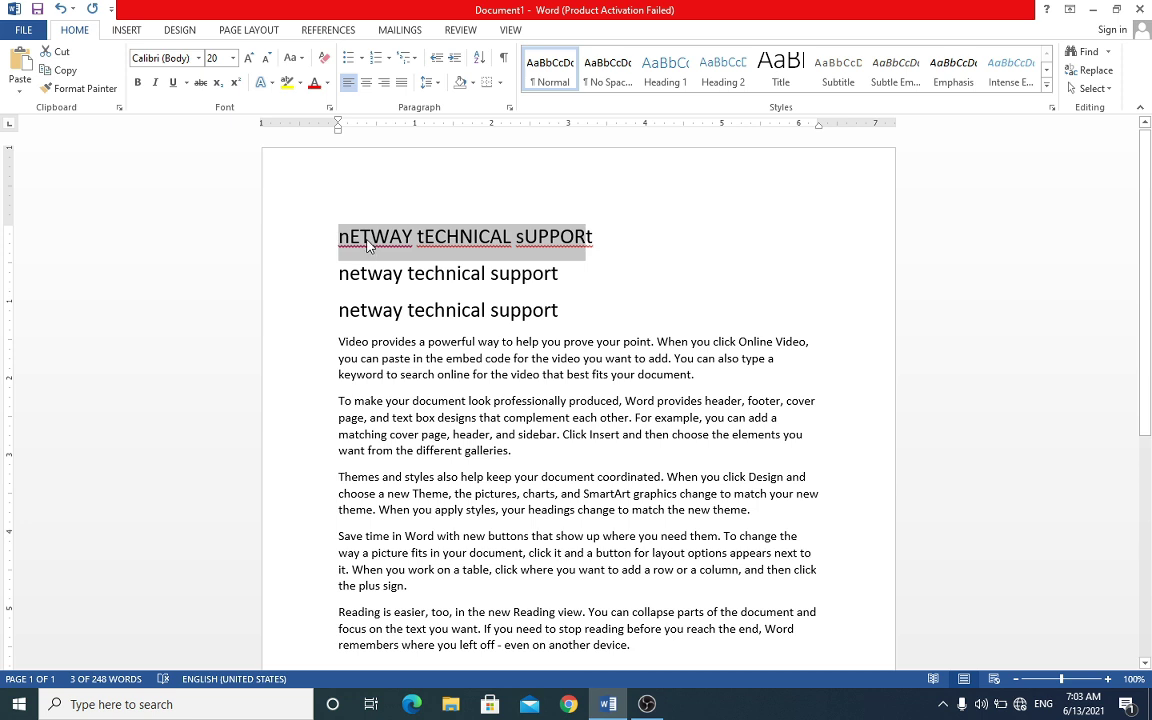
pyautogui.click(479, 237)
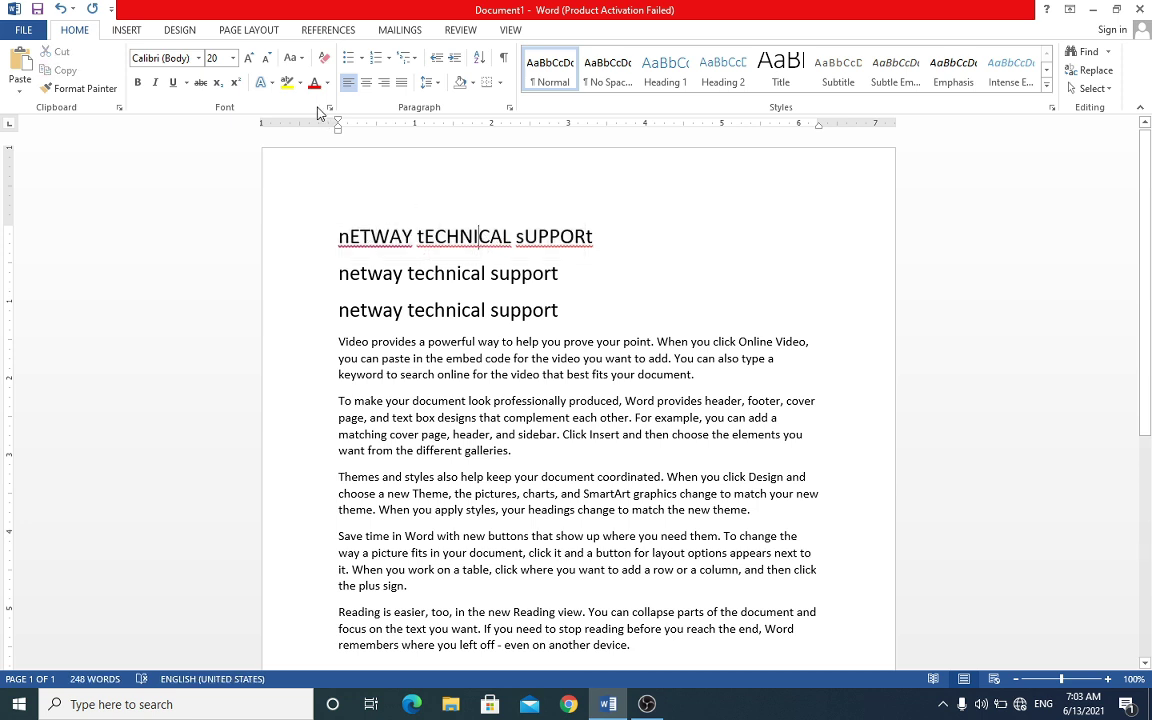
pyautogui.click(292, 57)
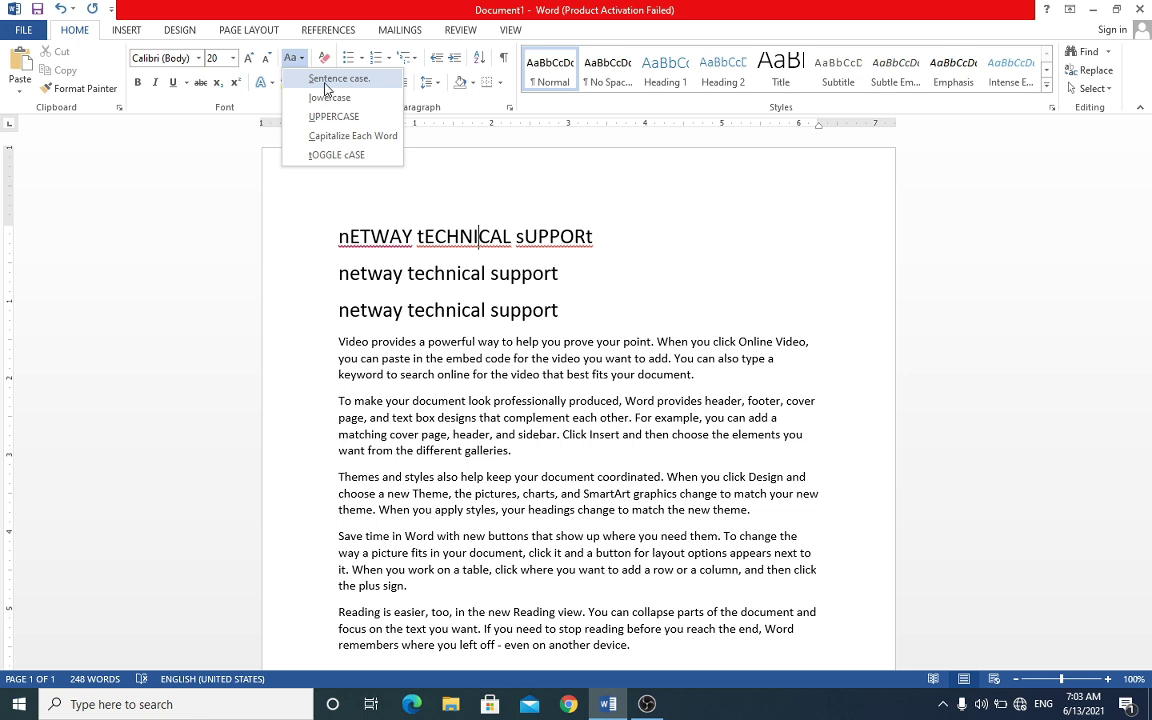
pyautogui.click(462, 340)
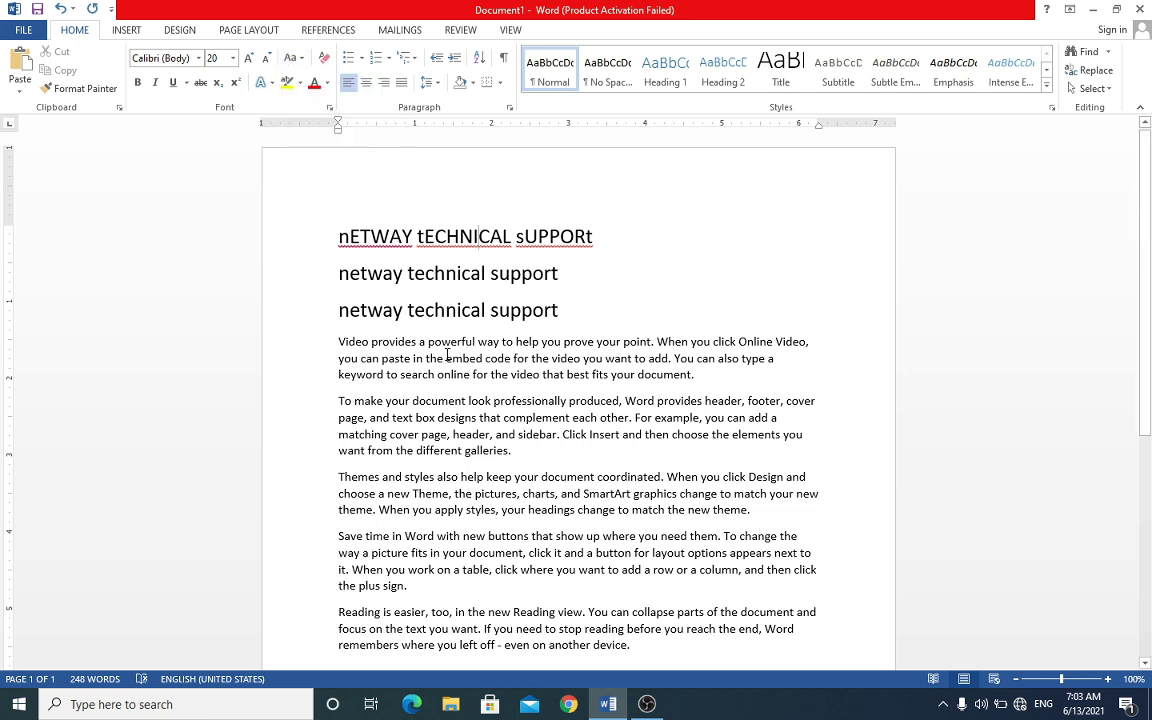
# Step: Select the first sentence of the first body paragraph, then place the cursor in the second line
pyautogui.moveTo(338, 342); pyautogui.dragTo(548, 358)
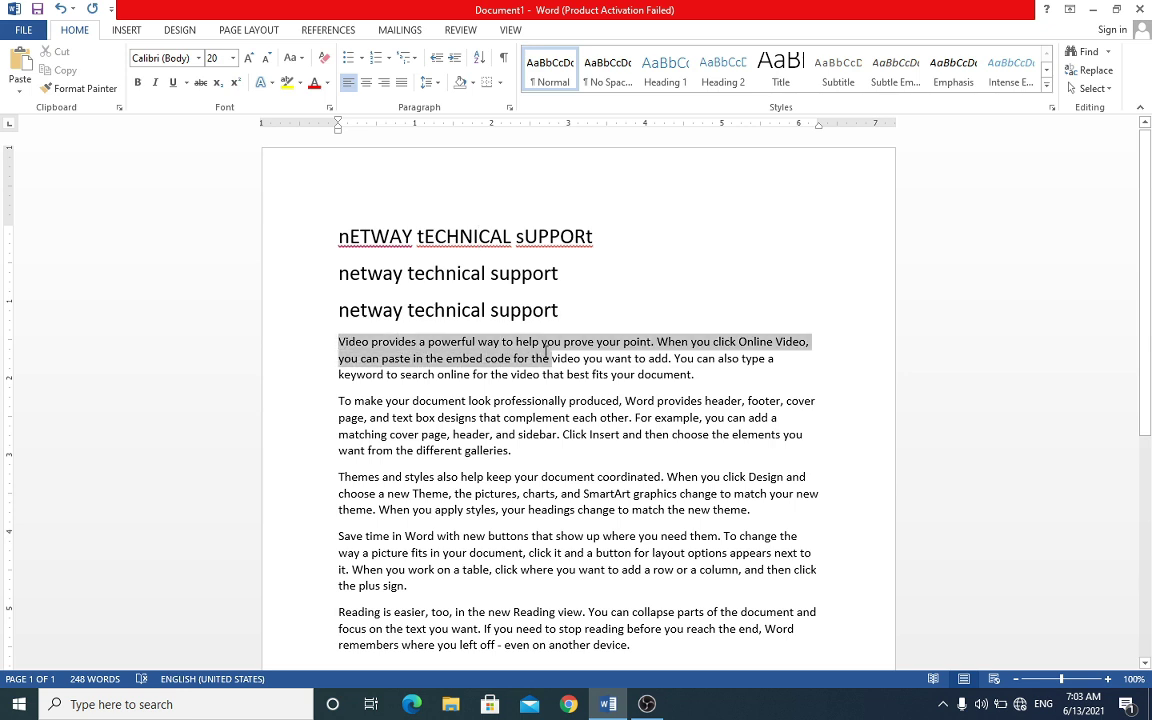
pyautogui.click(658, 345)
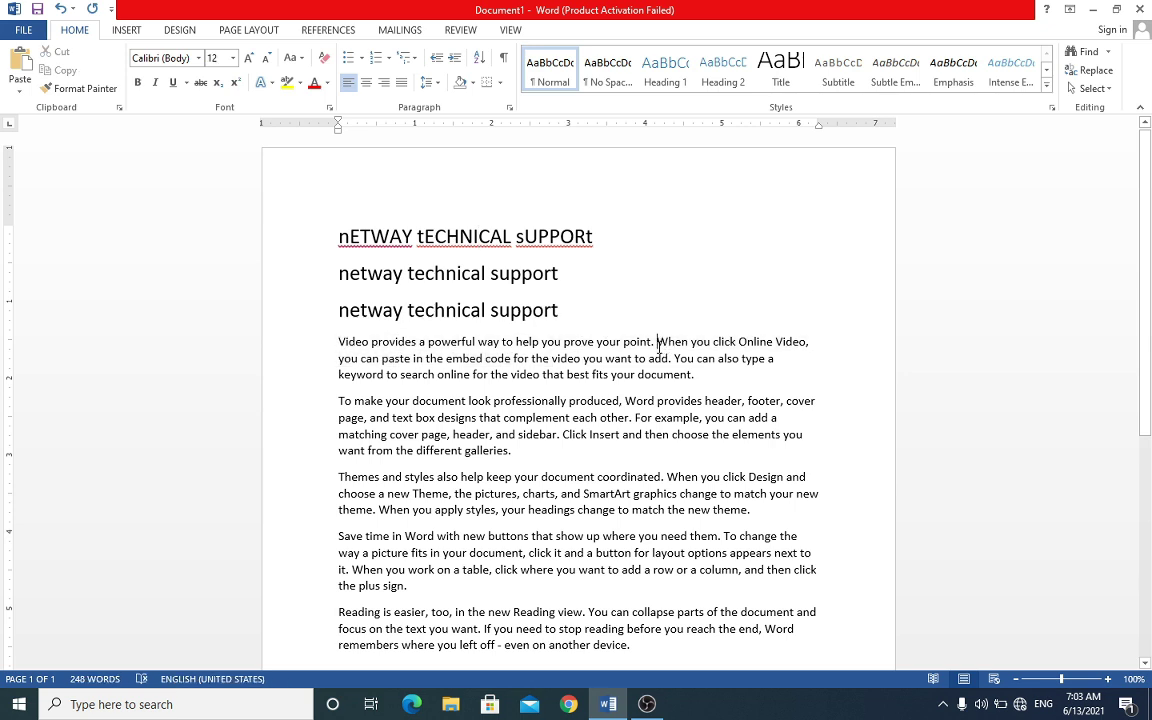
pyautogui.moveTo(338, 342)
pyautogui.mouseDown()
pyautogui.moveTo(733, 345)
pyautogui.moveTo(728, 374)
pyautogui.mouseUp()
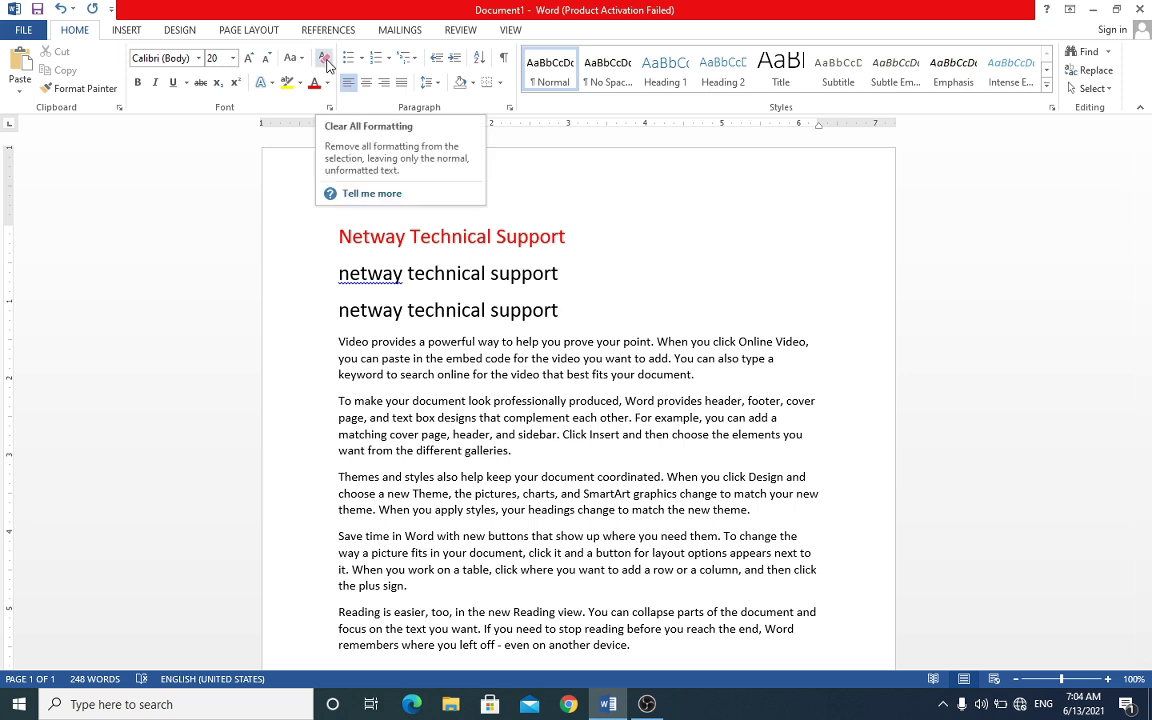
pyautogui.click(470, 274)
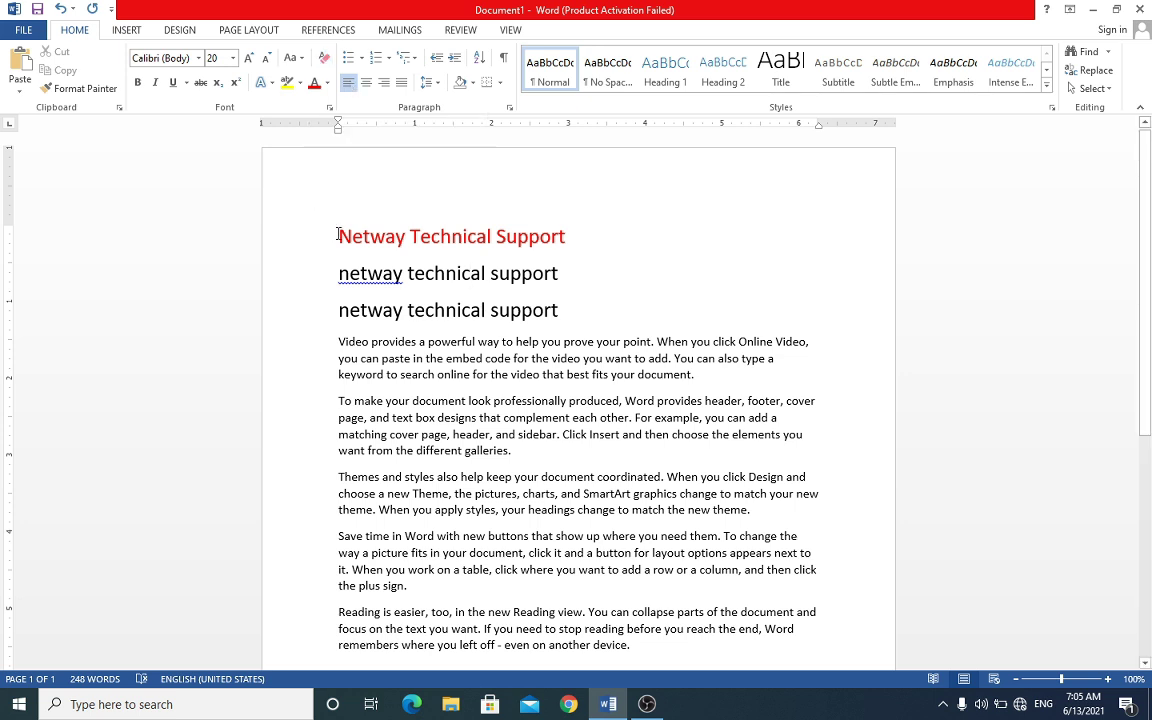
# Step: Clear all formatting from the red first line, leaving plain black 11 pt Calibri
pyautogui.moveTo(339, 236); pyautogui.dragTo(567, 236)
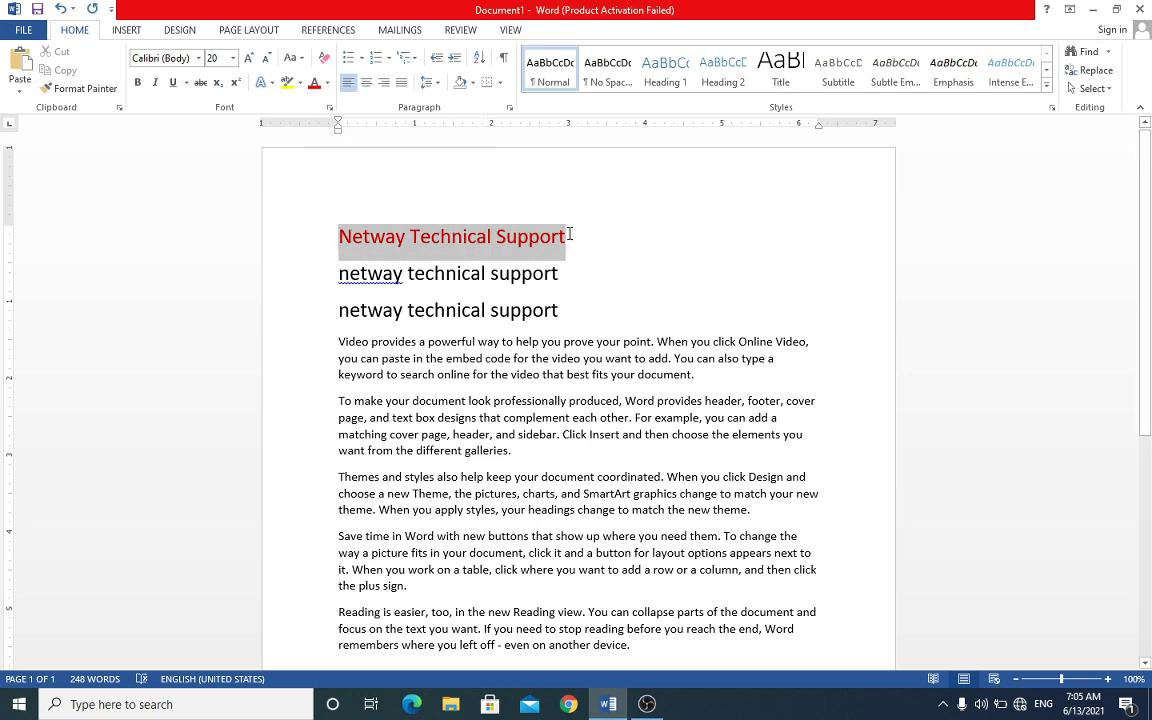
pyautogui.click(324, 58)
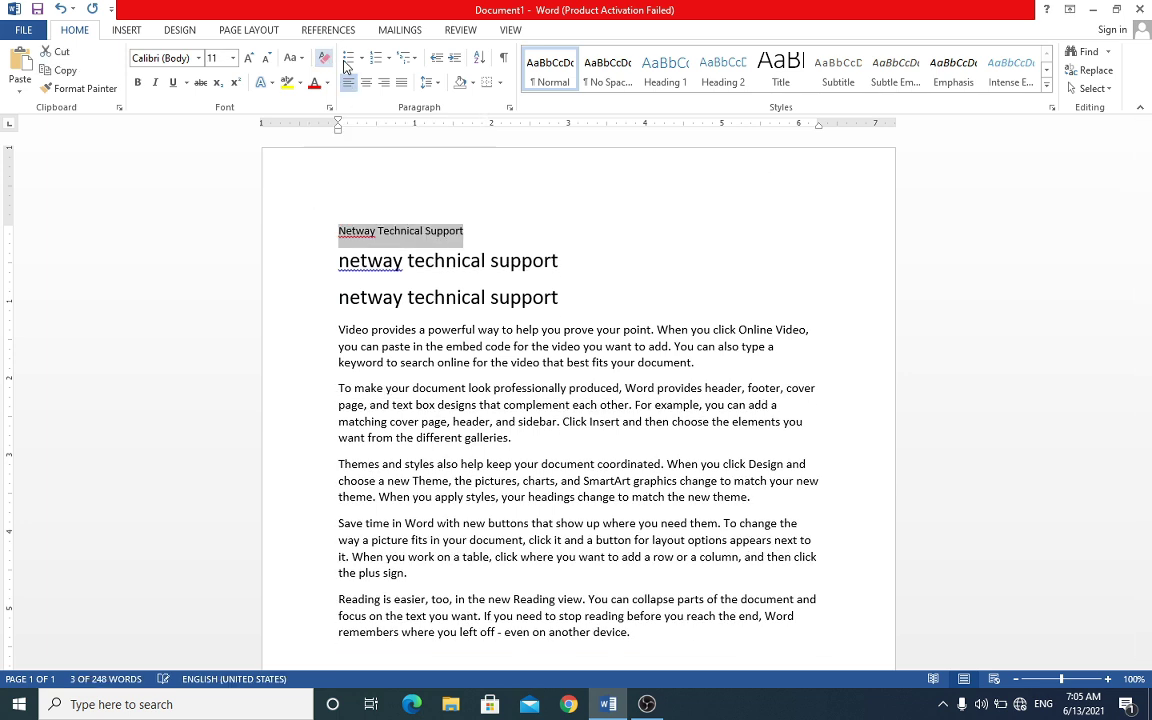
pyautogui.click(478, 246)
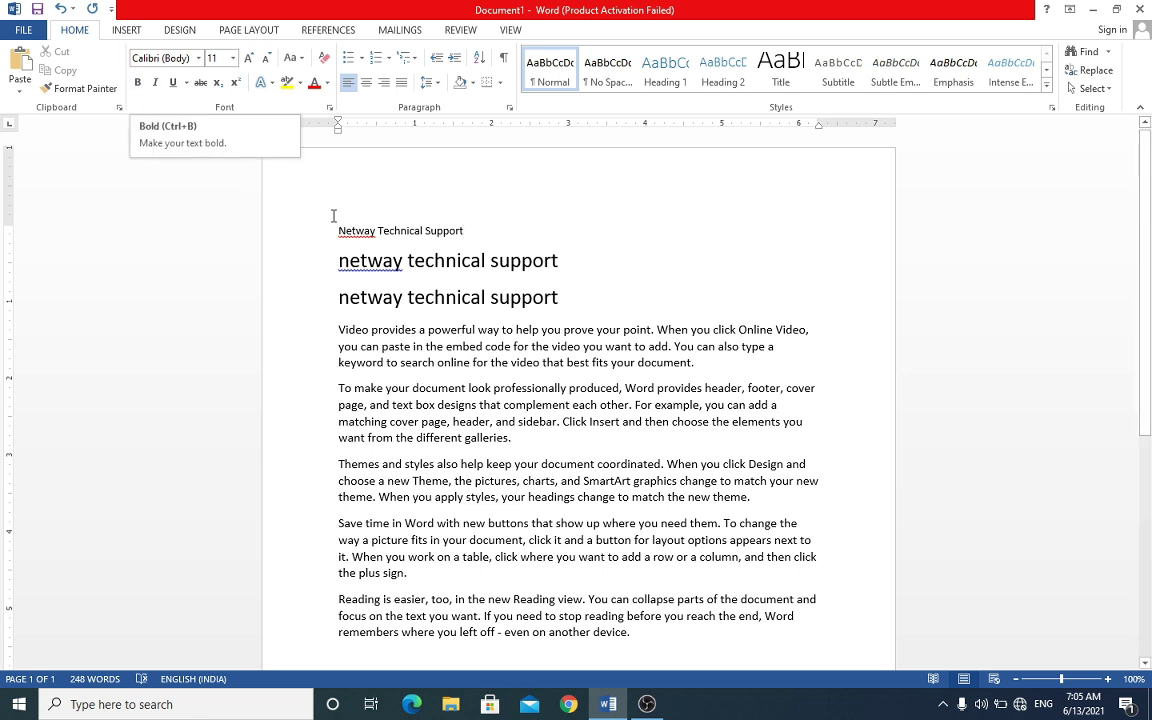
# Step: Bold 'technical' and italicize 'support' on the second line
pyautogui.doubleClick(408, 262)
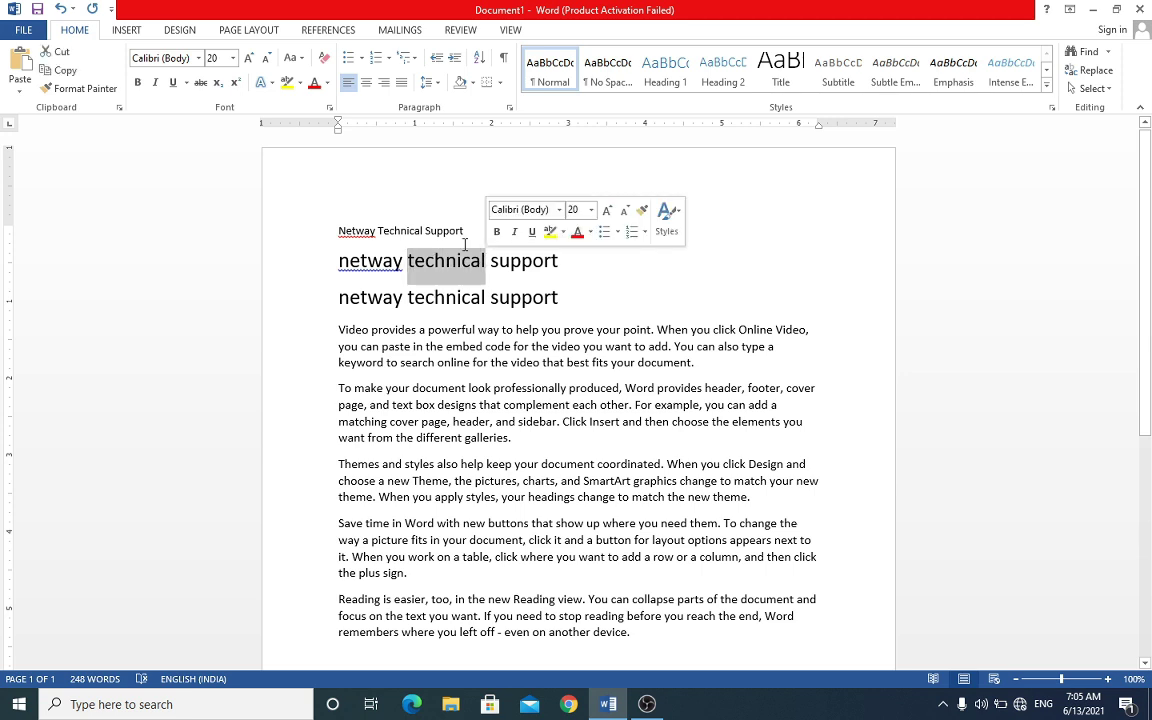
pyautogui.click(137, 82)
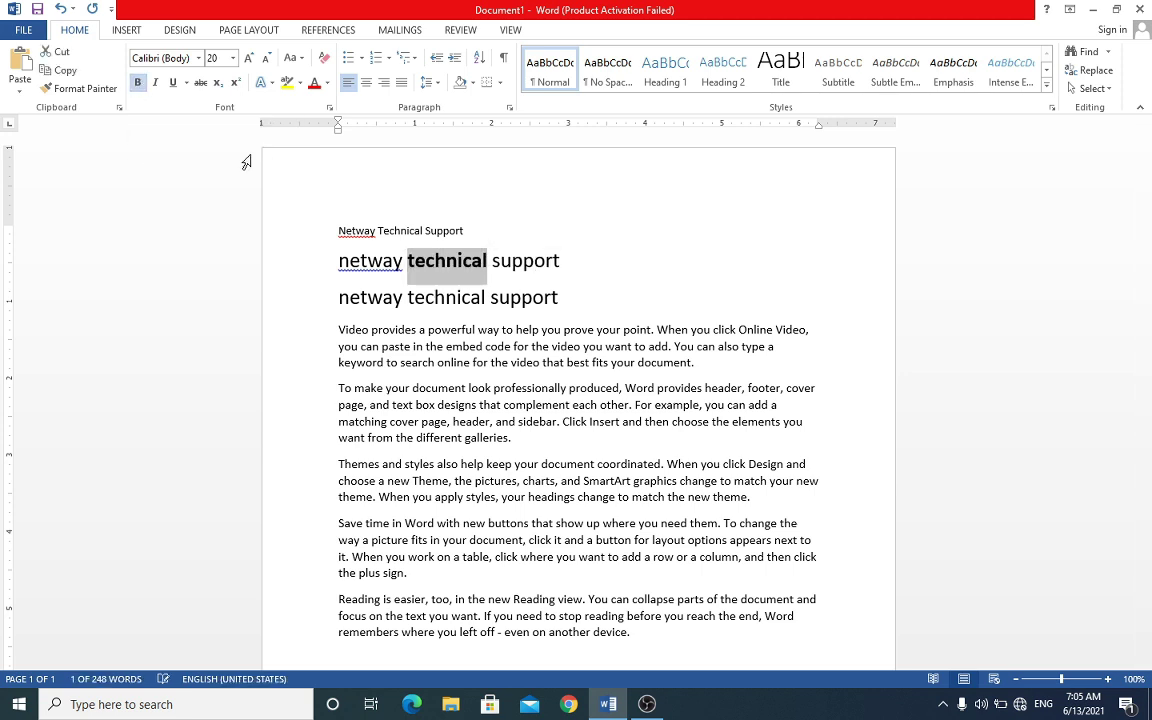
pyautogui.click(486, 272)
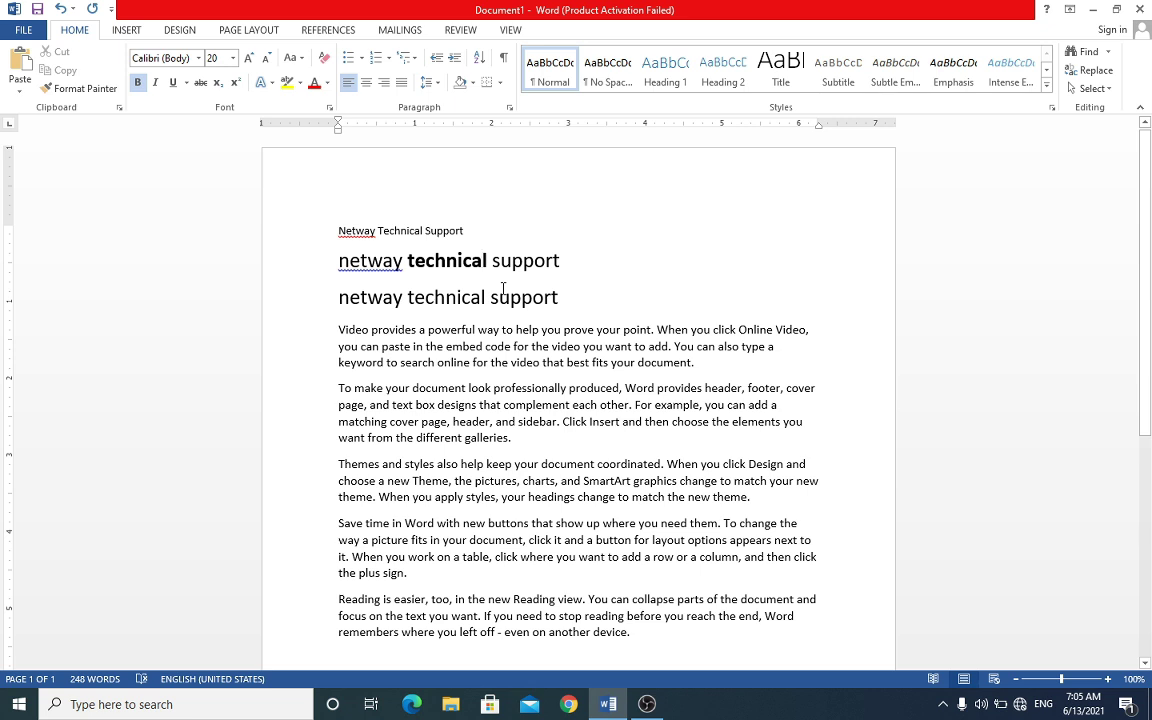
pyautogui.click(499, 260)
pyautogui.moveTo(497, 260); pyautogui.dragTo(560, 260)
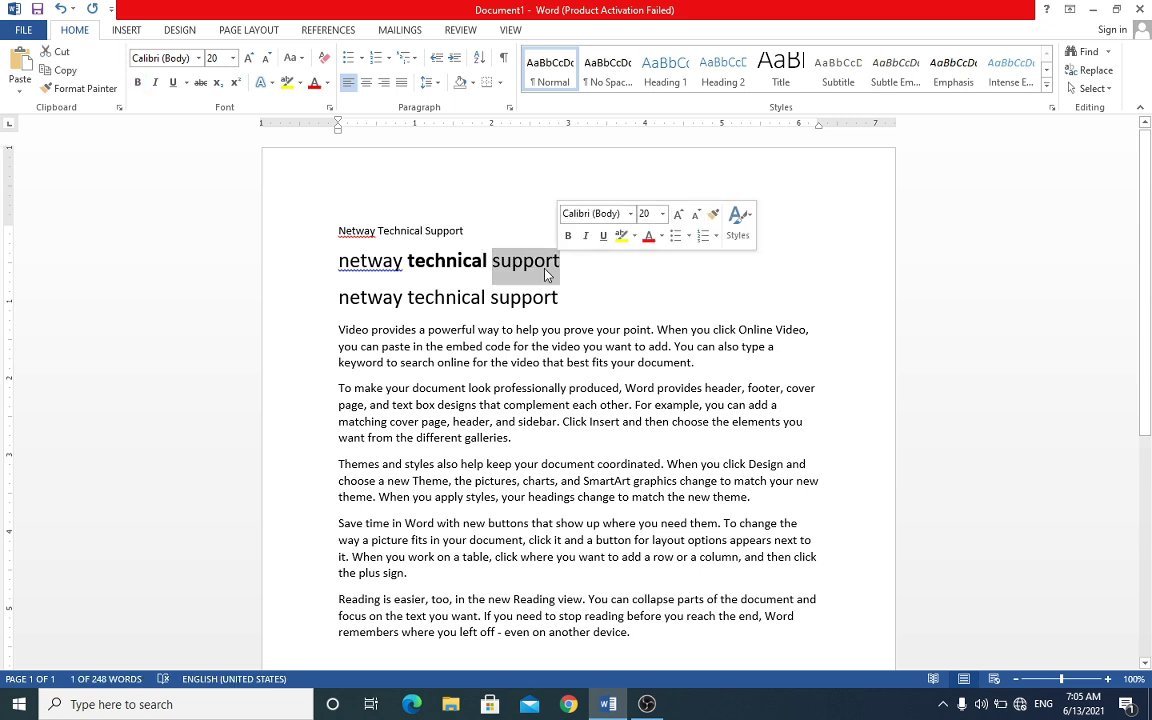
pyautogui.click(155, 83)
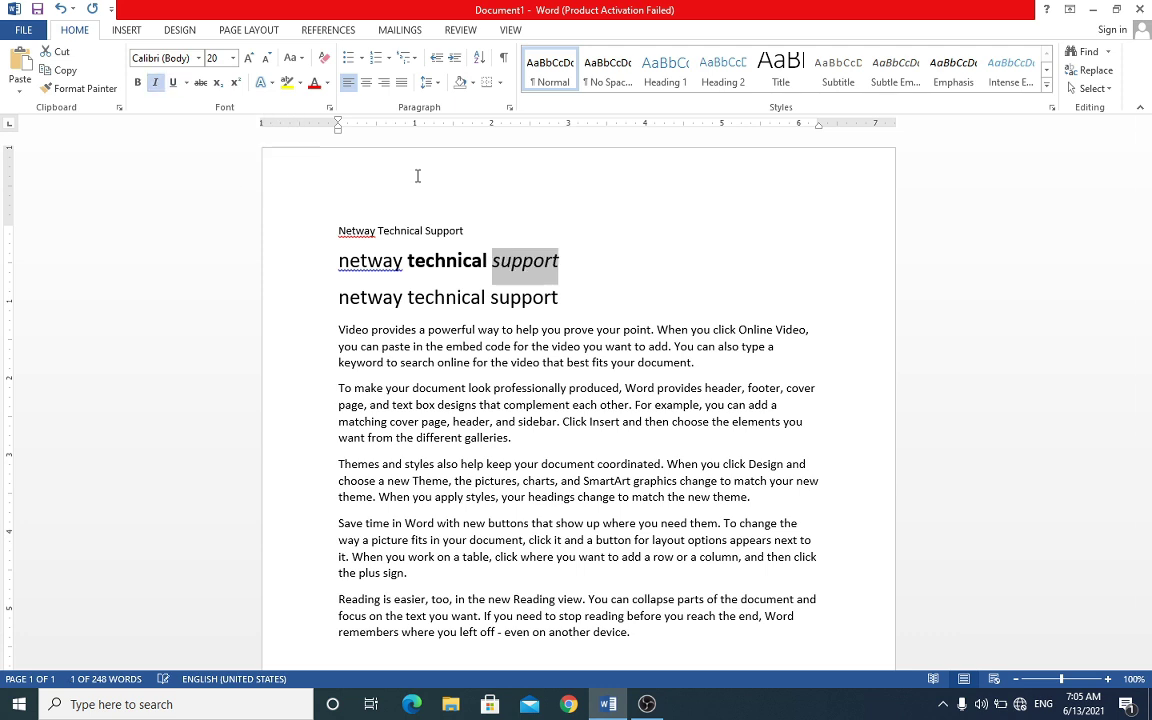
pyautogui.click(590, 271)
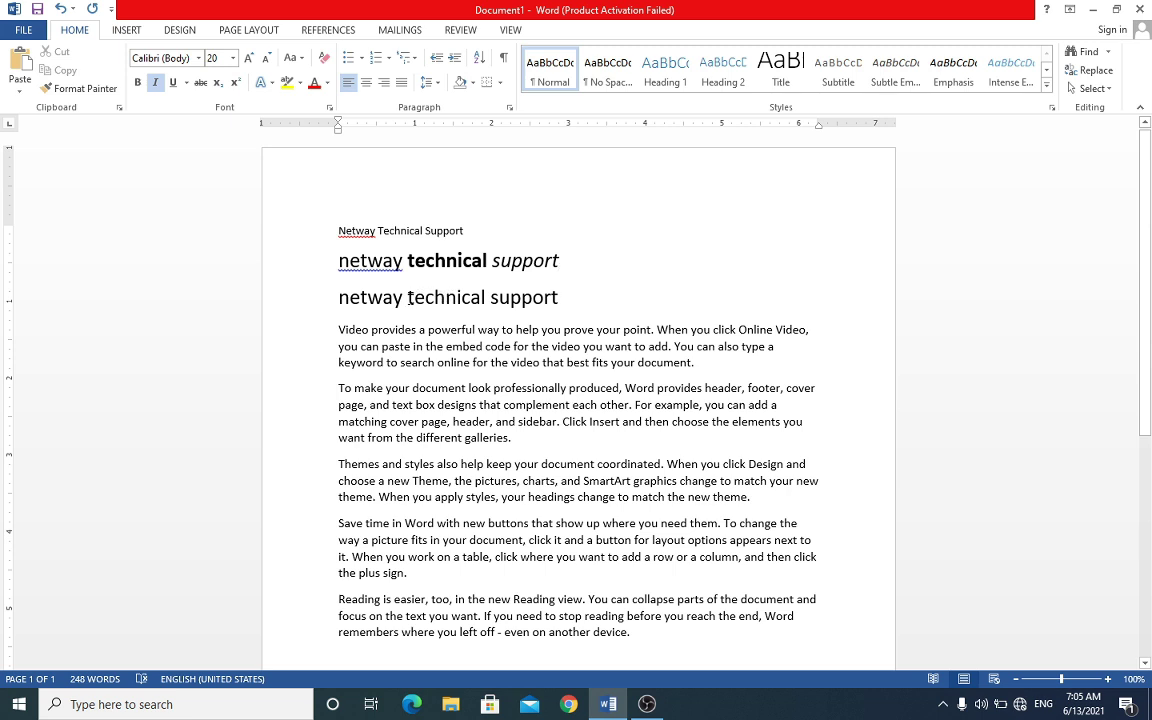
pyautogui.moveTo(407, 297); pyautogui.dragTo(486, 297)
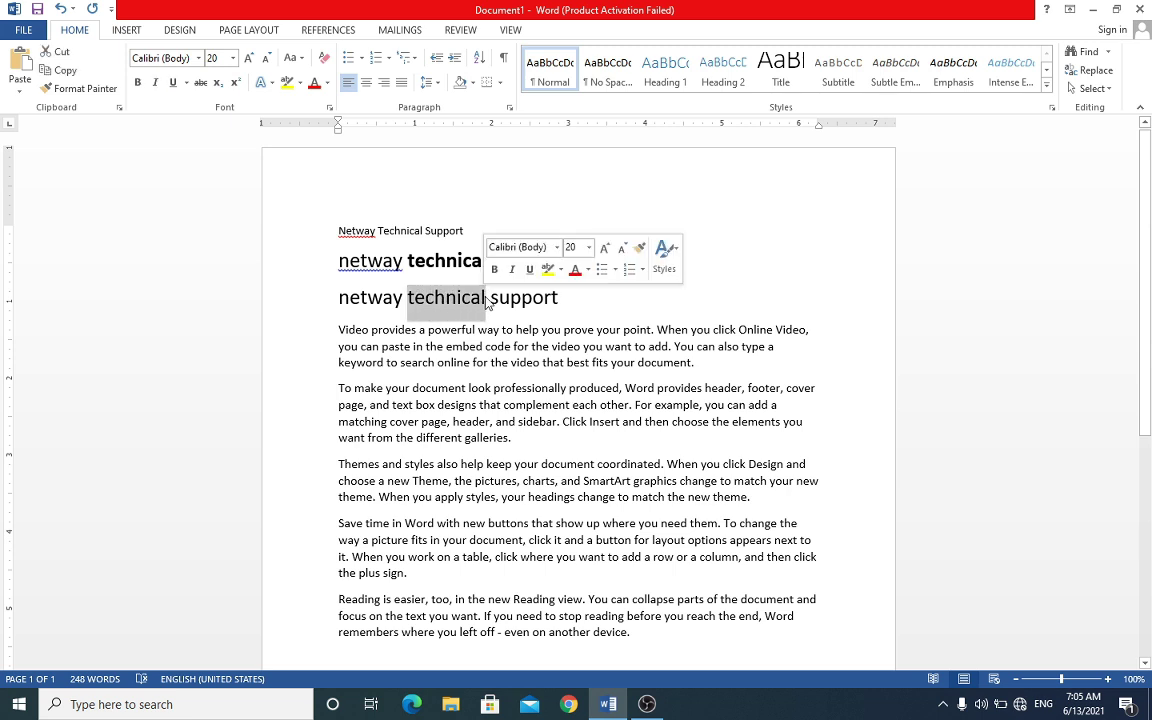
# Step: Underline 'technical' on the third line, then reselect it and show the underline style choices
pyautogui.click(174, 83)
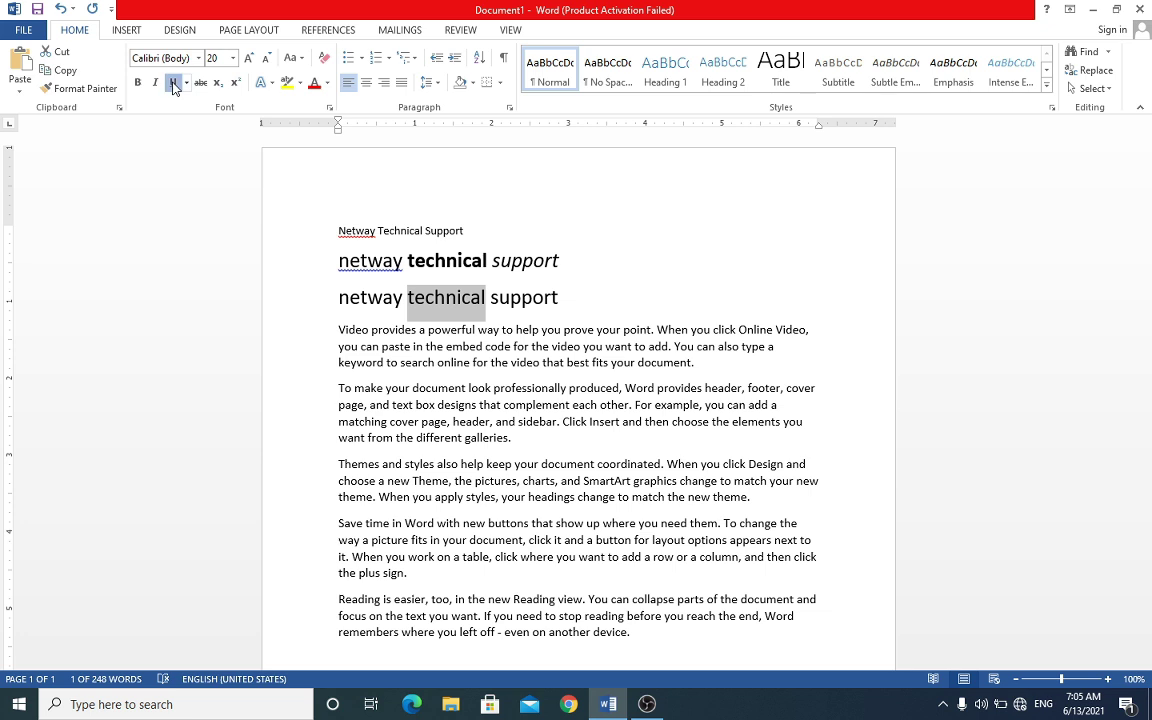
pyautogui.click(490, 298)
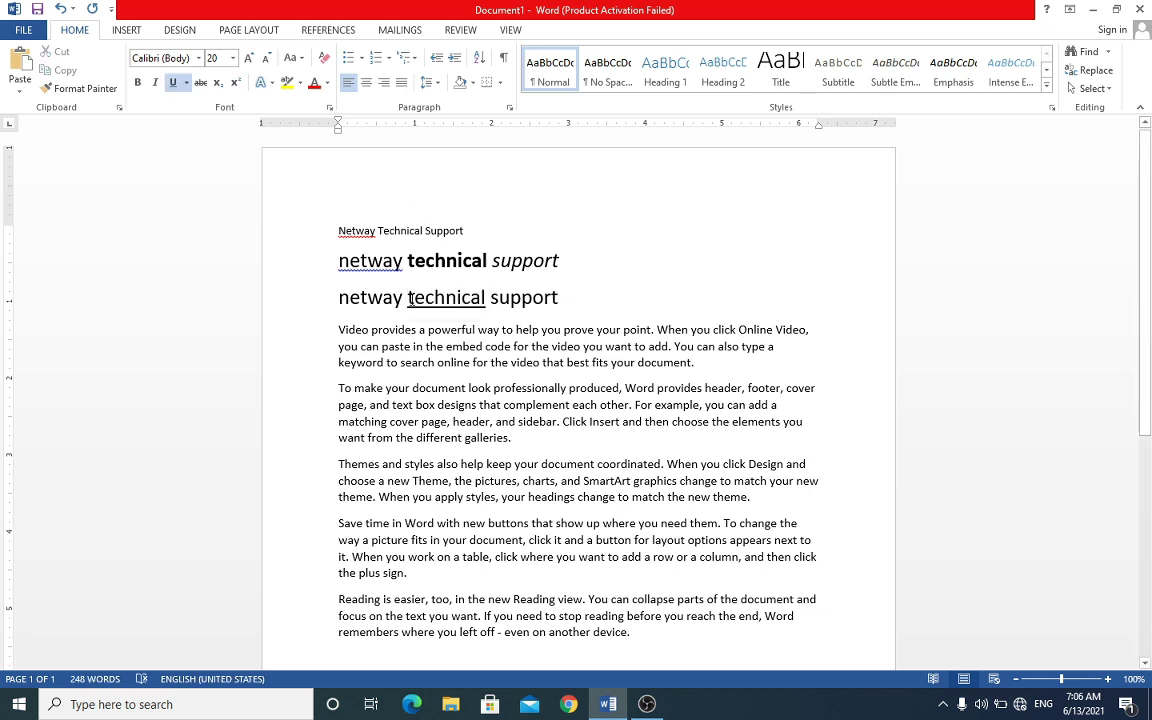
pyautogui.moveTo(407, 298); pyautogui.dragTo(488, 297)
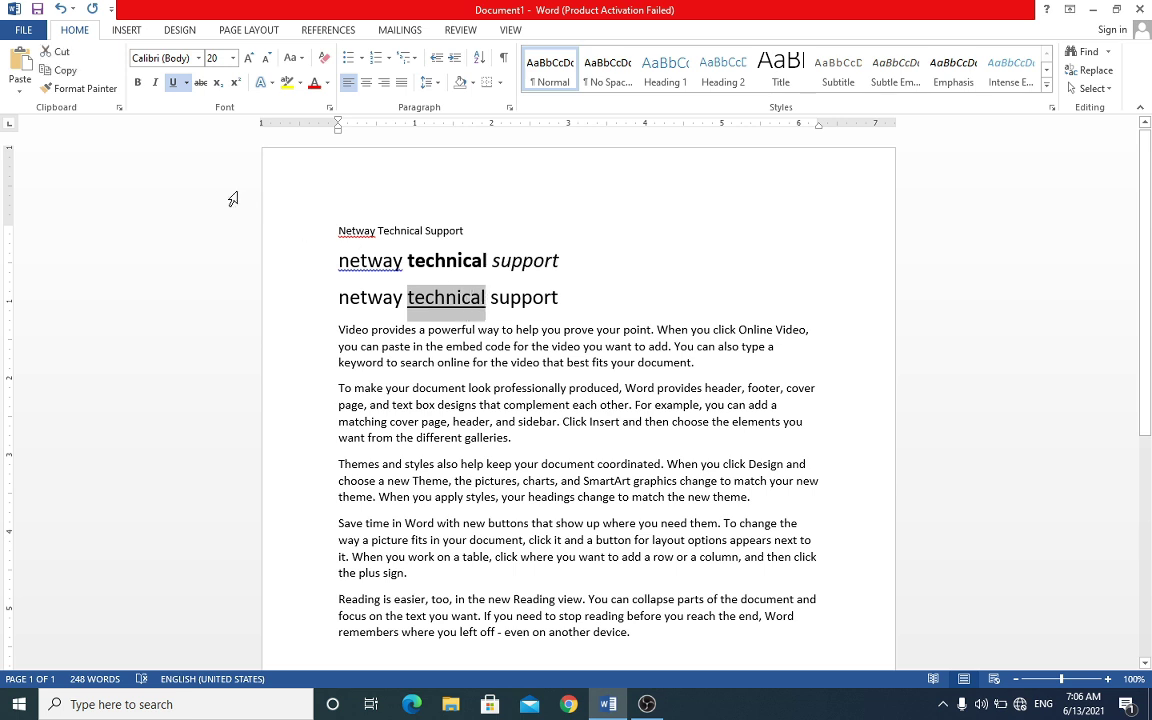
pyautogui.click(188, 84)
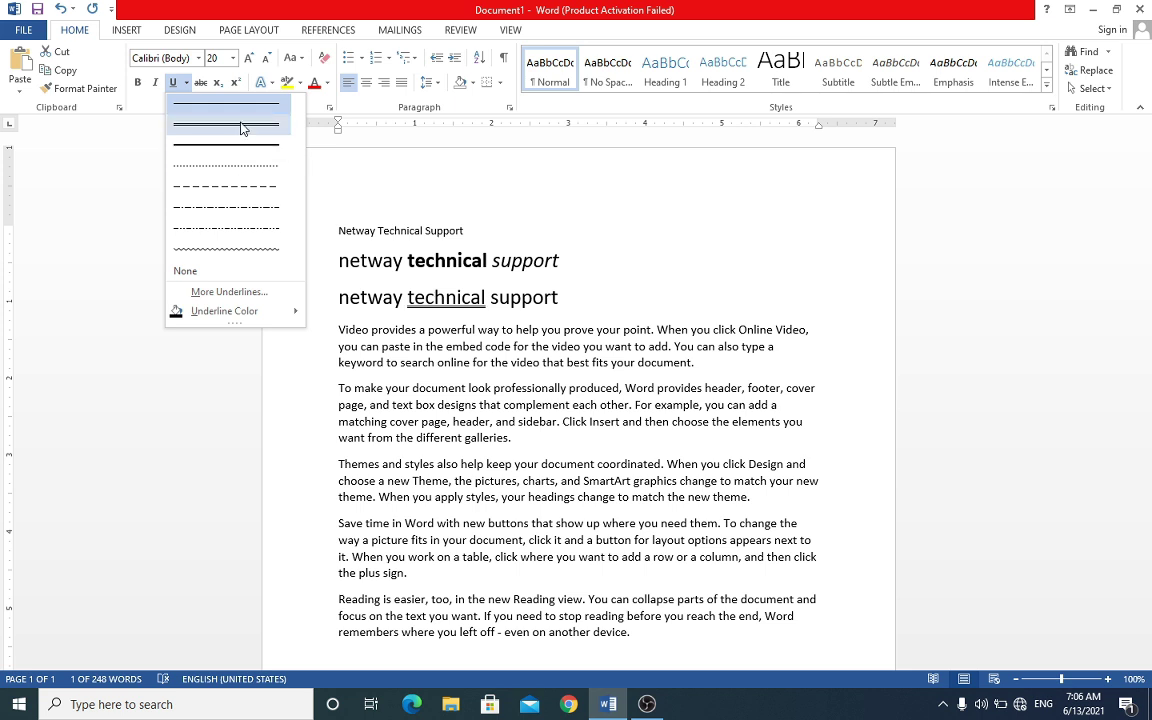
# Step: Reselect 'technical' on the third line and change its underline colour to Red
pyautogui.click(224, 128)
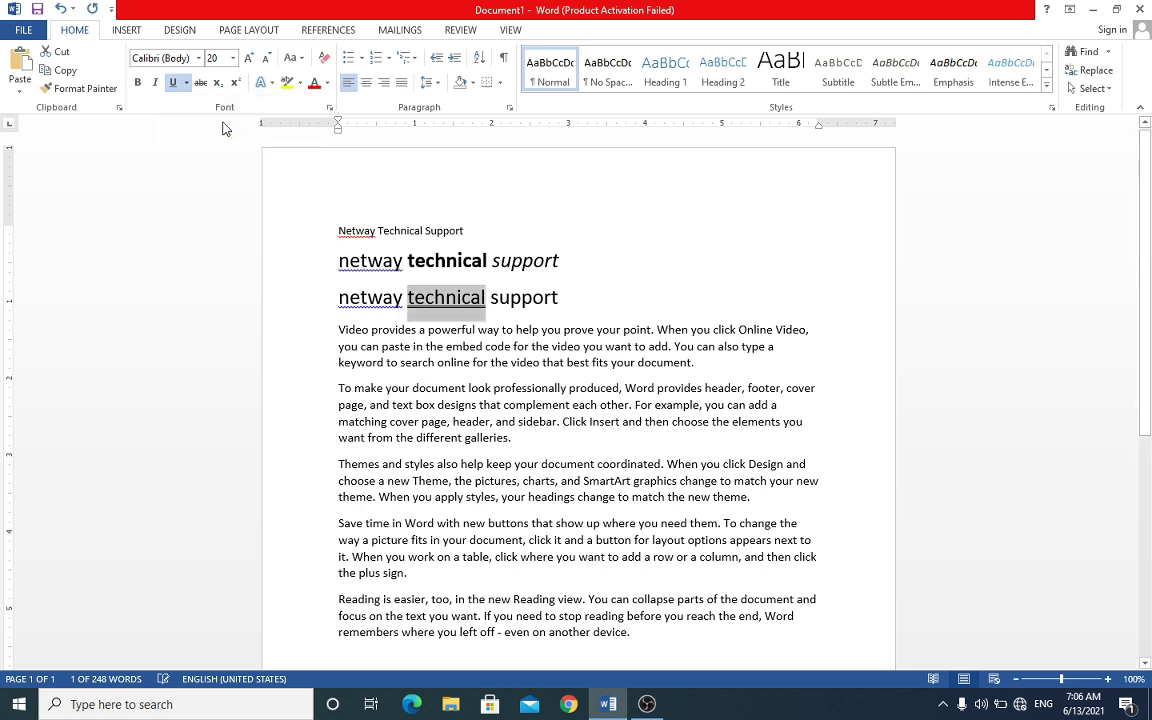
pyautogui.click(408, 297)
pyautogui.moveTo(408, 297); pyautogui.dragTo(487, 297)
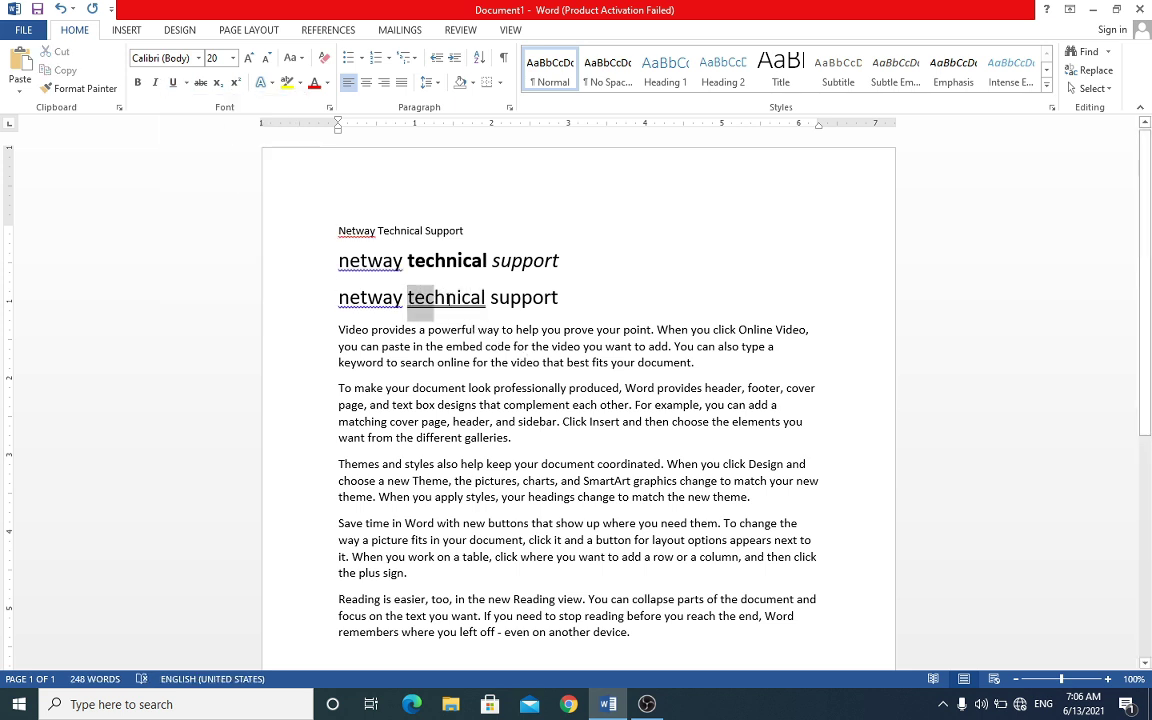
pyautogui.click(187, 83)
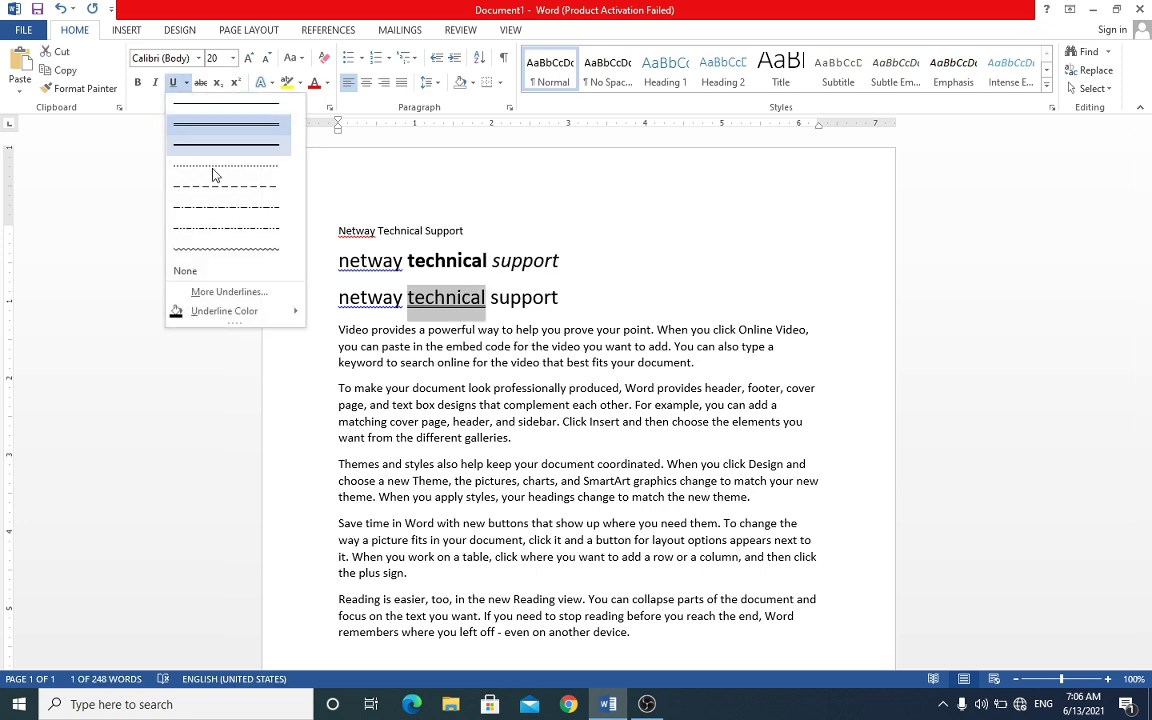
pyautogui.moveTo(235, 316)
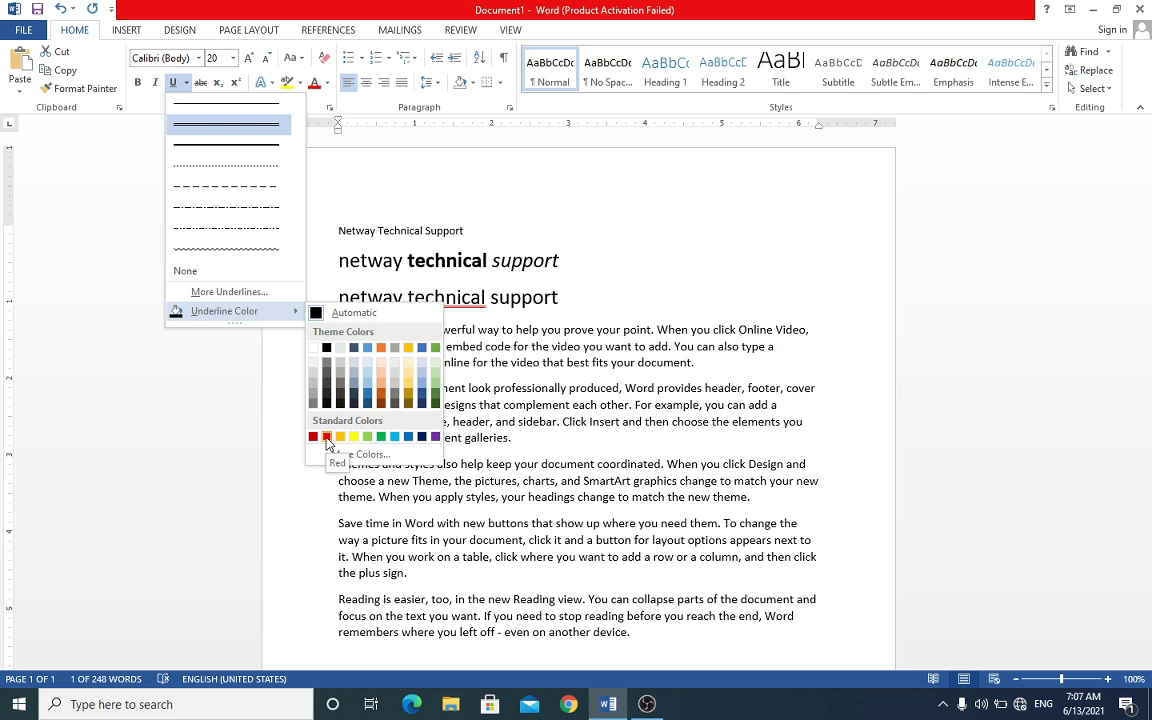
pyautogui.click(327, 438)
pyautogui.click(488, 328)
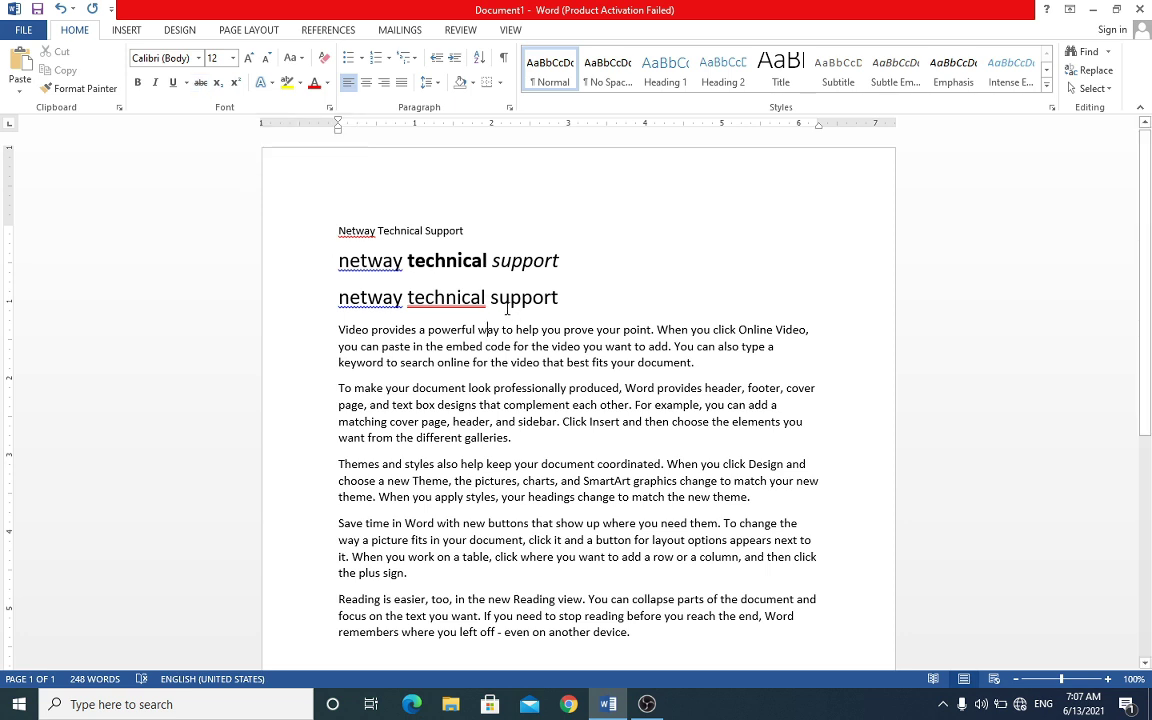
pyautogui.moveTo(491, 300); pyautogui.dragTo(559, 302)
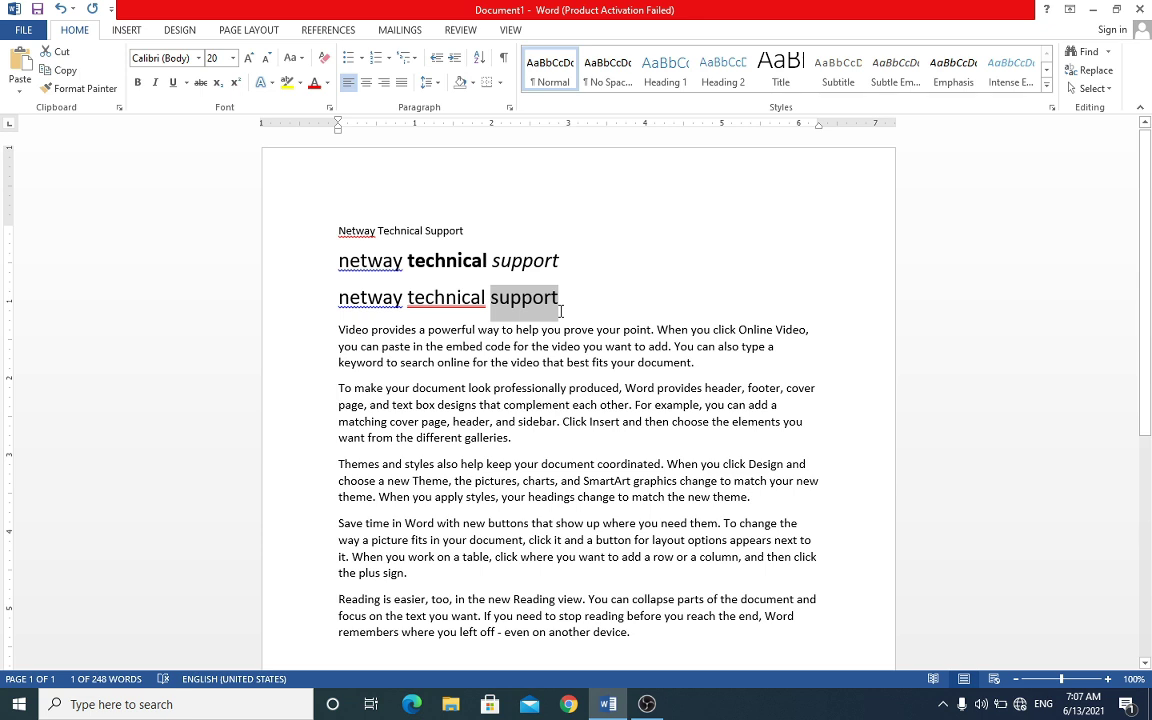
pyautogui.click(201, 84)
pyautogui.click(615, 302)
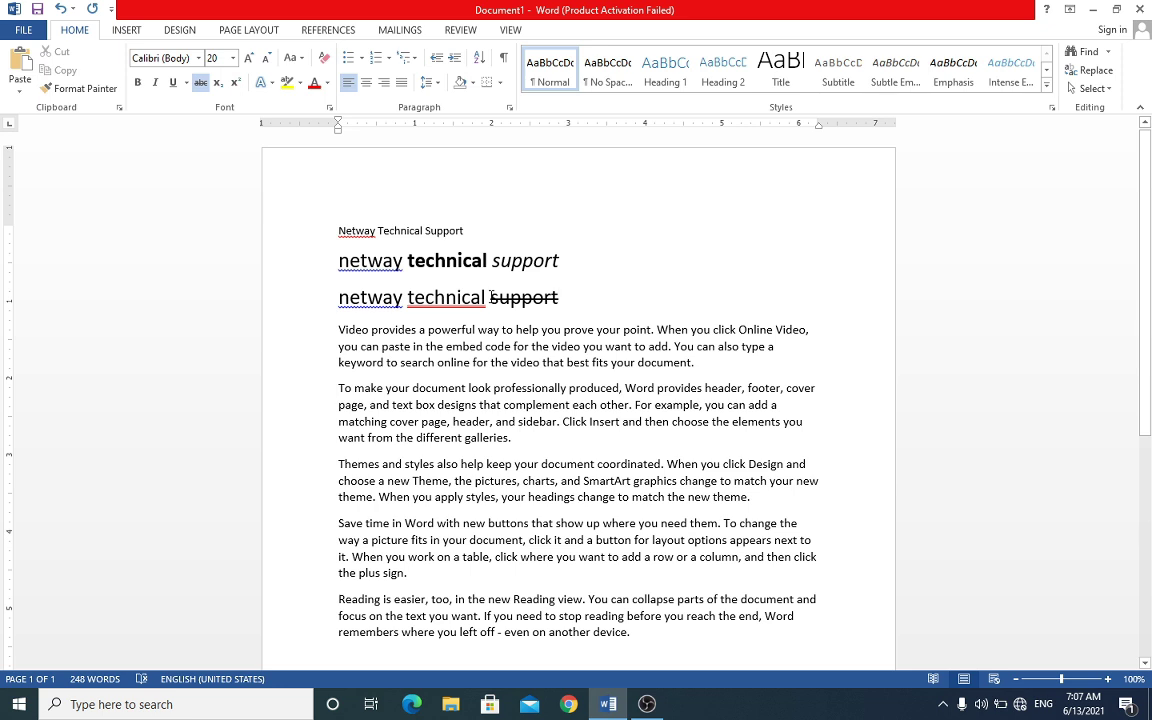
pyautogui.moveTo(491, 297); pyautogui.dragTo(561, 299)
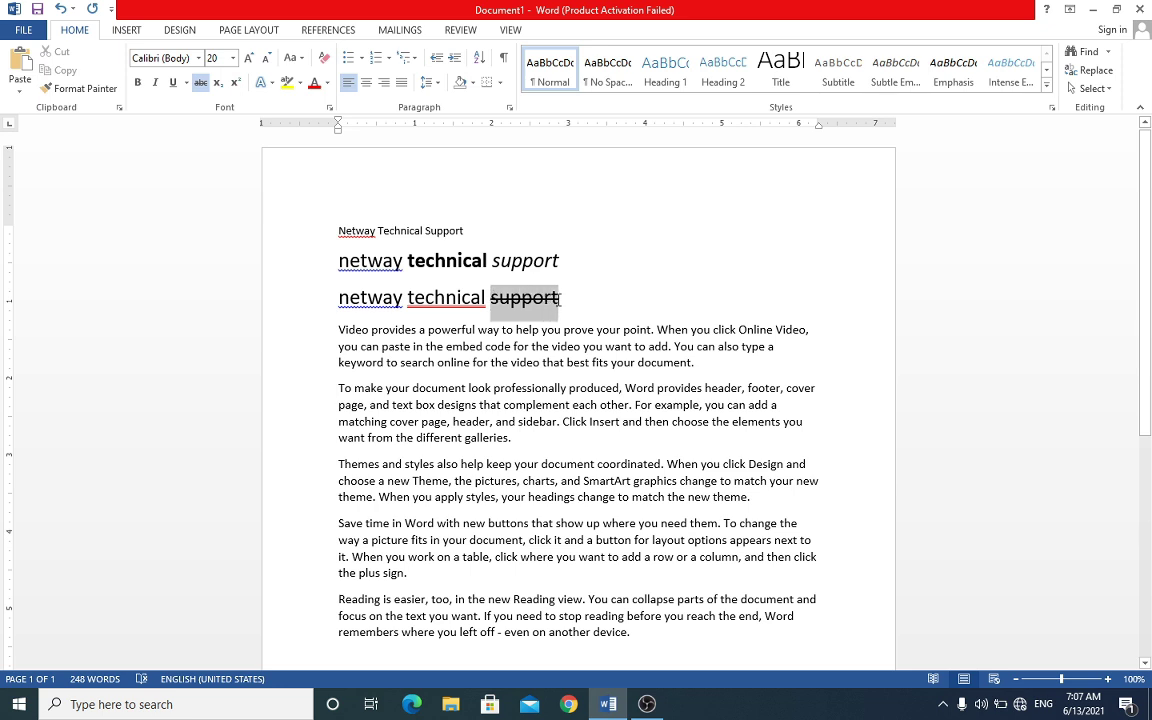
pyautogui.click(200, 82)
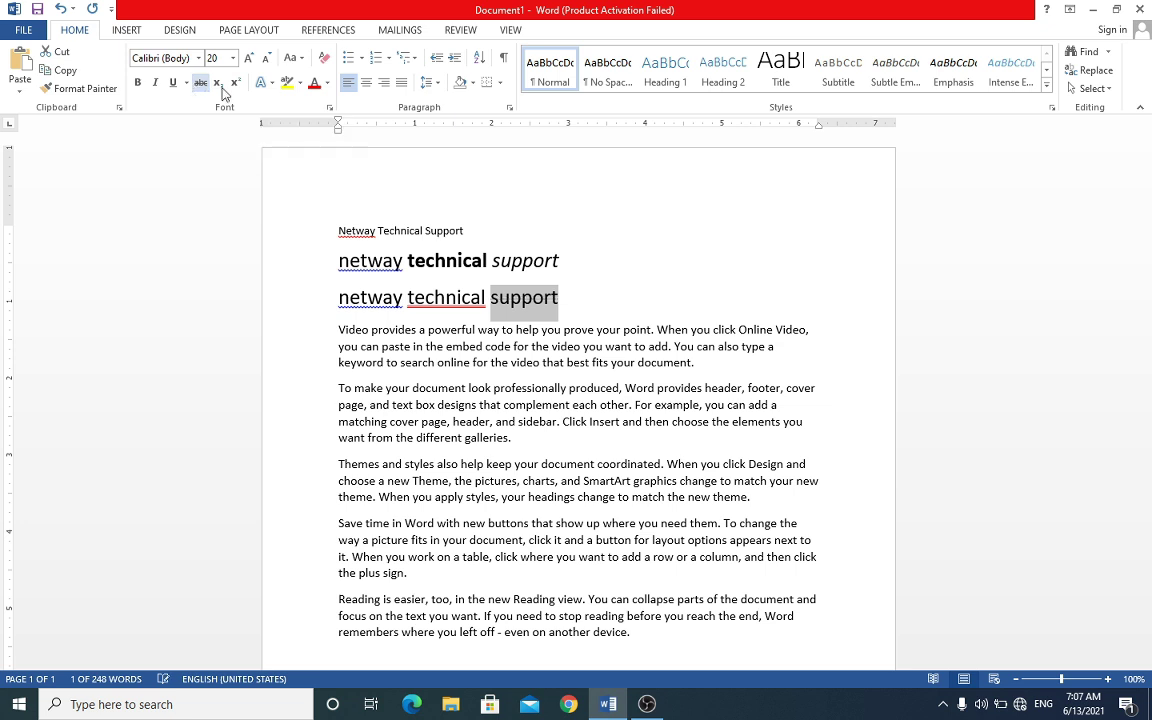
pyautogui.click(583, 296)
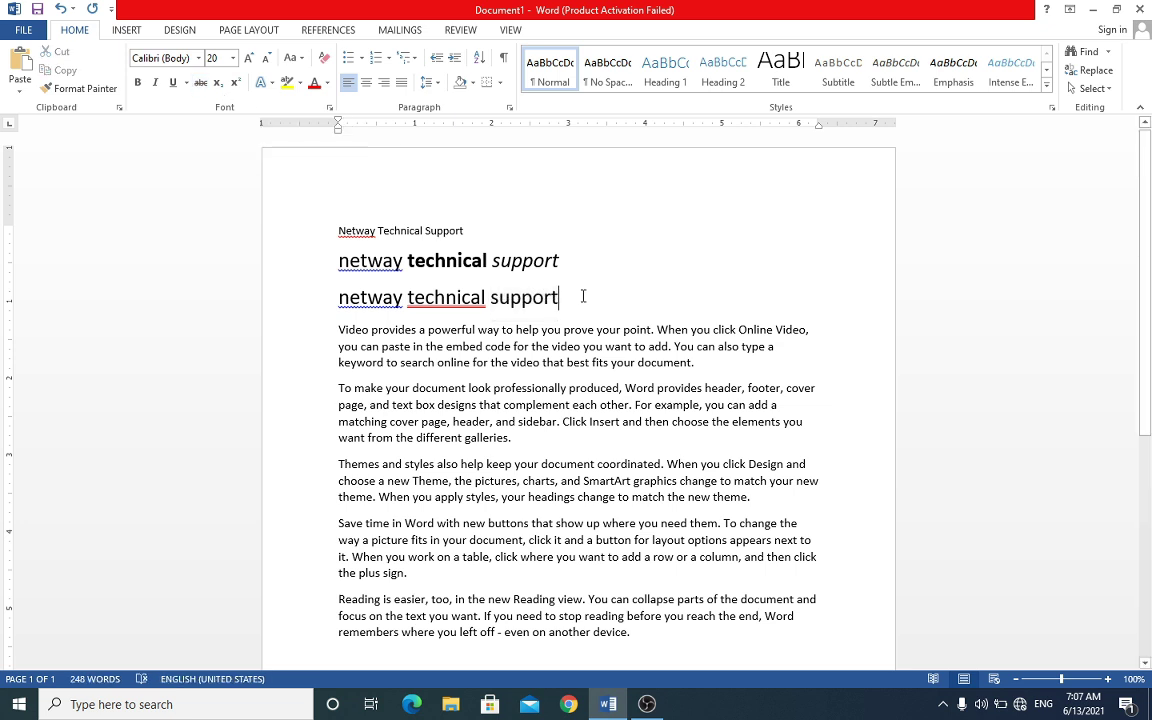
pyautogui.hotkey('ctrl', 'End')
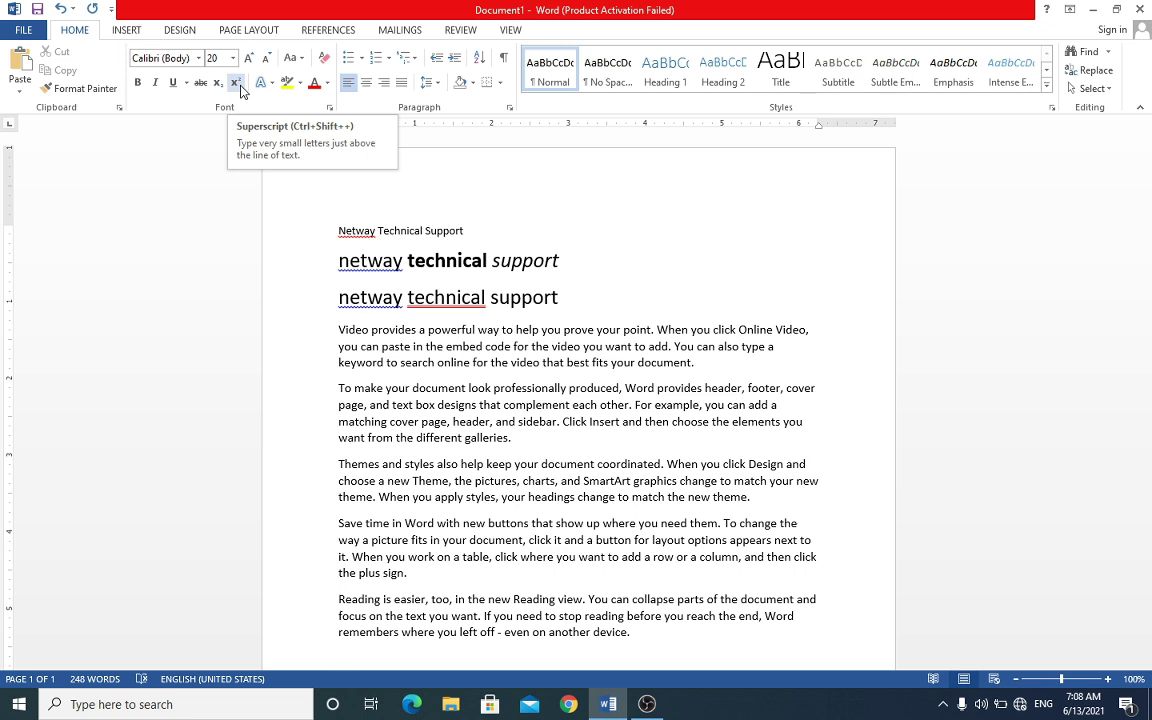
# Step: Lower the 2 in H2O to subscript so it reads H₂O
pyautogui.scroll(-1, 240, 90)
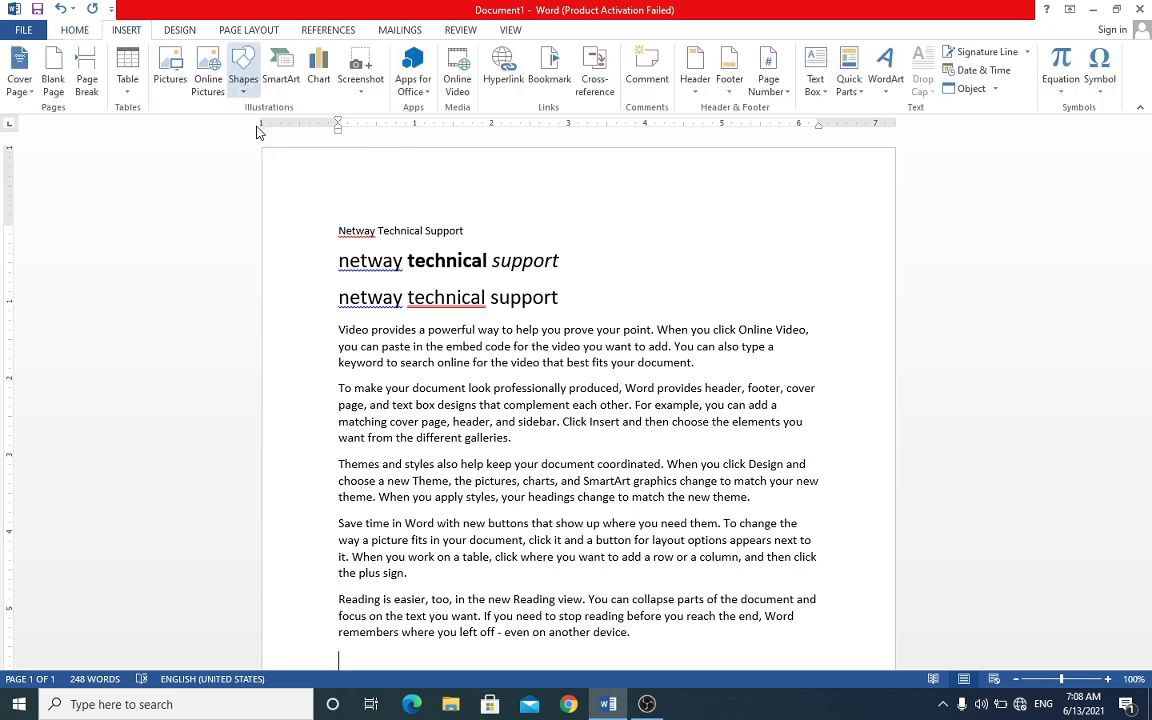
pyautogui.scroll(-2, 200, 70)
pyautogui.click(75, 32)
pyautogui.write('H2O')
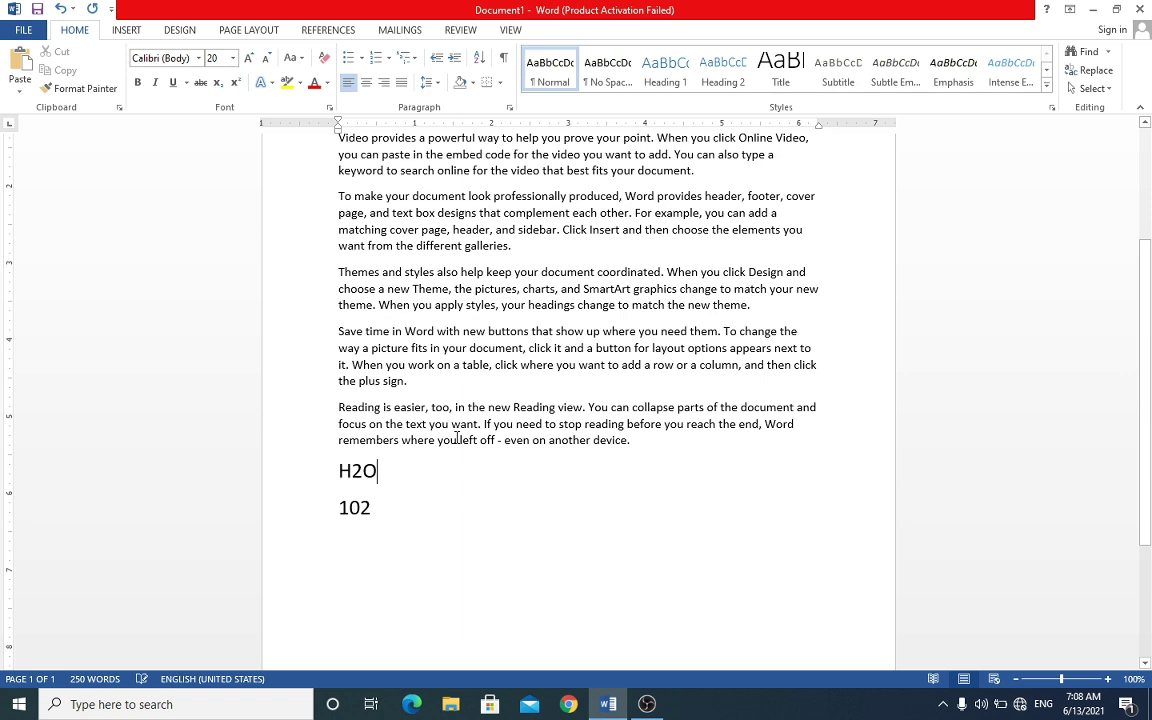
pyautogui.press('Left')
pyautogui.press('Left')
pyautogui.moveTo(349, 470); pyautogui.dragTo(362, 472)
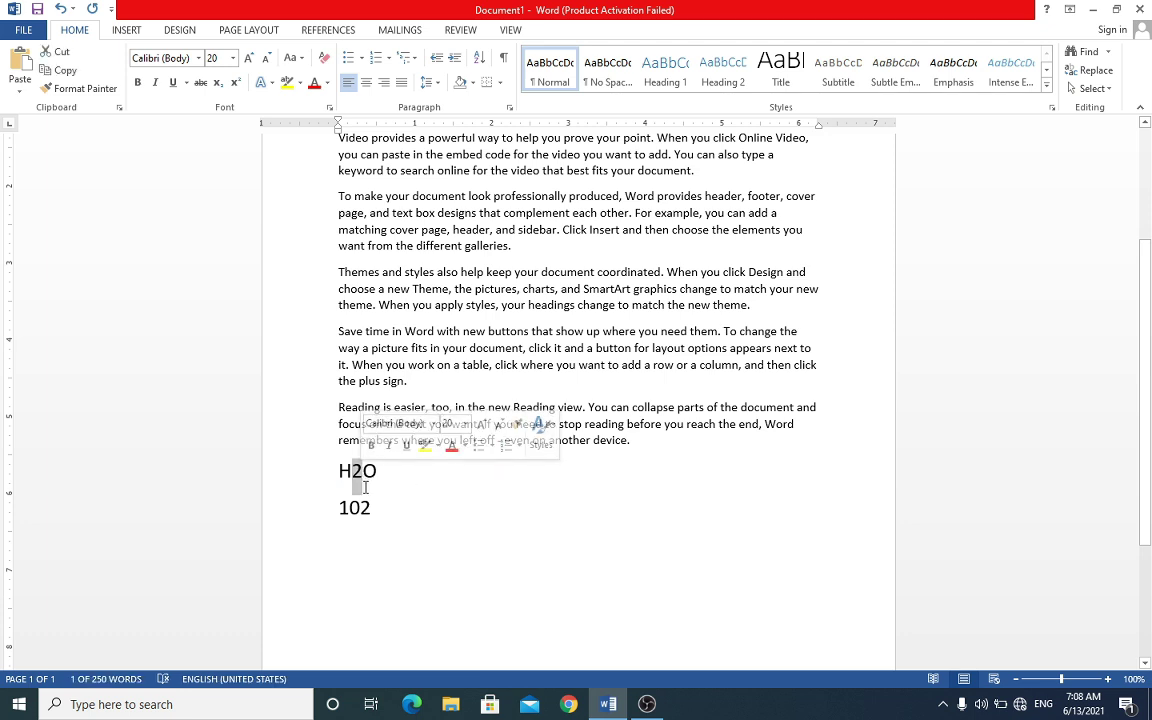
pyautogui.click(217, 82)
pyautogui.click(390, 468)
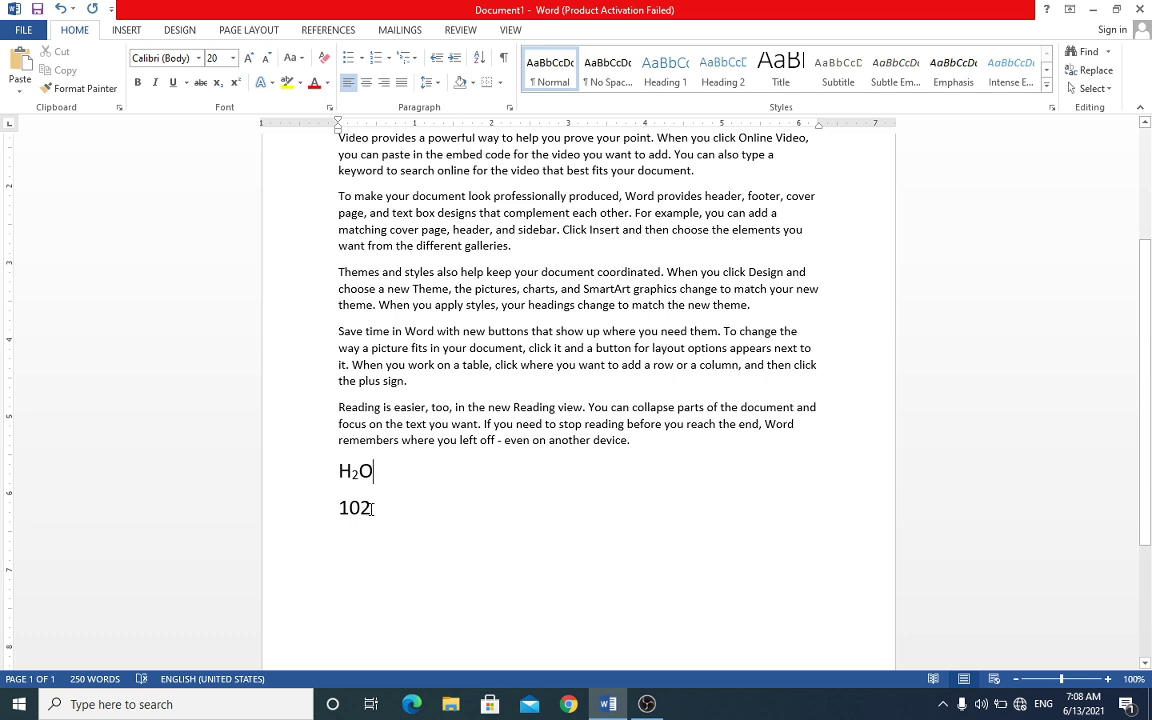
# Step: Raise the 2 in 102 to superscript so it reads 10²
pyautogui.moveTo(371, 509); pyautogui.dragTo(362, 510)
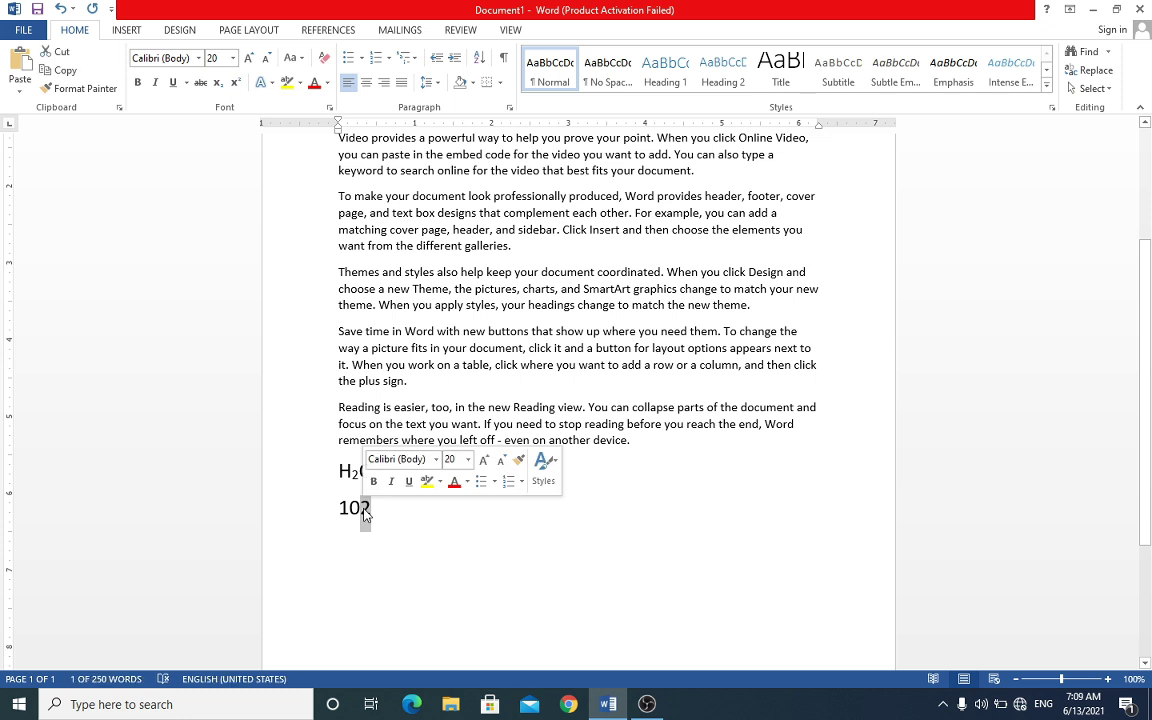
pyautogui.click(236, 84)
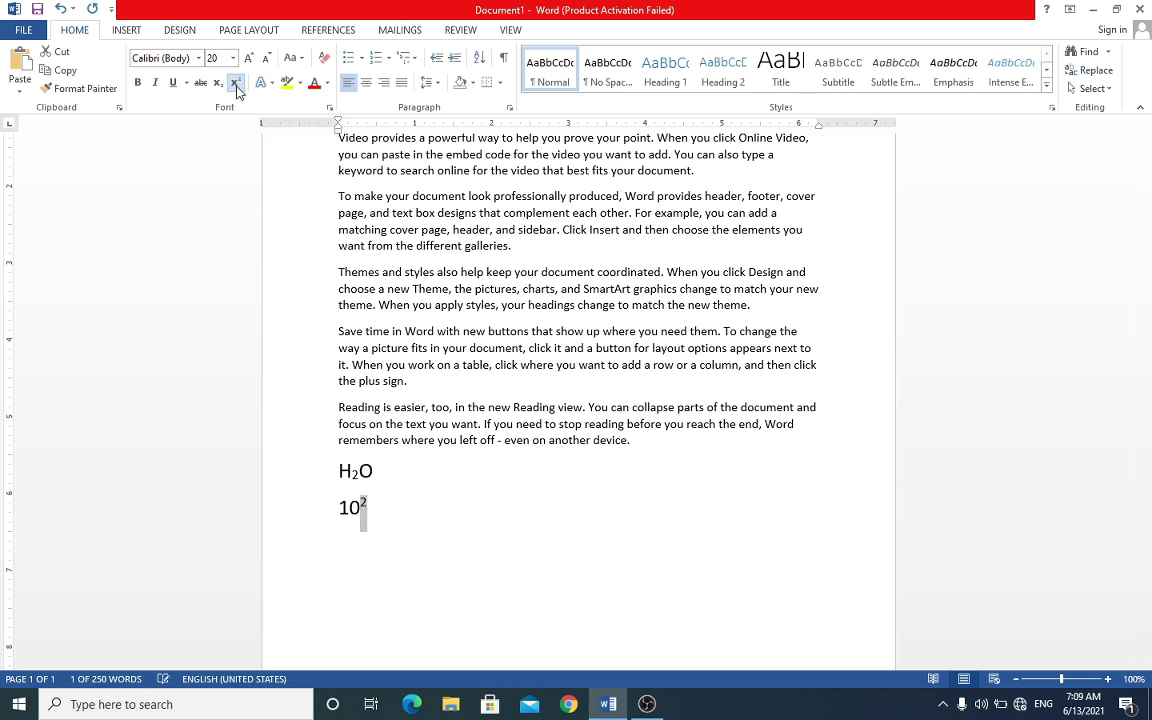
pyautogui.click(407, 509)
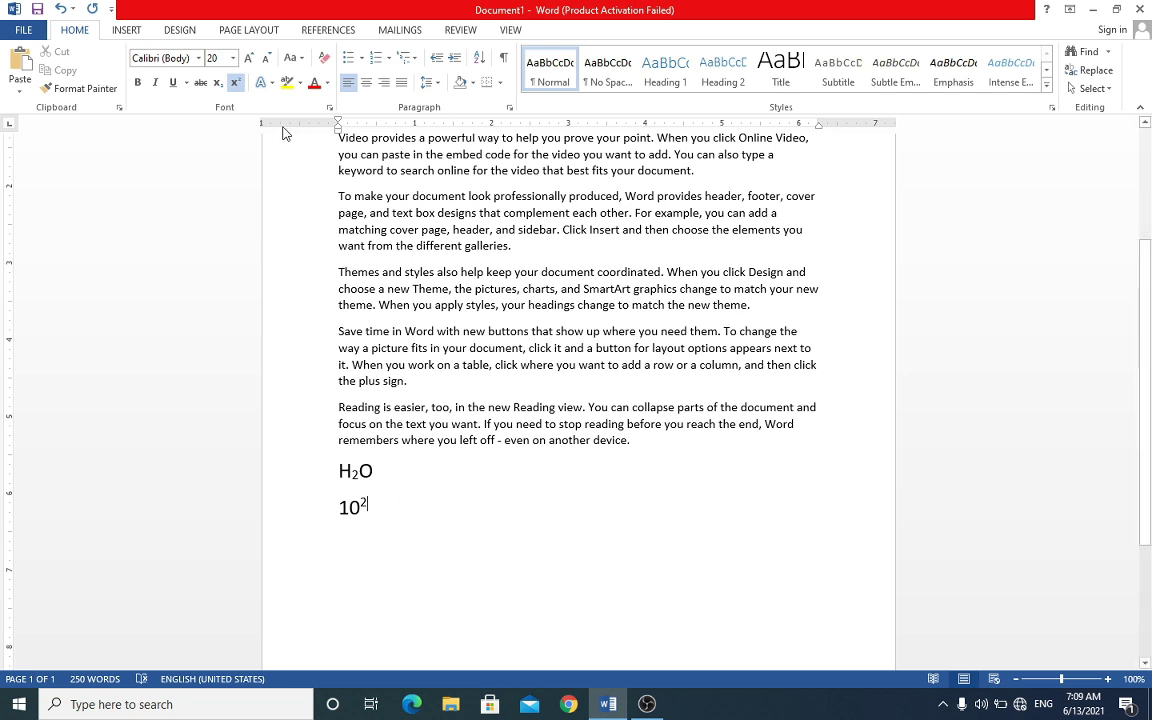
pyautogui.click(266, 88)
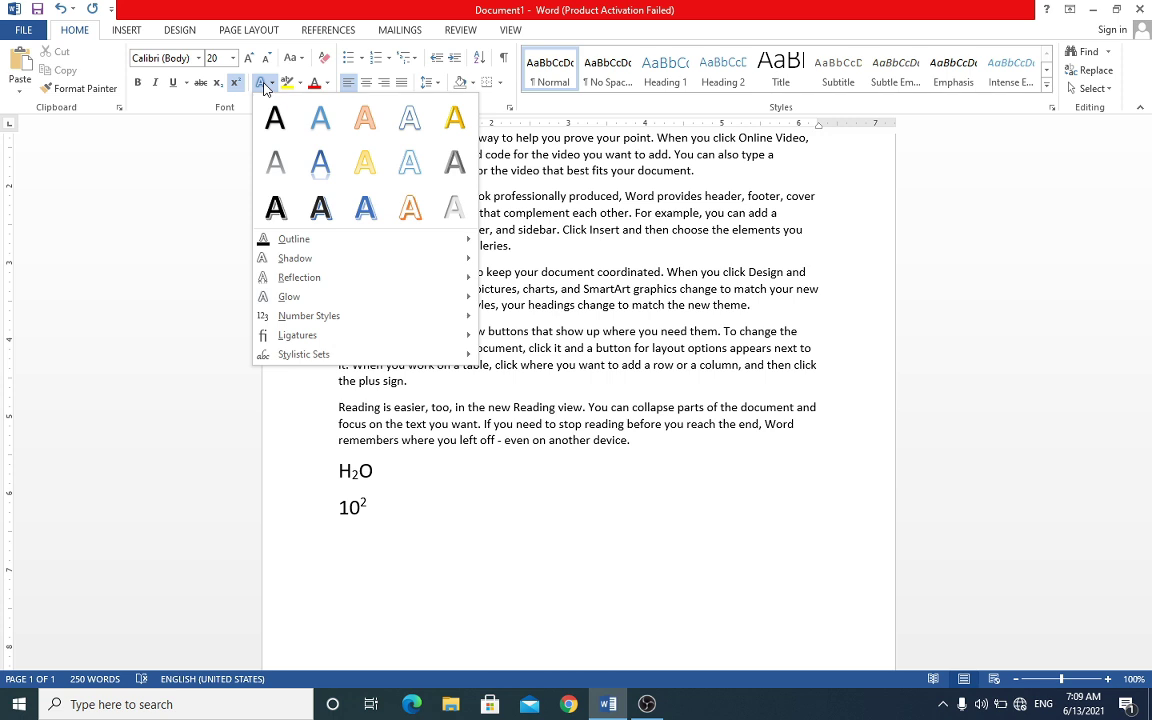
pyautogui.click(266, 88)
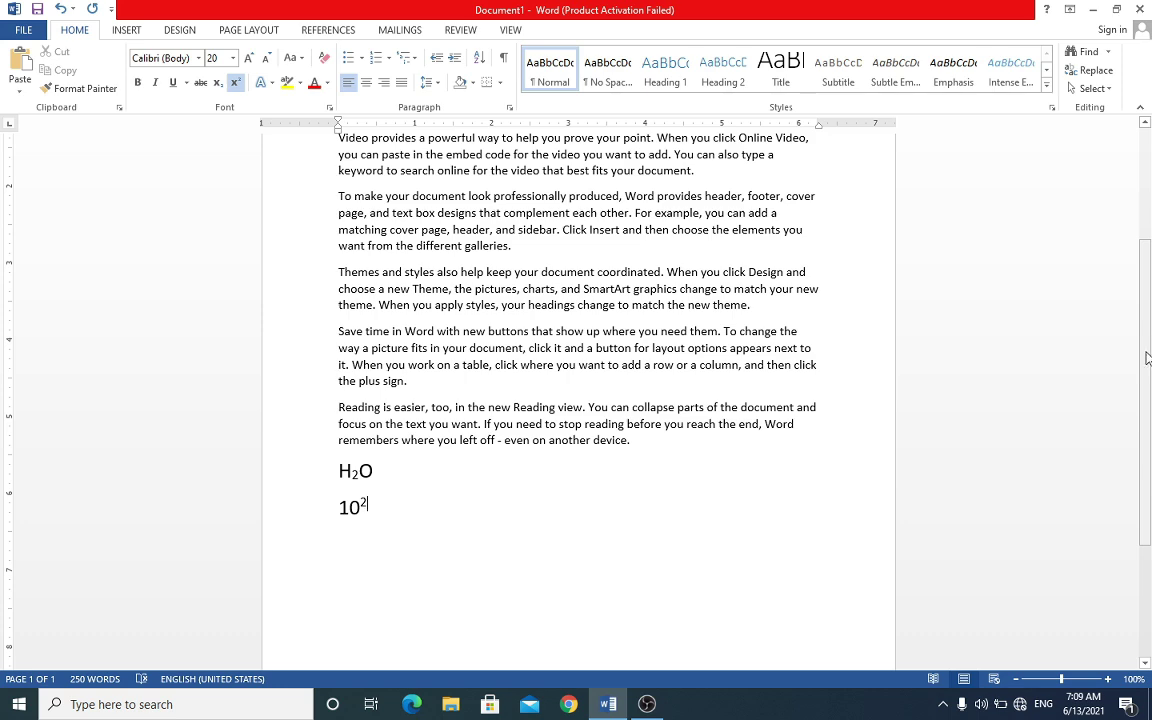
pyautogui.moveTo(1147, 357); pyautogui.dragTo(960, 248)
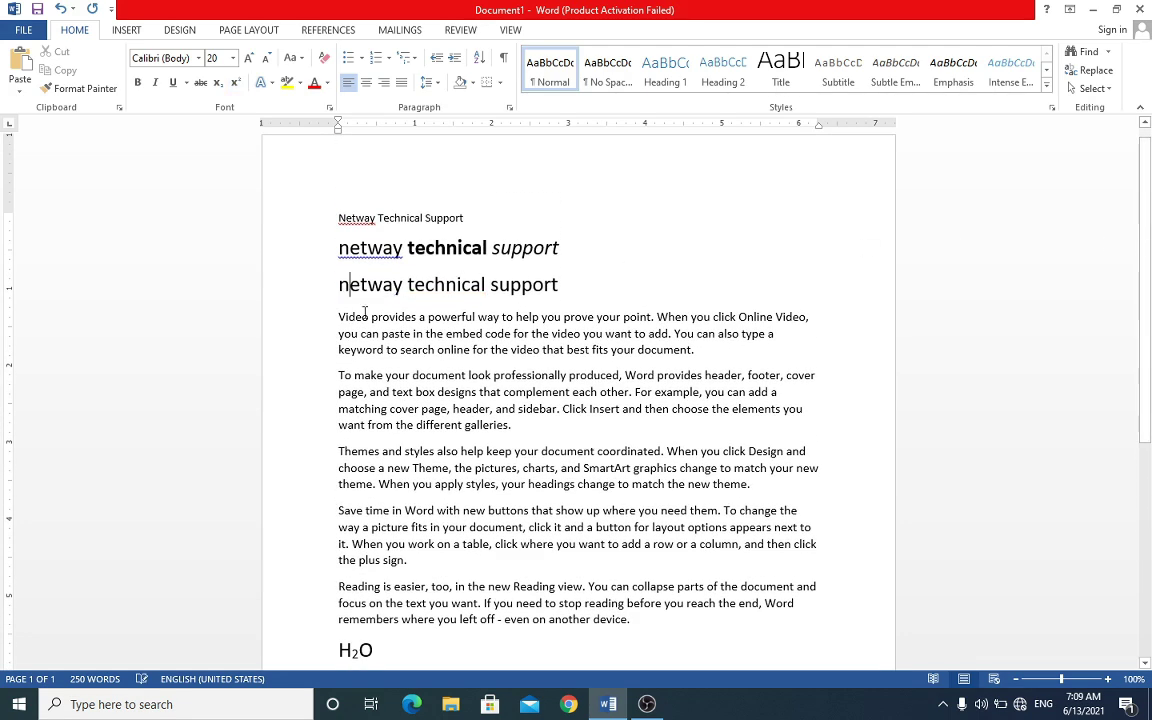
pyautogui.moveTo(337, 284); pyautogui.dragTo(568, 285)
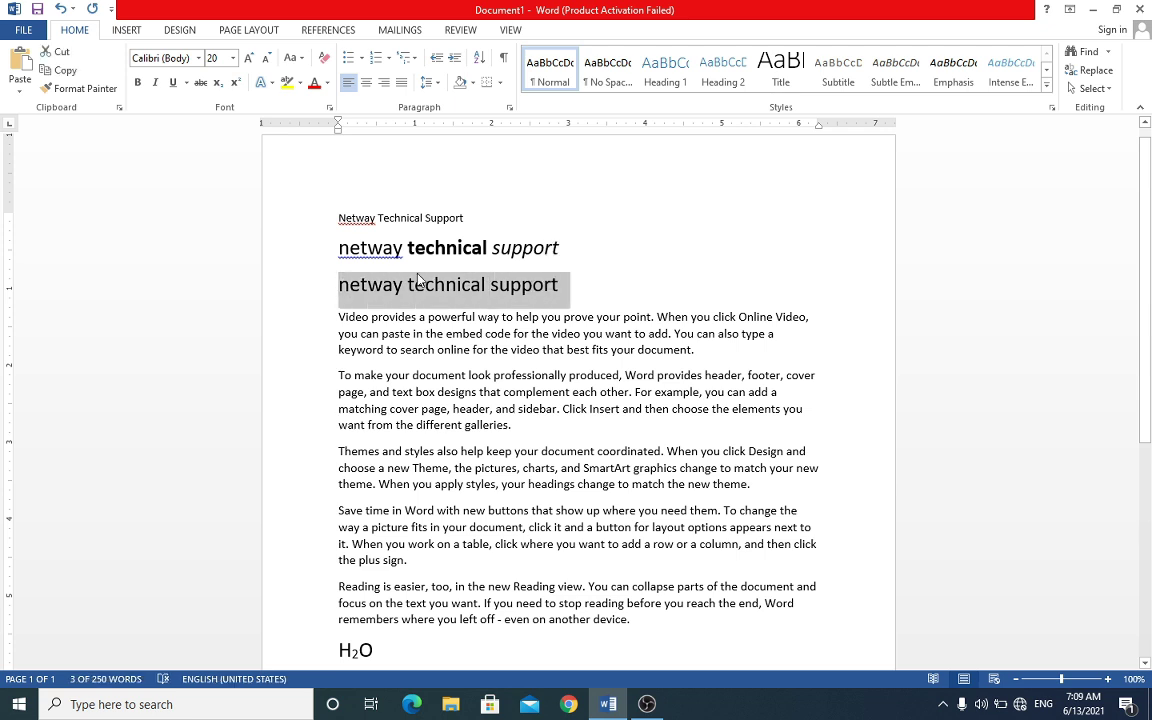
pyautogui.click(272, 82)
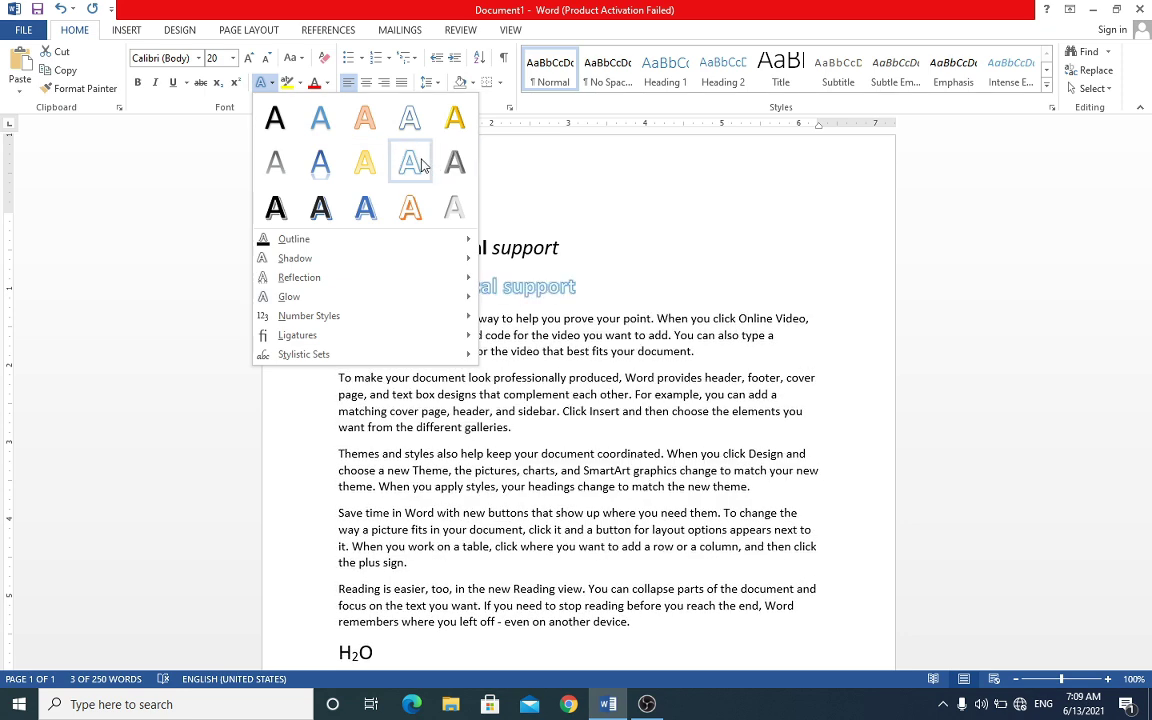
pyautogui.click(368, 208)
pyautogui.click(597, 291)
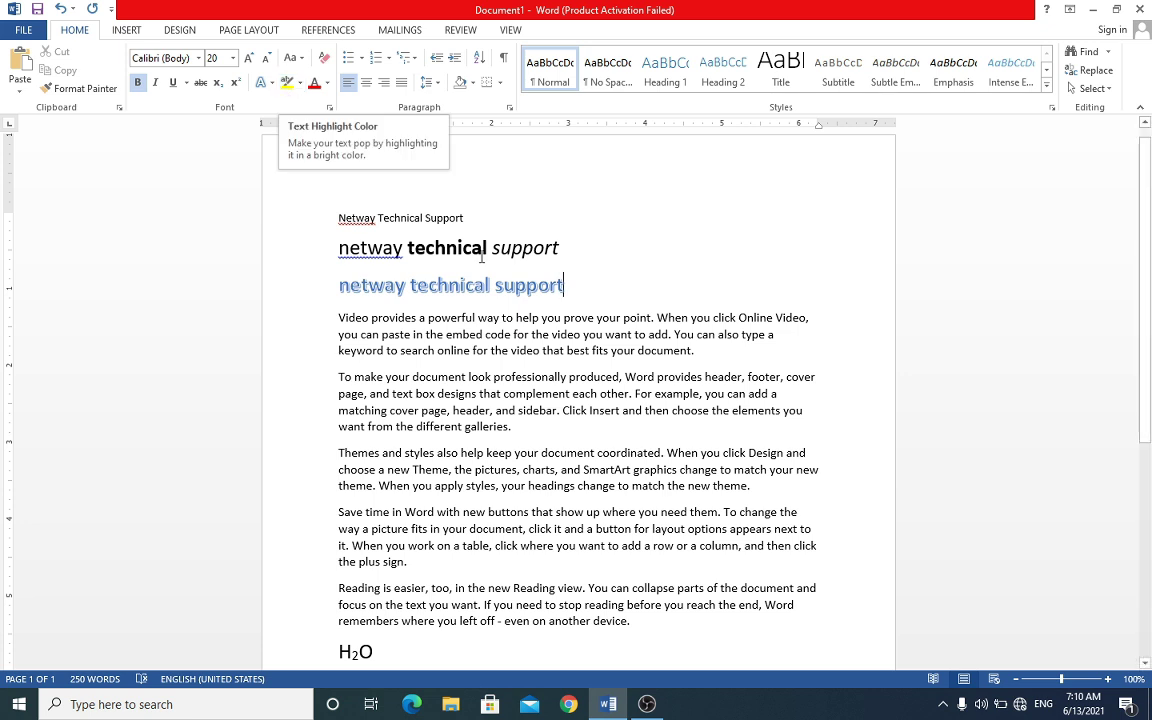
pyautogui.hotkey('ctrl', 'z')
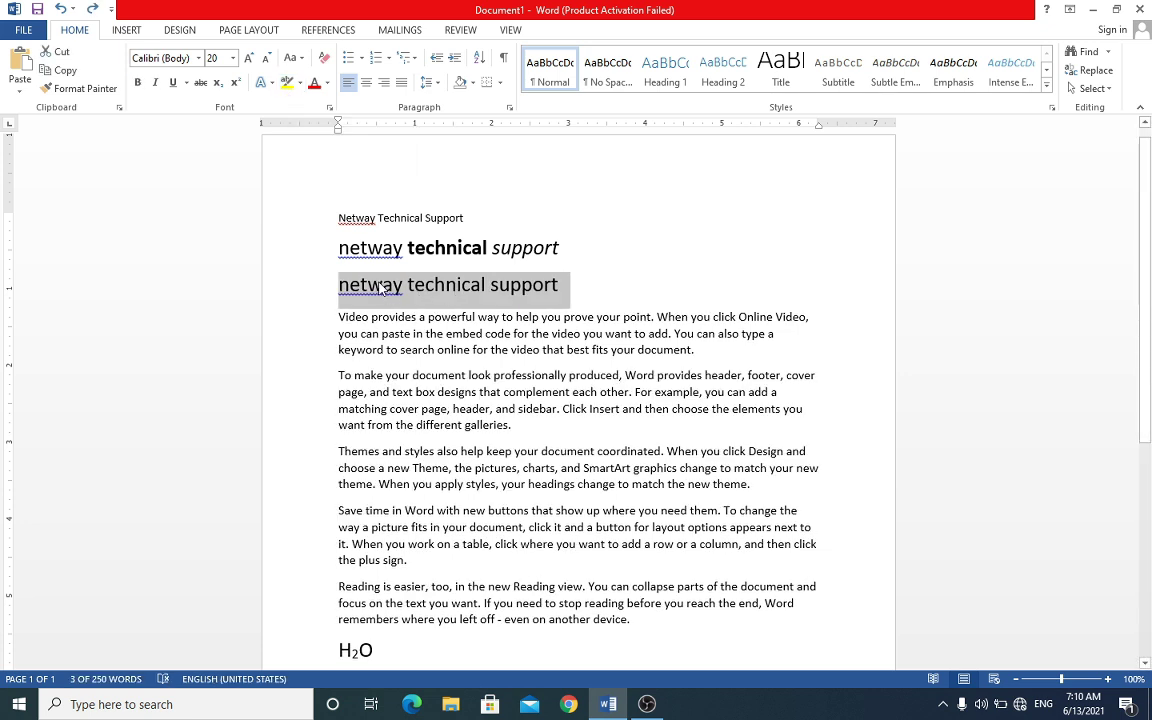
# Step: Stop Word flagging 'netway' in the third heading as a misspelling
pyautogui.doubleClick(383, 288)
pyautogui.rightClick(381, 289)
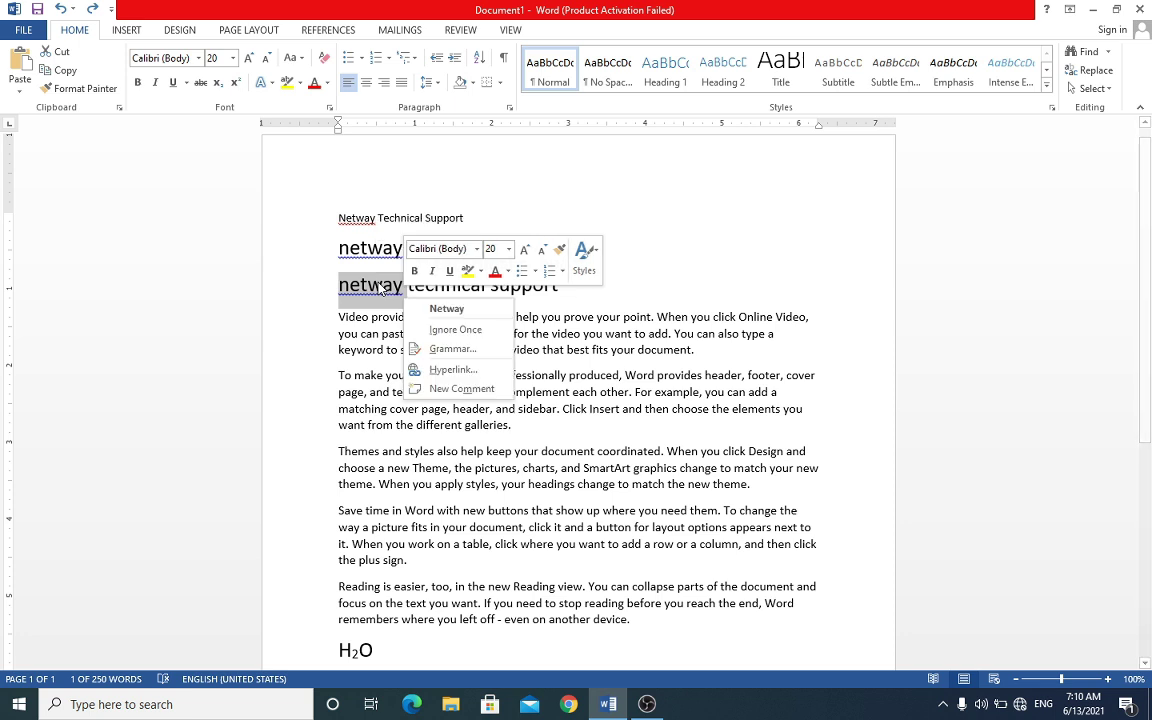
pyautogui.click(428, 328)
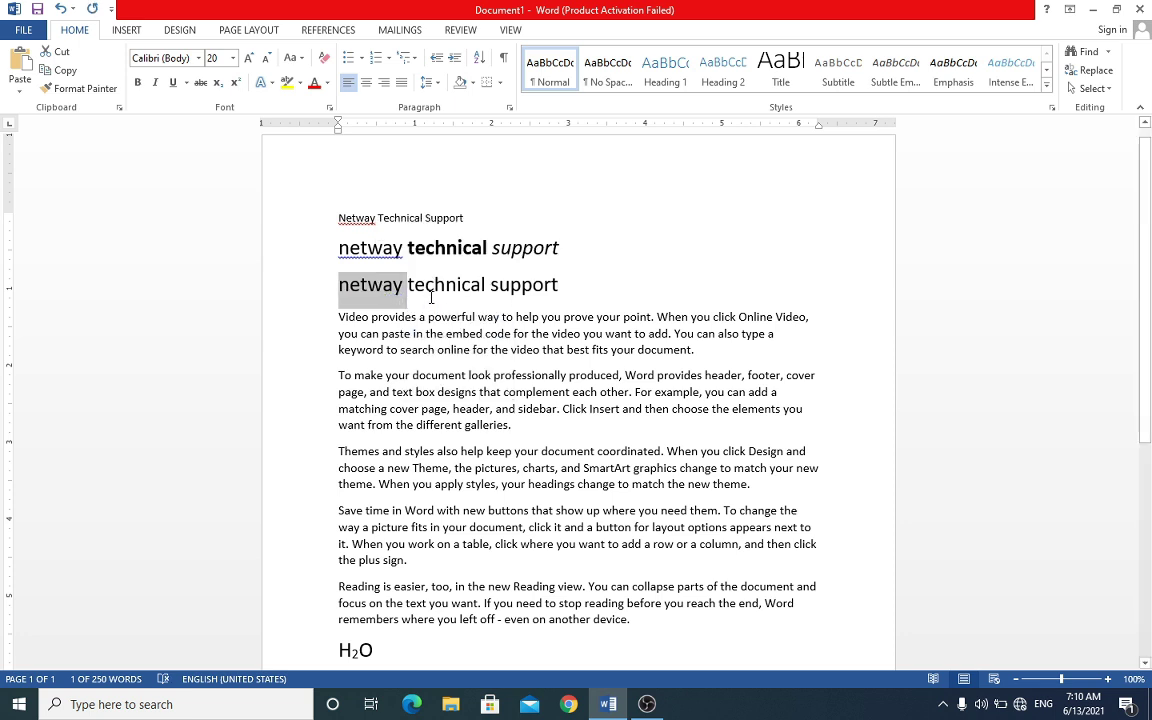
# Step: Give 'technical' in the third heading a Bright Green highlight, leaving 'support' plain
pyautogui.doubleClick(431, 292)
pyautogui.doubleClick(512, 288)
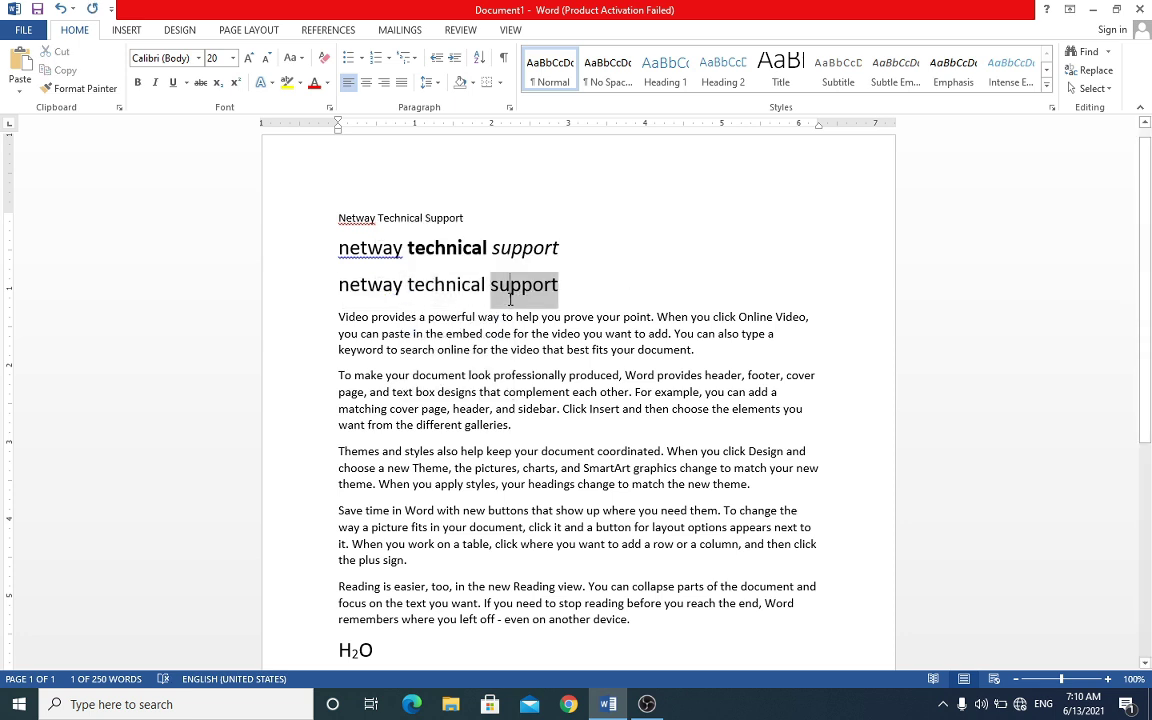
pyautogui.click(544, 285)
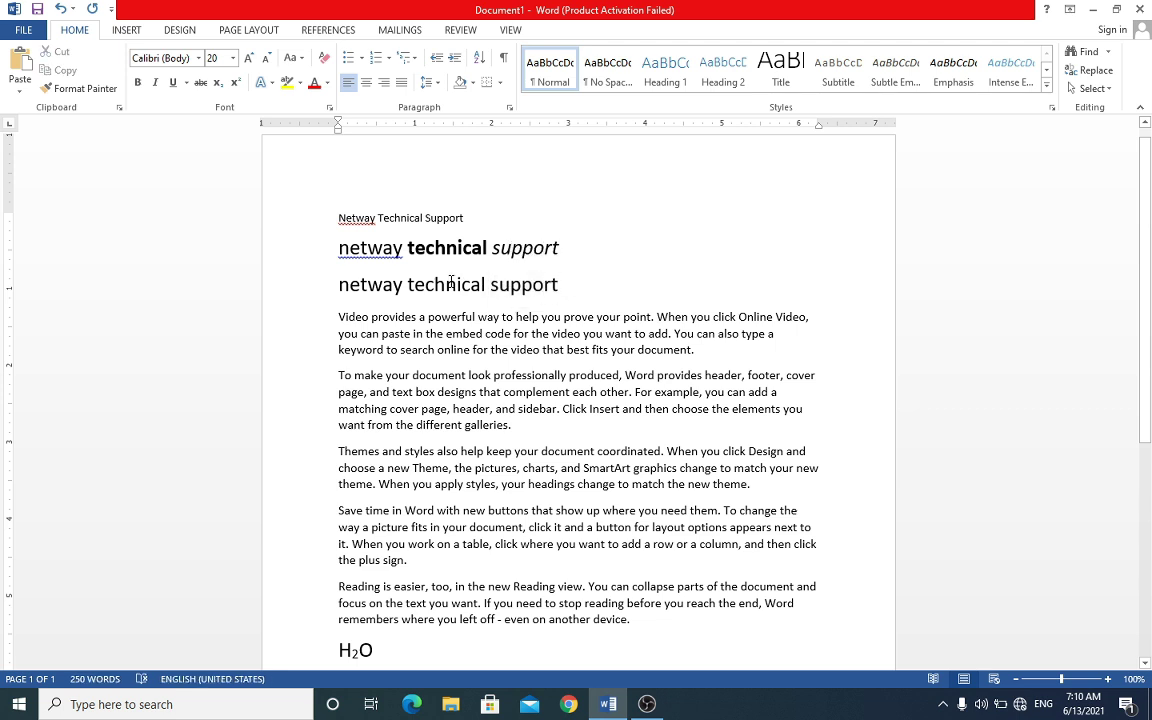
pyautogui.doubleClick(446, 285)
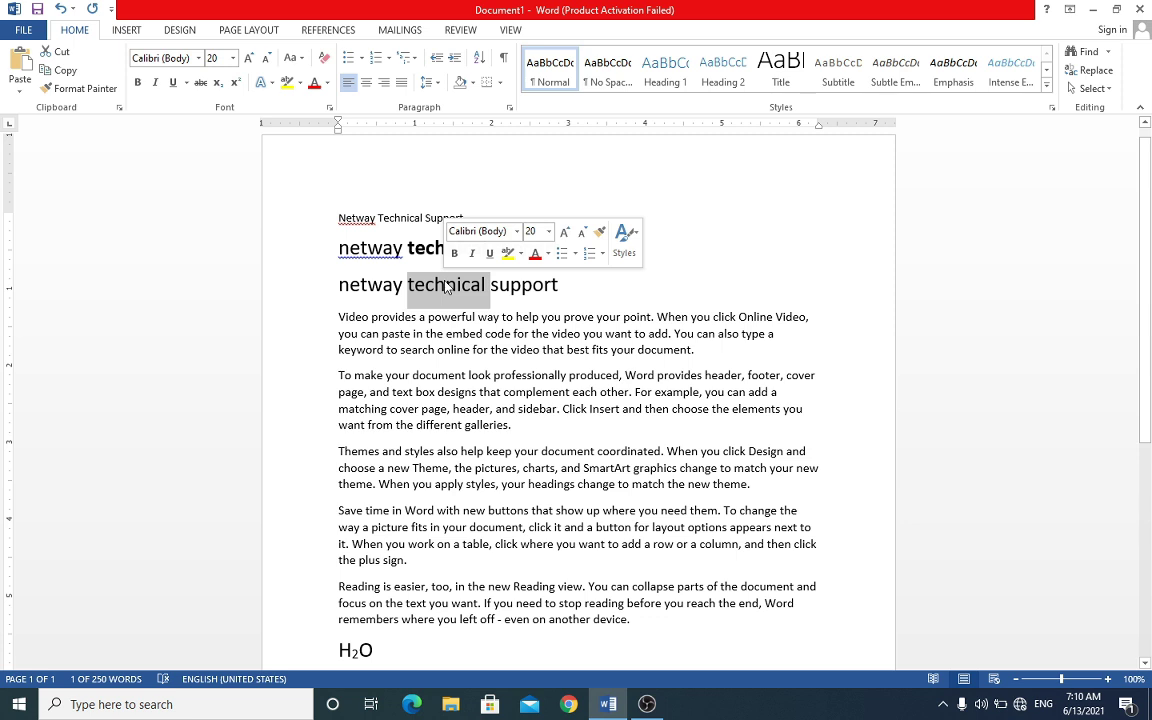
pyautogui.click(299, 86)
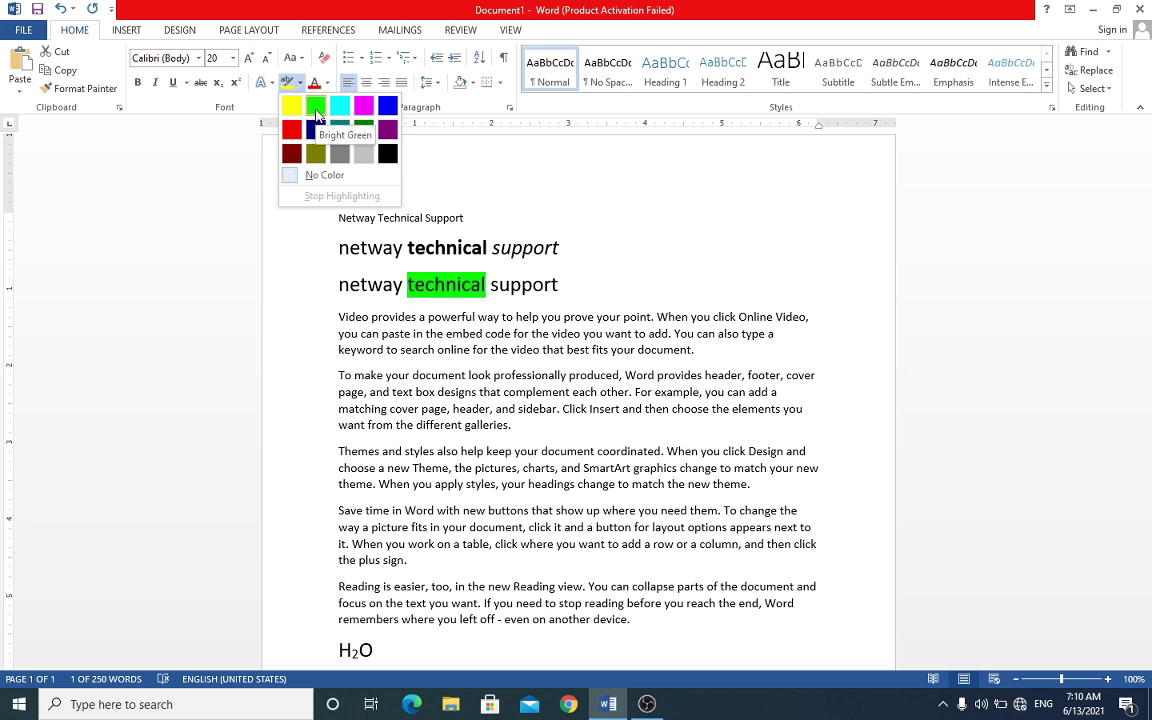
pyautogui.click(316, 116)
pyautogui.click(544, 285)
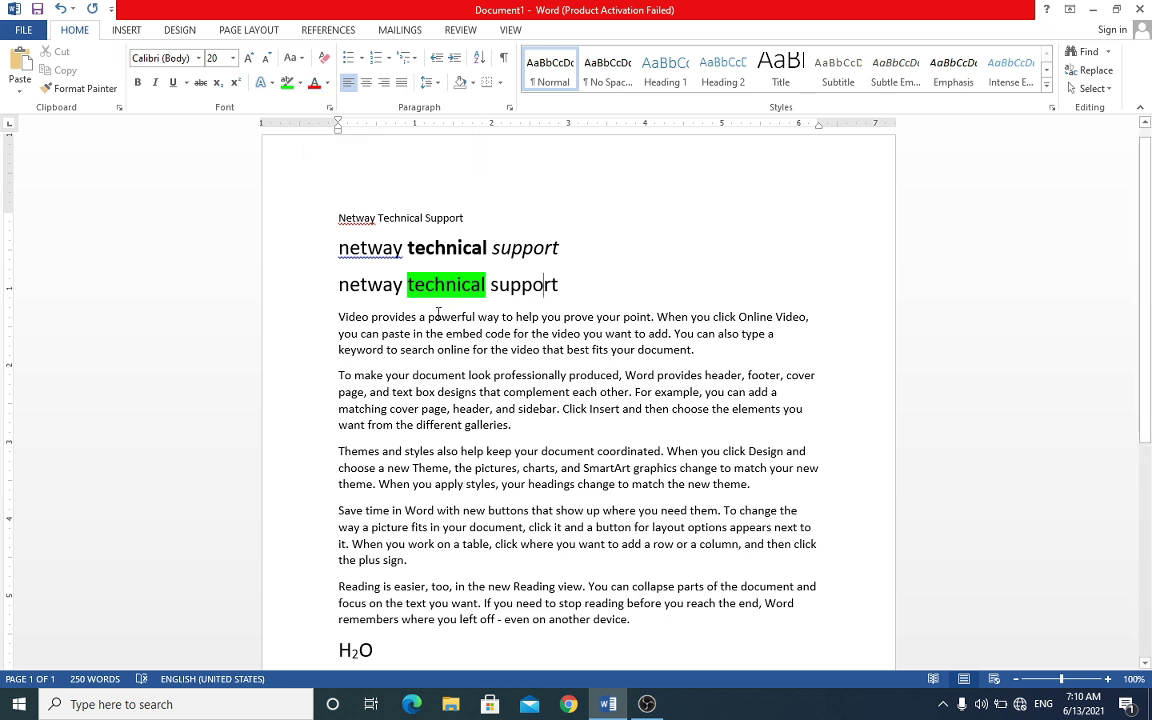
# Step: Change the font colour of the 'Video provides a powerful way…' paragraph to Red
pyautogui.click(342, 319)
pyautogui.moveTo(345, 319)
pyautogui.mouseDown()
pyautogui.moveTo(697, 366)
pyautogui.moveTo(692, 352)
pyautogui.mouseUp()
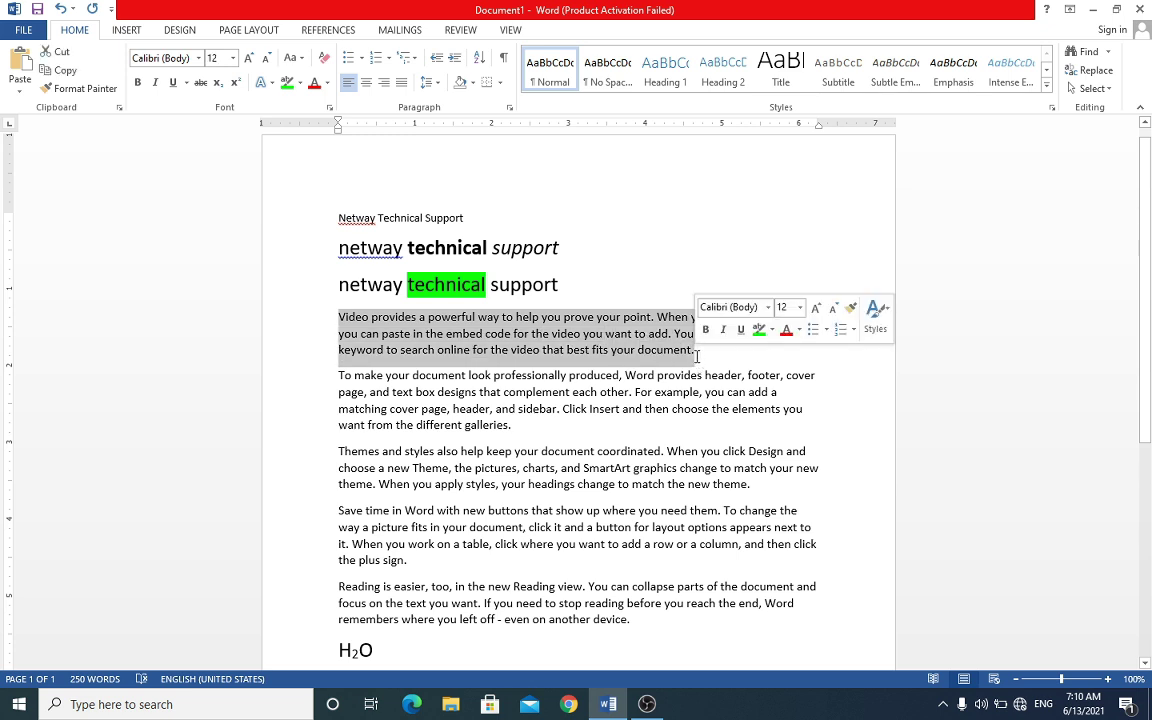
pyautogui.click(328, 88)
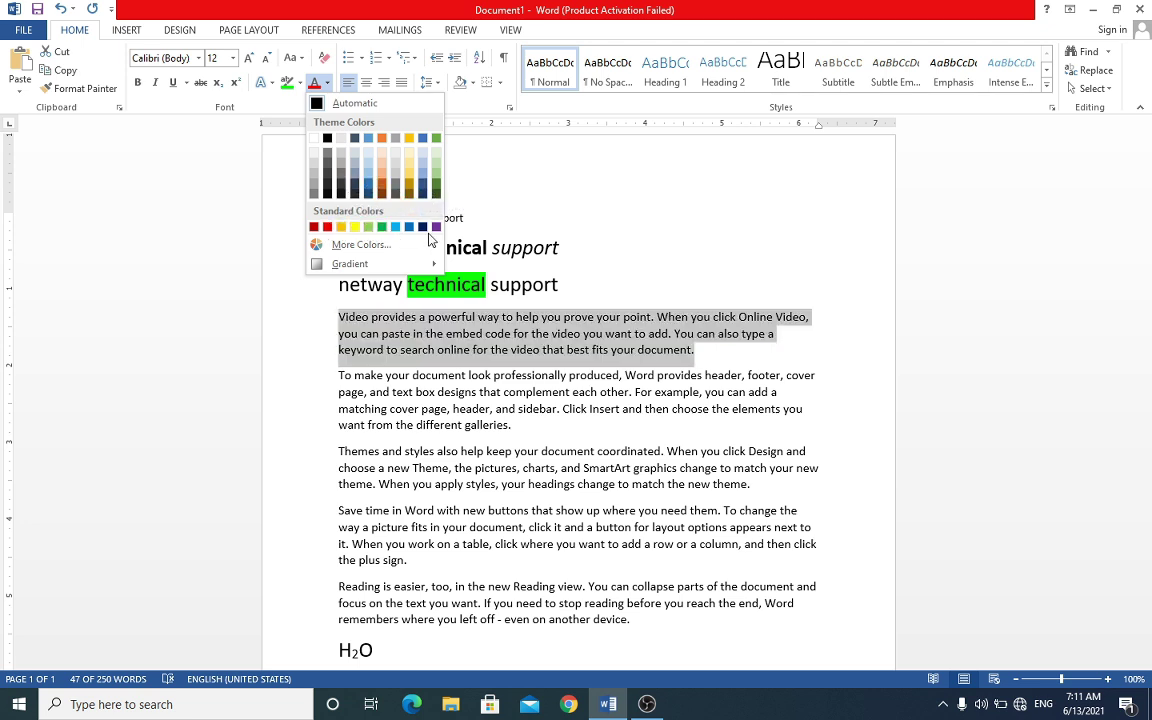
pyautogui.click(333, 231)
pyautogui.moveTo(338, 375); pyautogui.dragTo(530, 426)
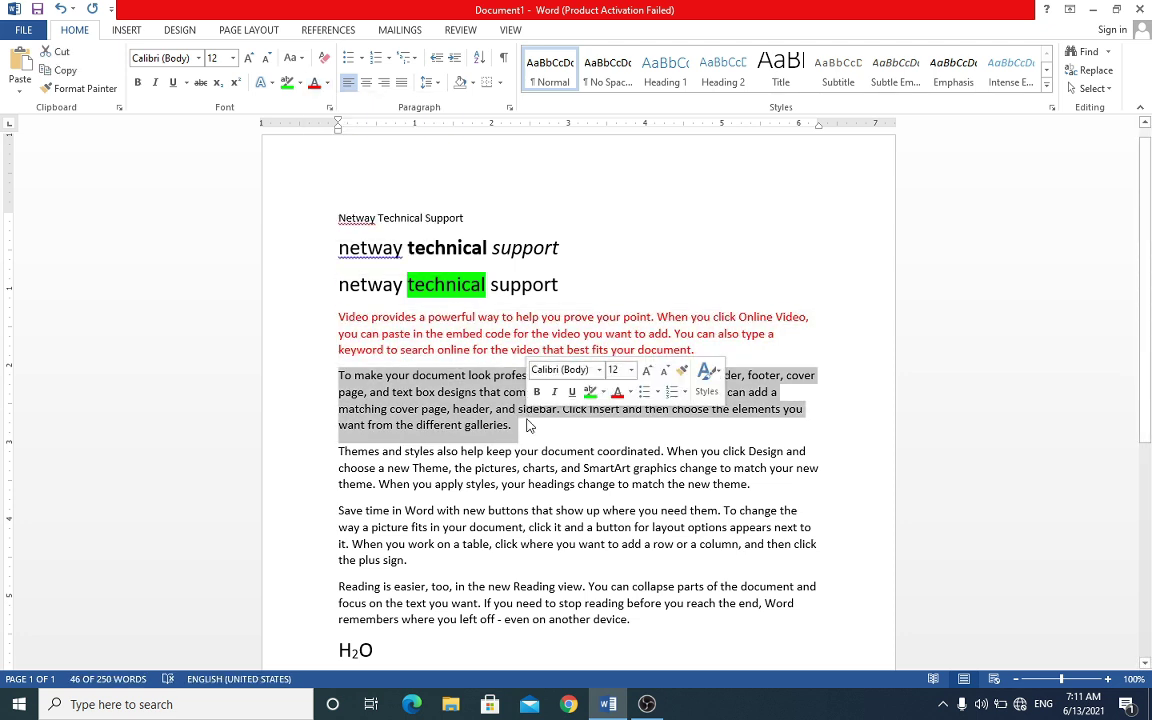
# Step: In the More Colors picker, preview blue, green and pink text colours on the paragraph
pyautogui.click(327, 83)
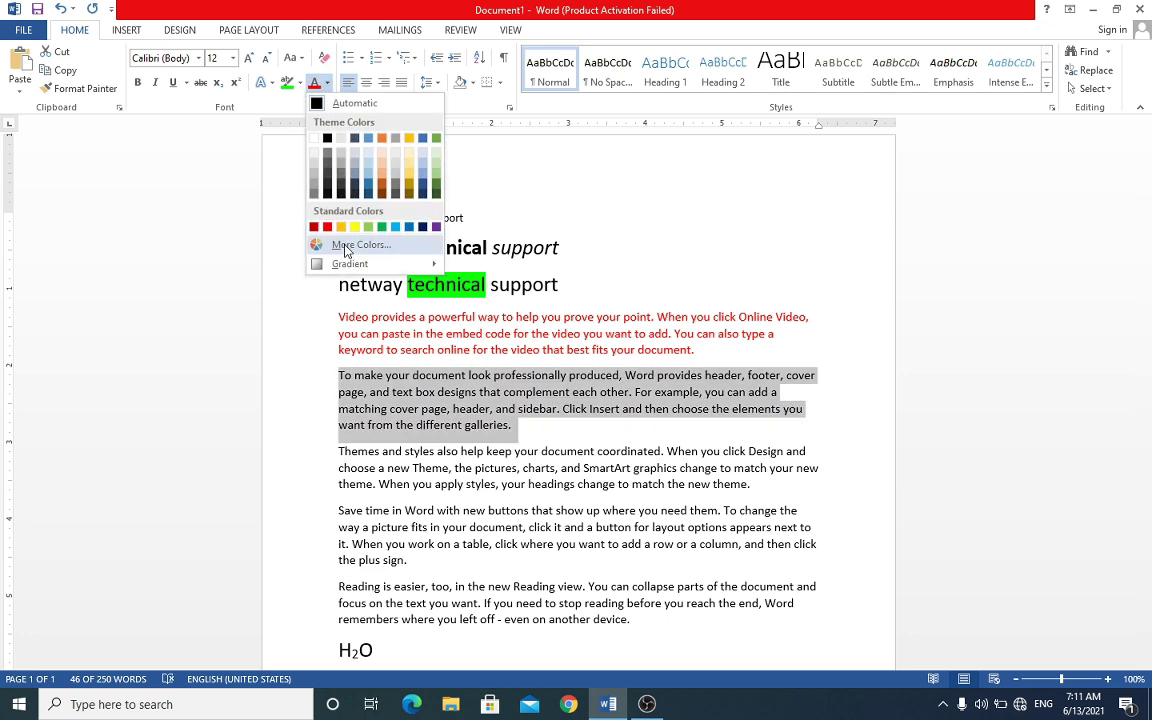
pyautogui.click(346, 247)
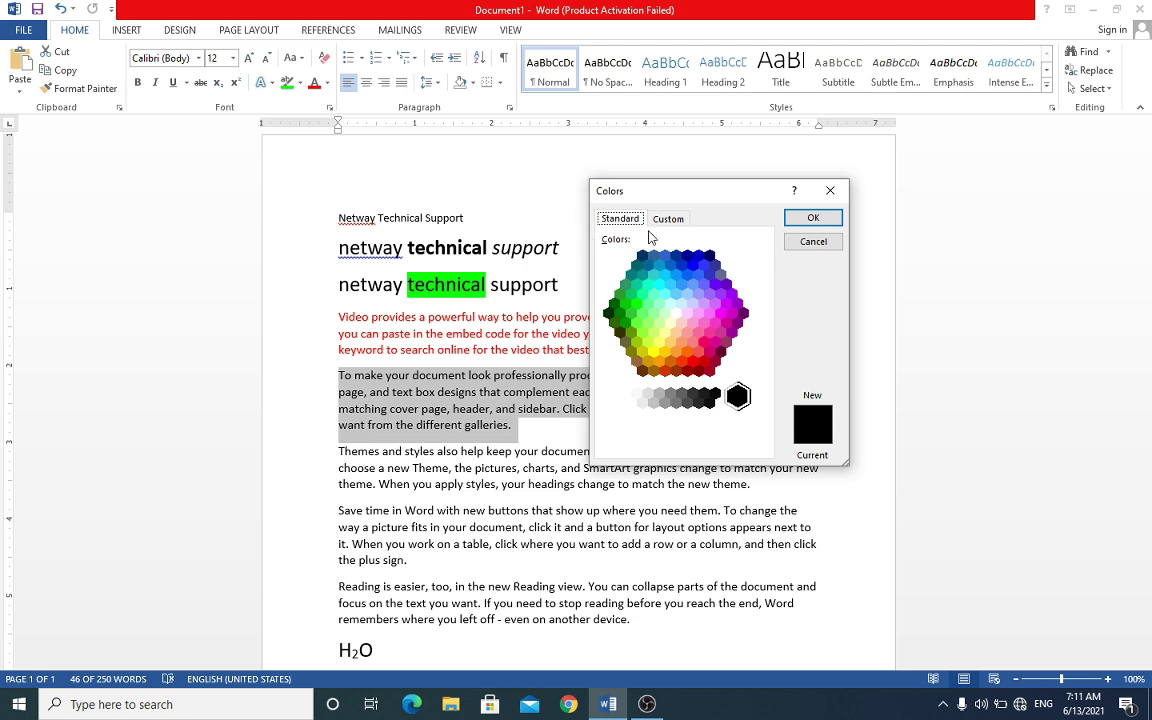
pyautogui.click(681, 264)
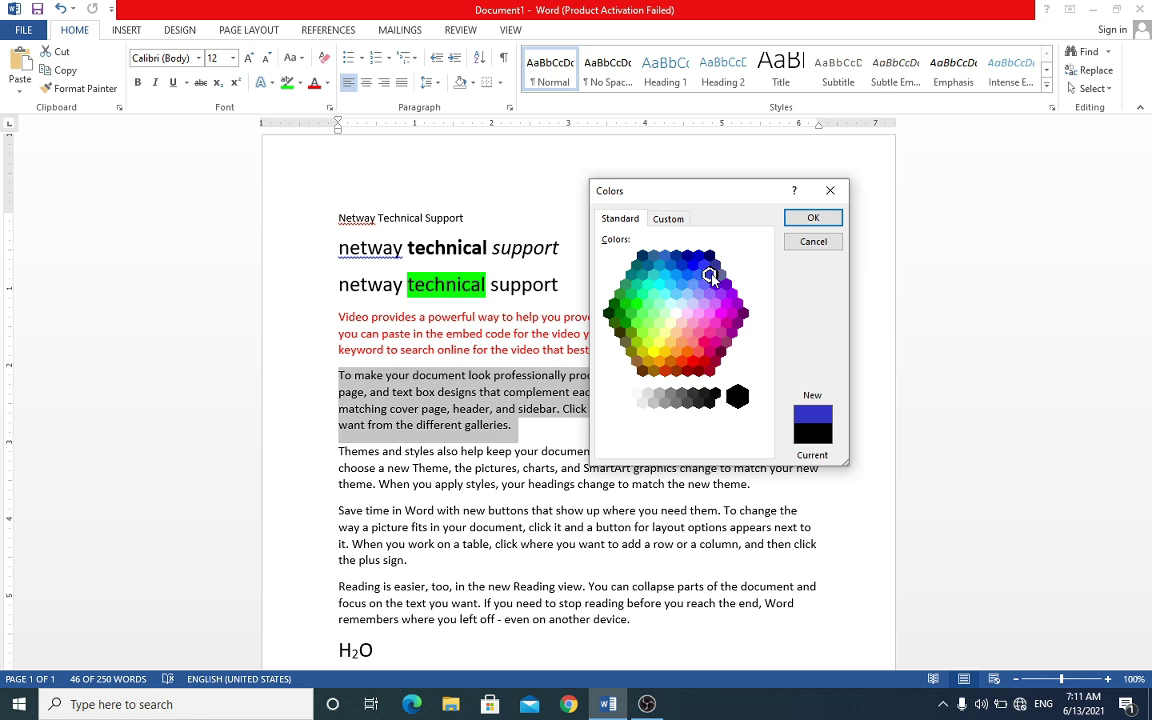
pyautogui.click(637, 304)
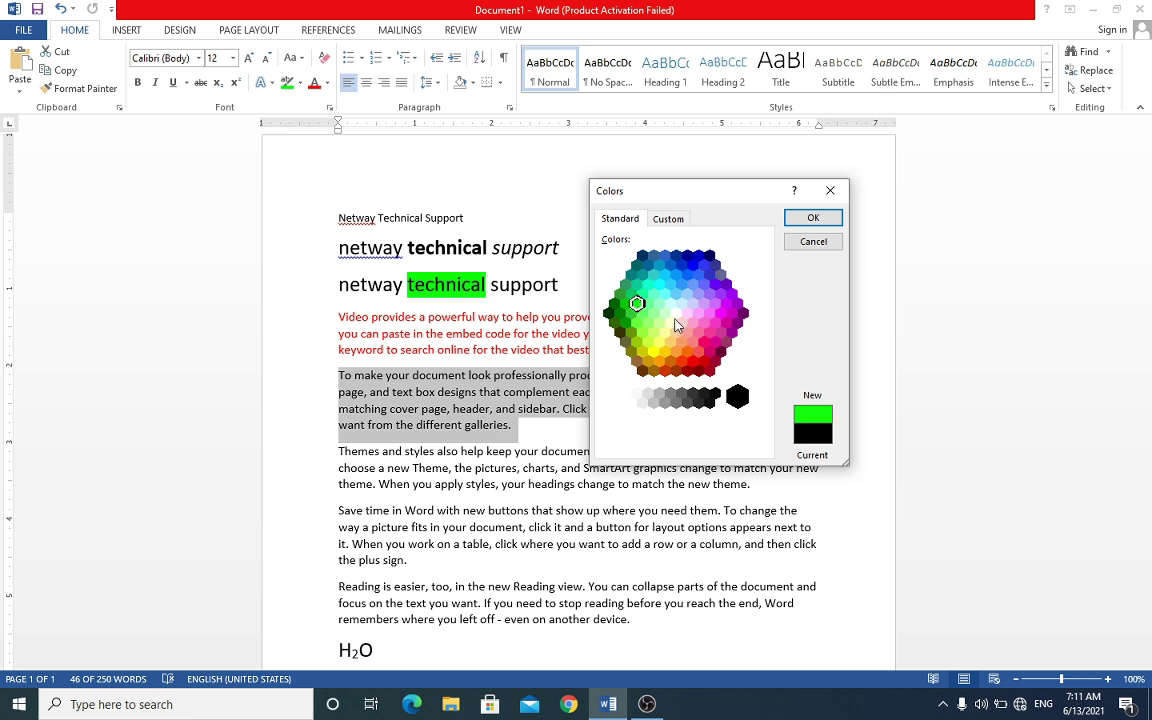
pyautogui.press('Down')
pyautogui.press('Down')
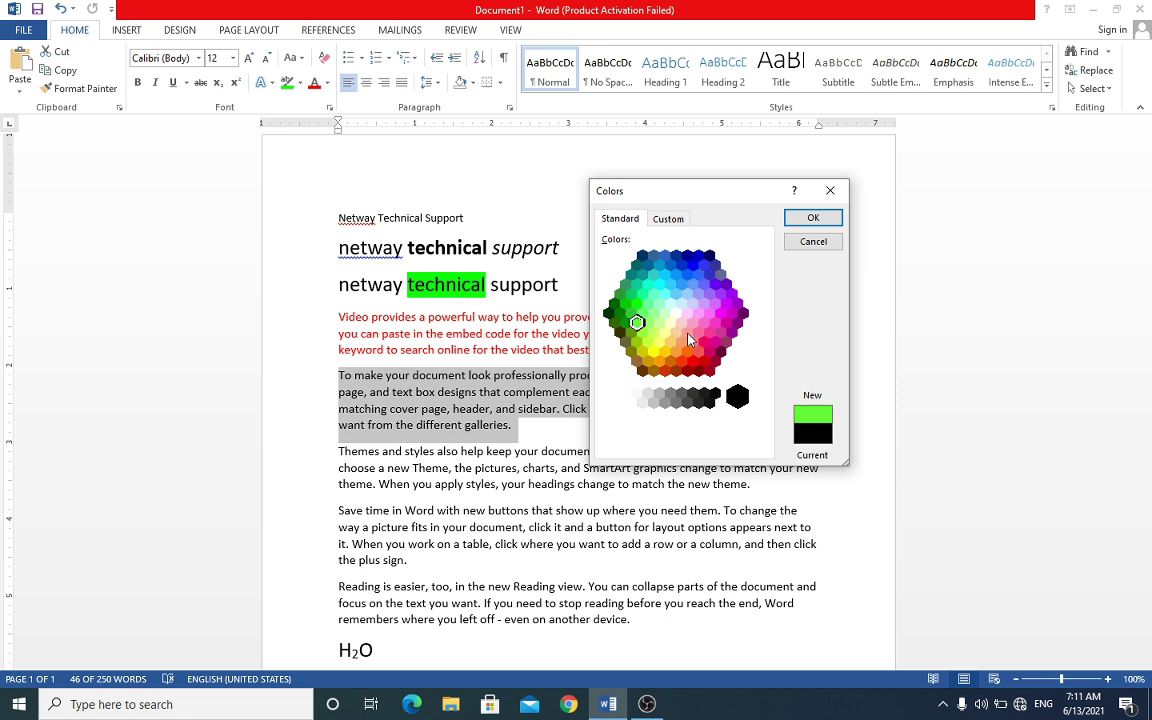
pyautogui.click(703, 342)
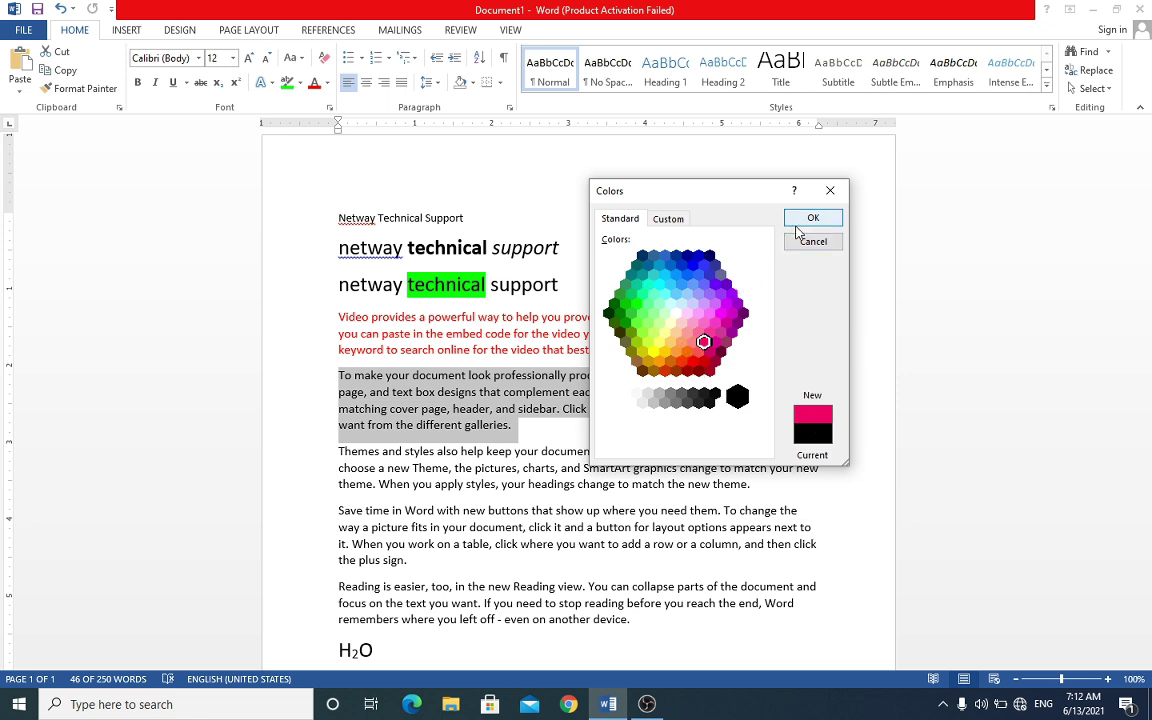
# Step: Apply a custom blue-purple font colour, RGB 64, 24, 232, to the 'To make your document' paragraph
pyautogui.click(670, 220)
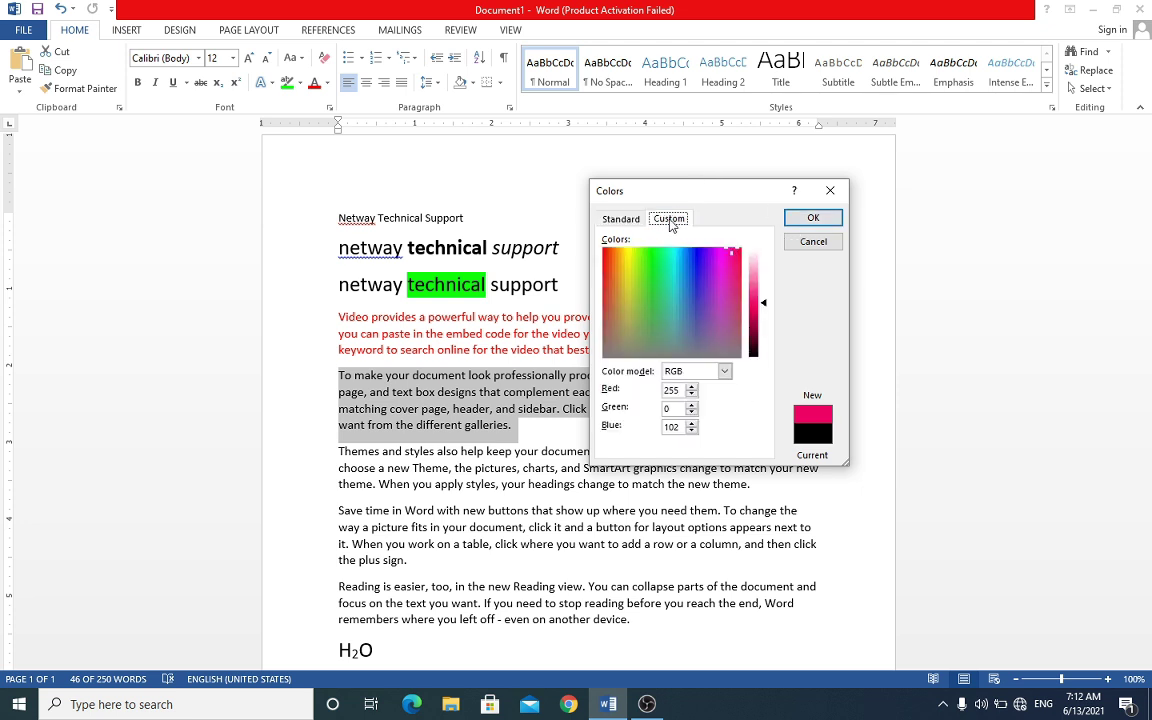
pyautogui.click(727, 252)
pyautogui.moveTo(728, 257)
pyautogui.mouseDown()
pyautogui.moveTo(651, 283)
pyautogui.moveTo(694, 289)
pyautogui.mouseUp()
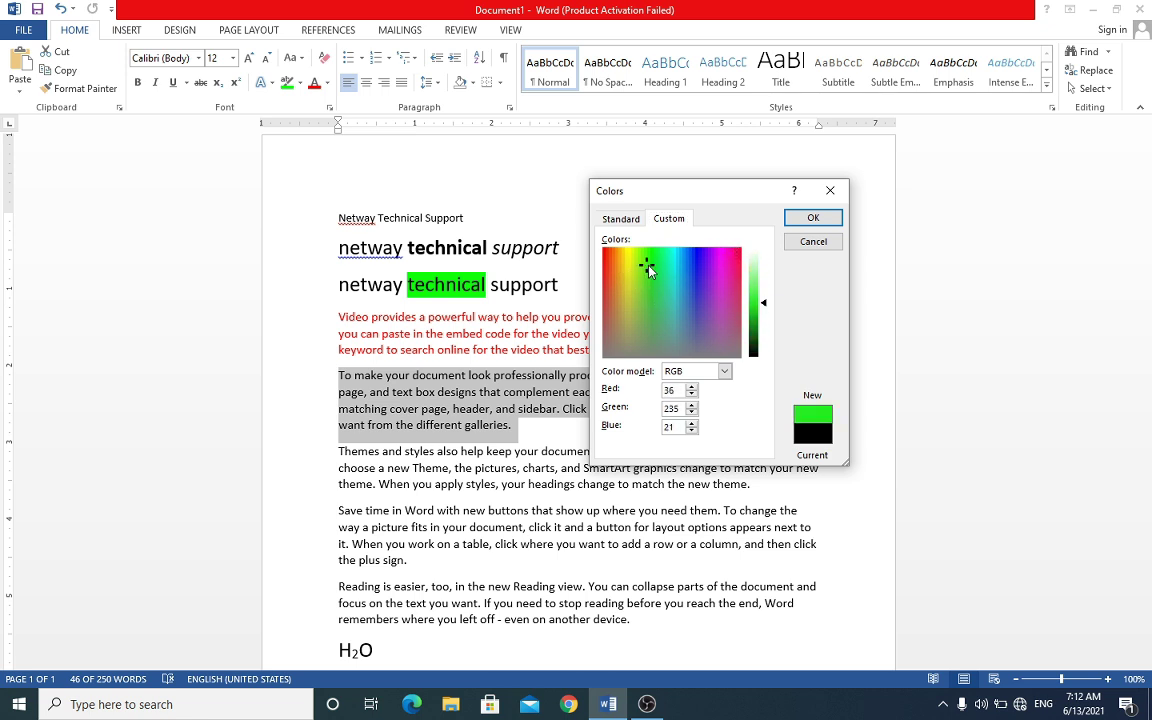
pyautogui.moveTo(694, 289); pyautogui.dragTo(698, 278)
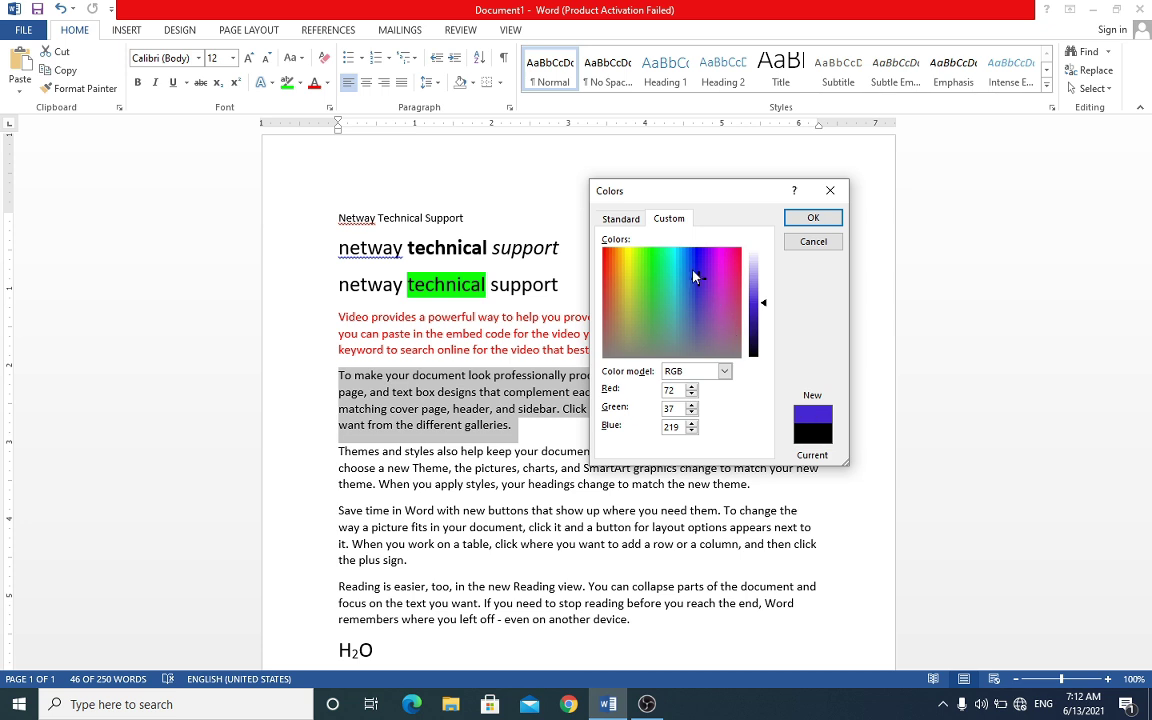
pyautogui.moveTo(698, 278); pyautogui.dragTo(698, 266)
pyautogui.click(799, 227)
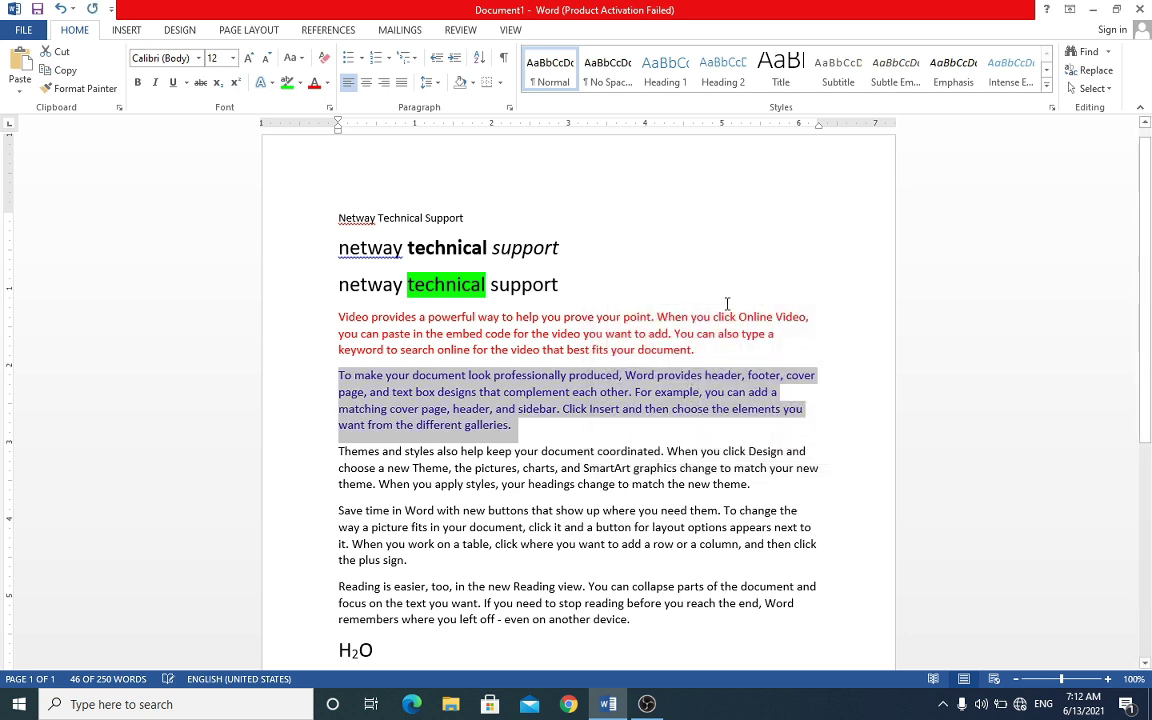
pyautogui.click(618, 428)
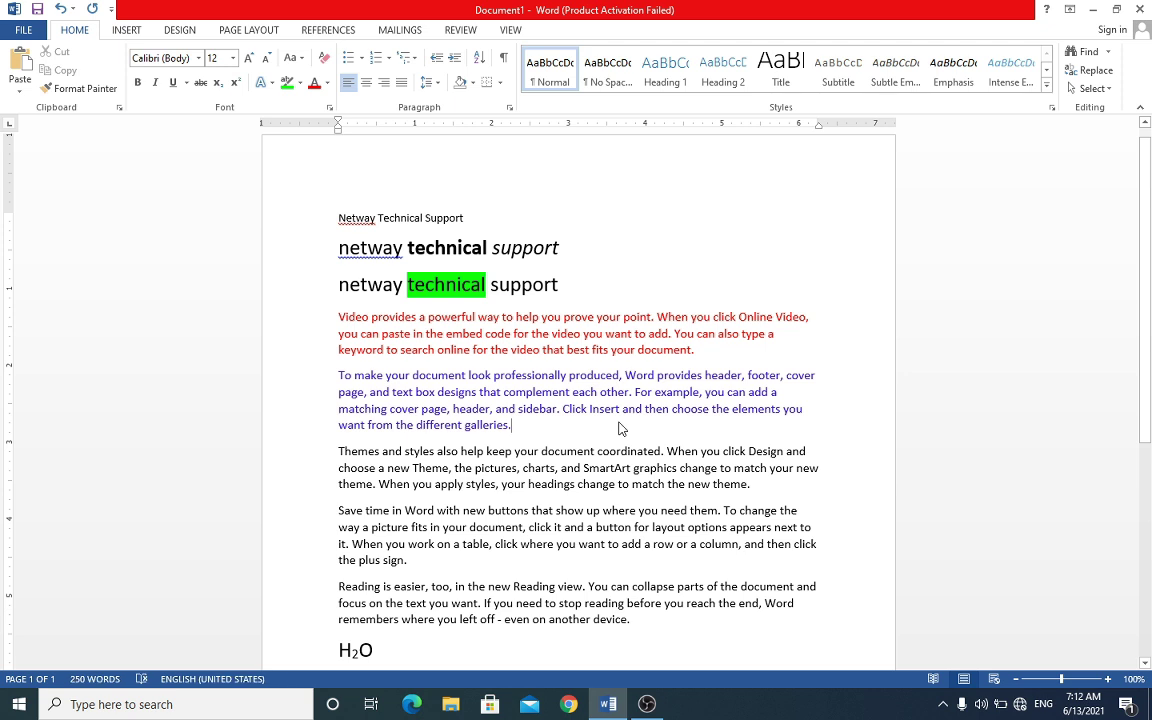